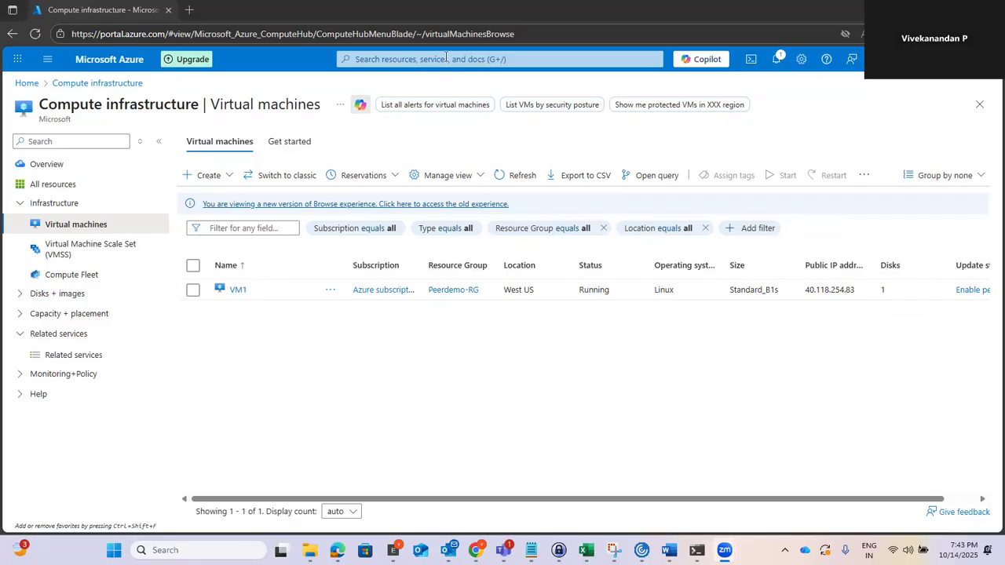
# - Add the note "two virtual machine" on a new blank page in Notepad and return to the Azure portal
pyautogui.moveTo(532, 550)
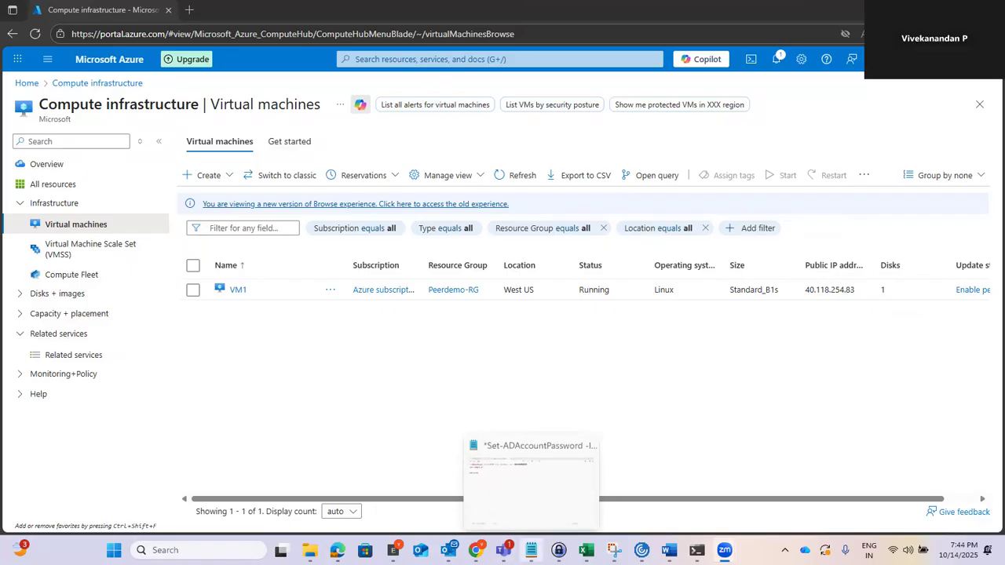
pyautogui.click(548, 490)
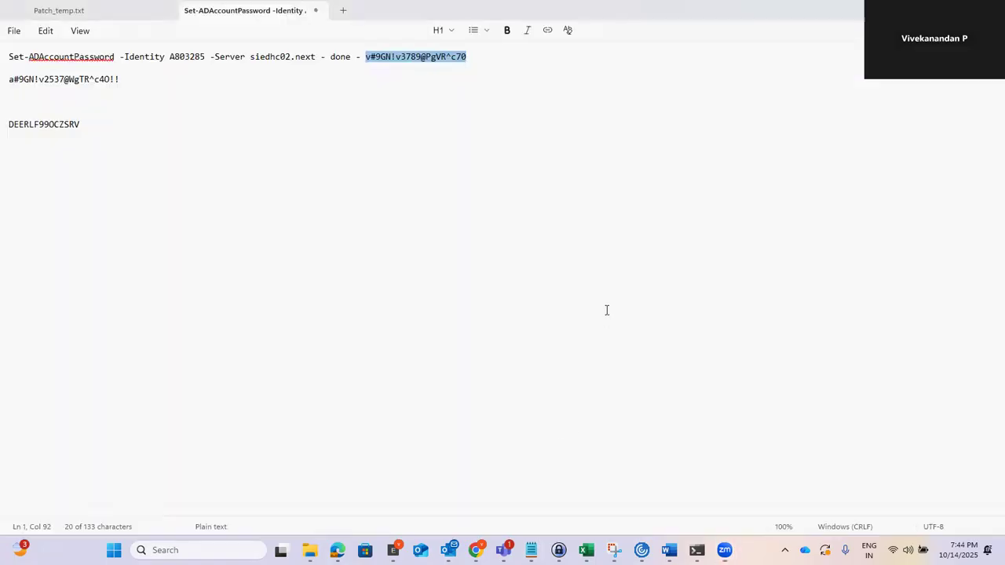
pyautogui.click(339, 11)
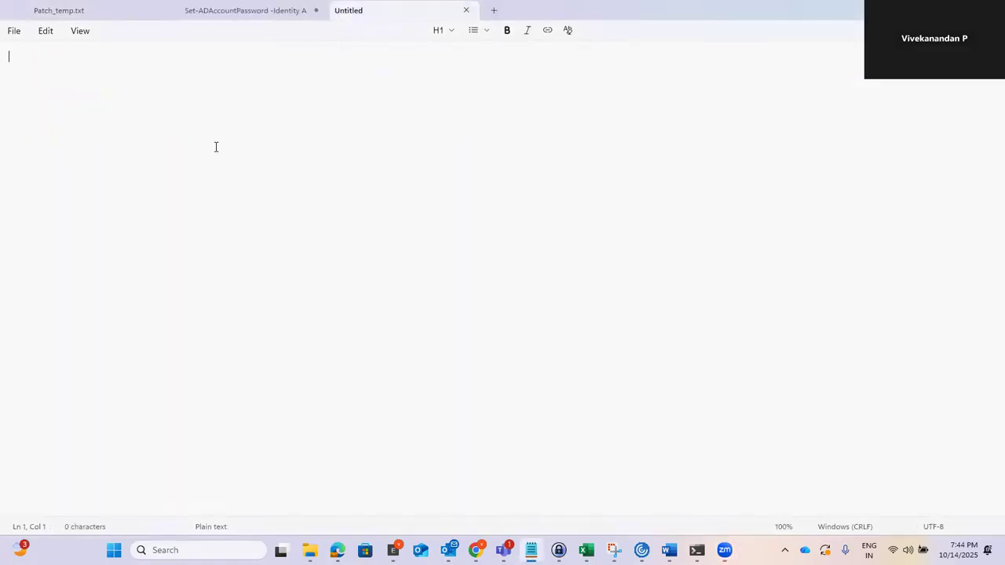
pyautogui.write('two virutual machine')
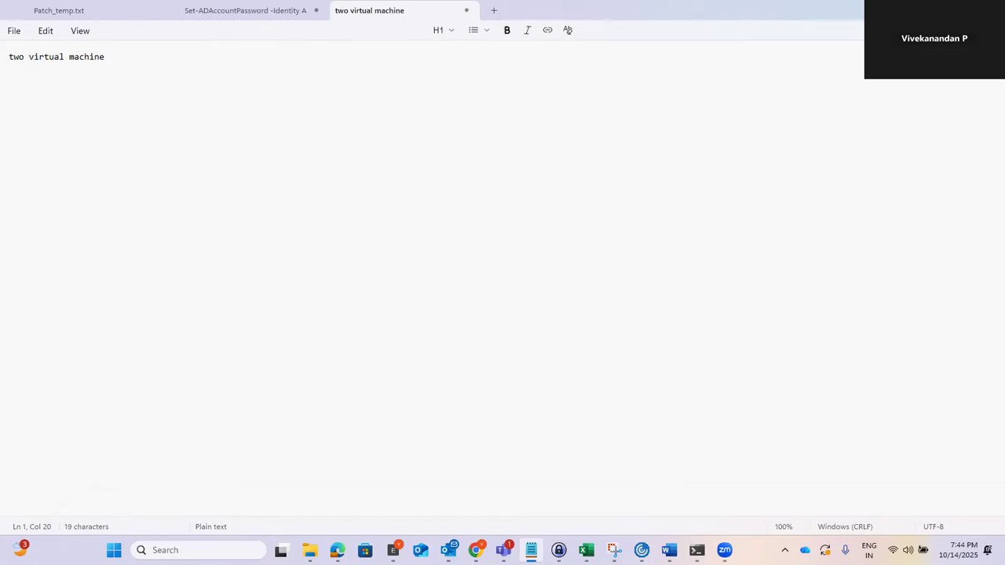
pyautogui.hotkey('alt', 'Tab')
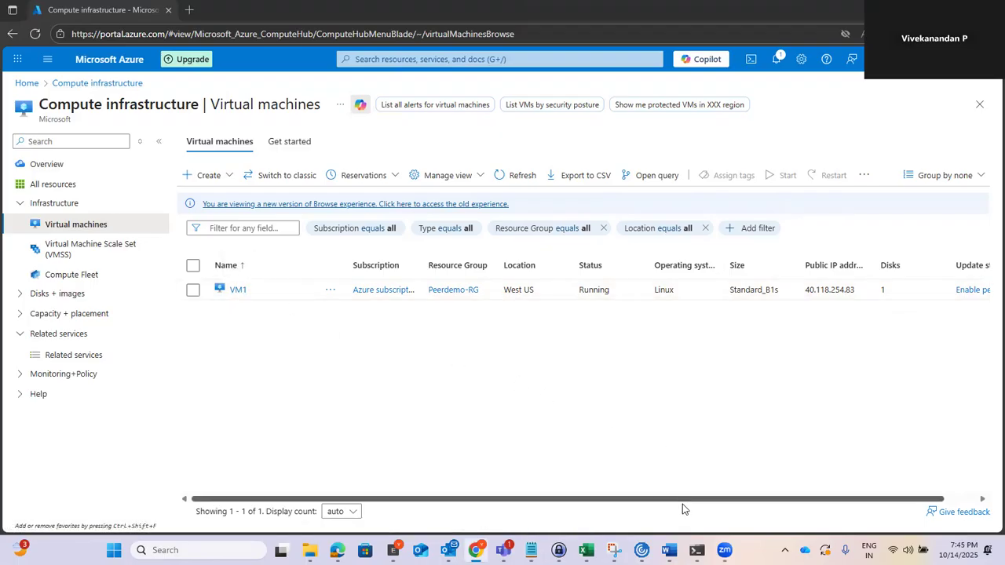
# - Check the Apache service on VM1 in the terminal with sudo systemctl status apache2 and put the terminal window away
pyautogui.click(697, 550)
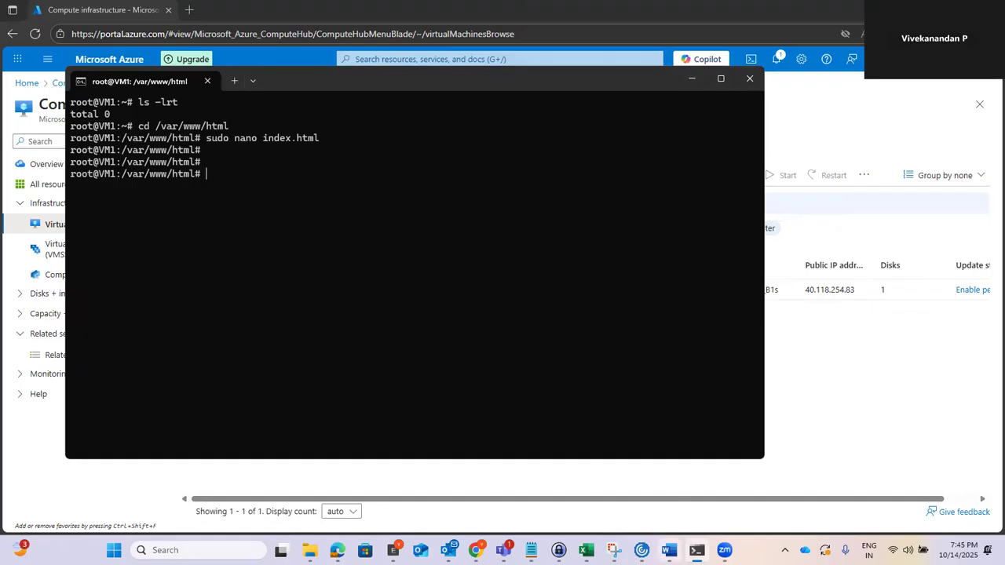
pyautogui.moveTo(669, 552)
pyautogui.click(679, 493)
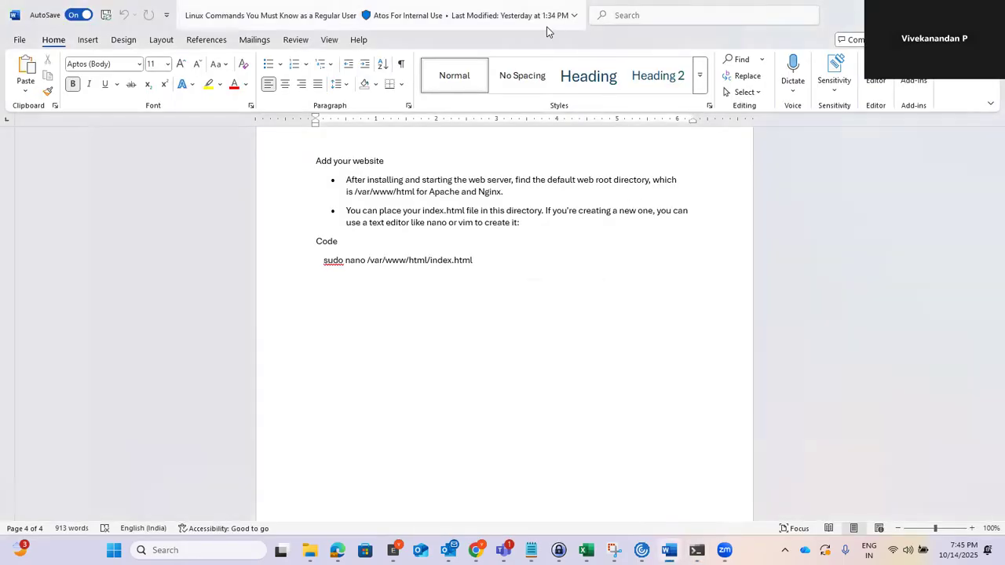
pyautogui.hotkey('alt', 'Tab')
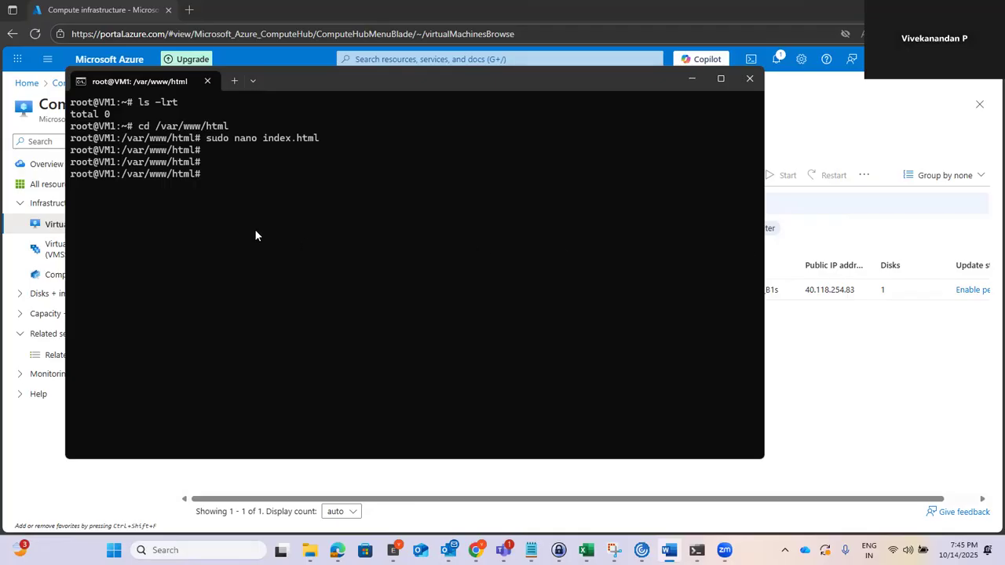
pyautogui.rightClick(238, 205)
pyautogui.press('Right')
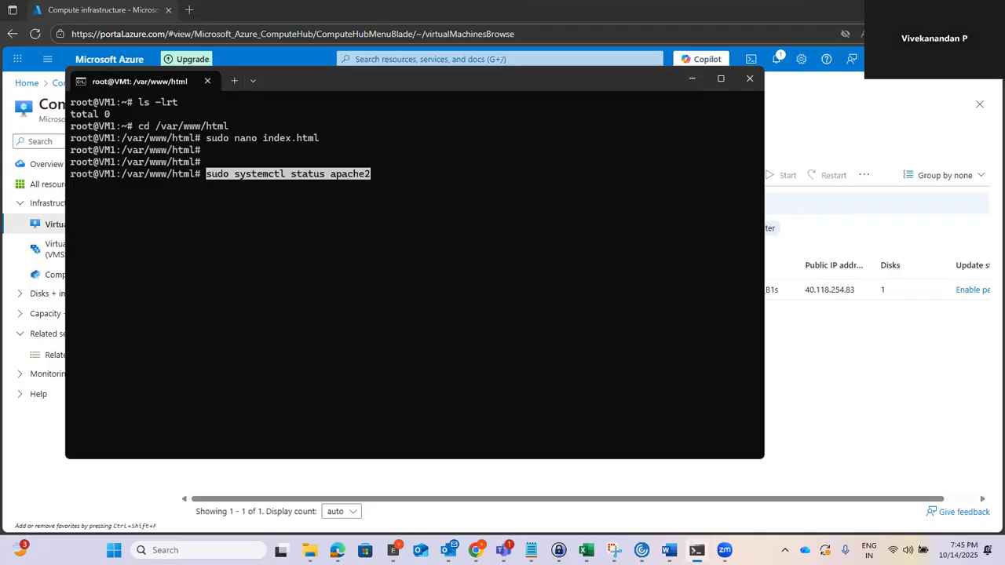
pyautogui.press('Return')
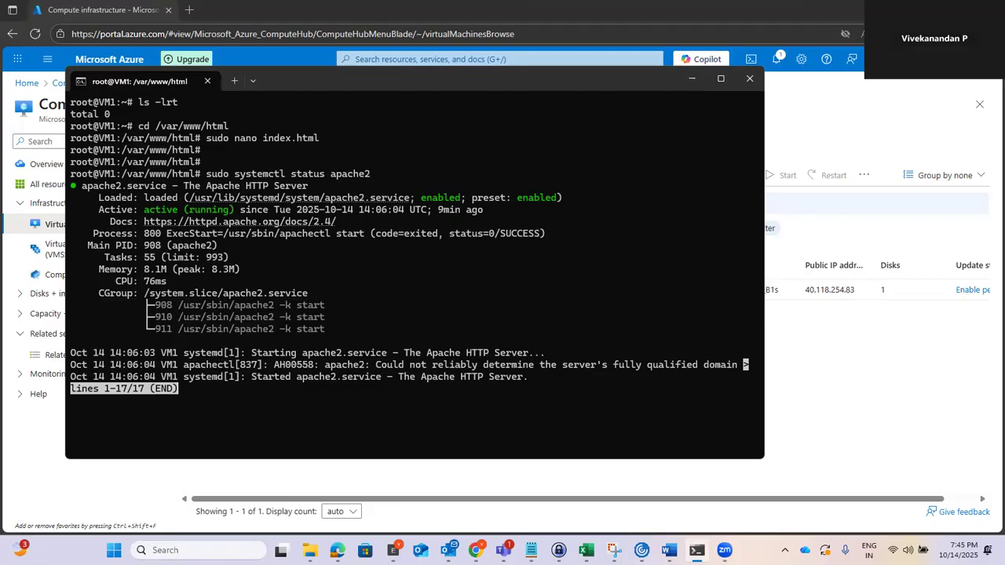
pyautogui.press('Return')
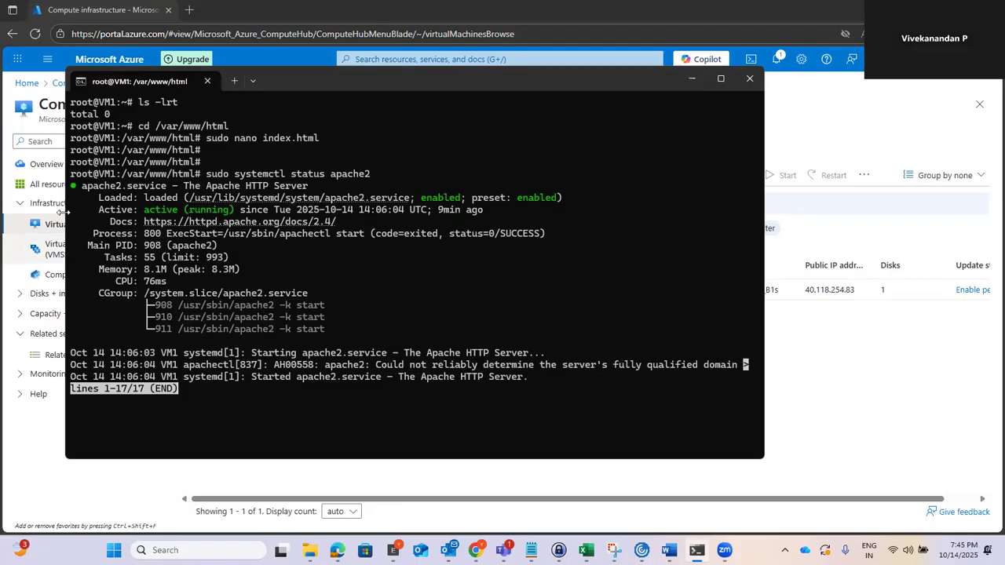
pyautogui.press('Return')
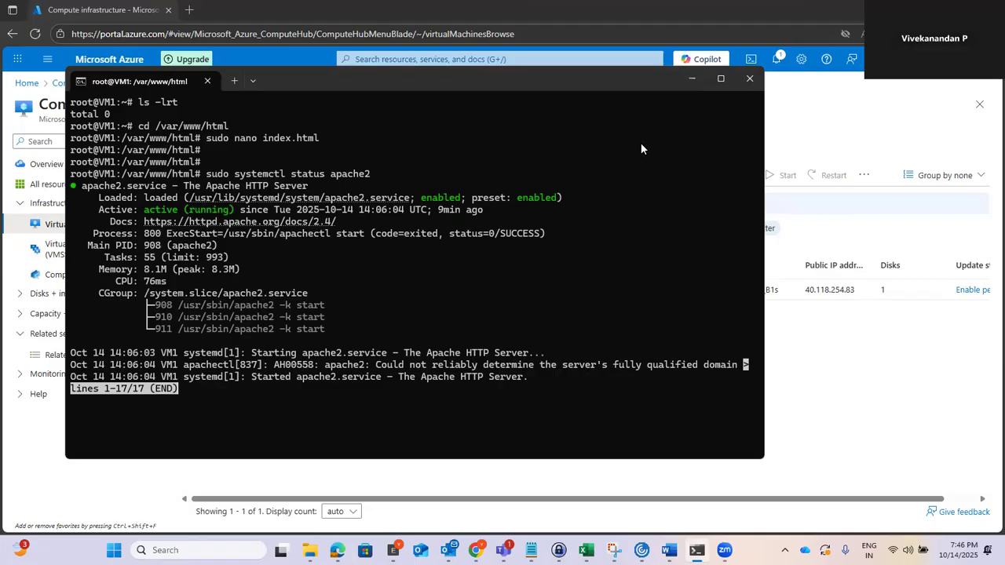
pyautogui.click(692, 79)
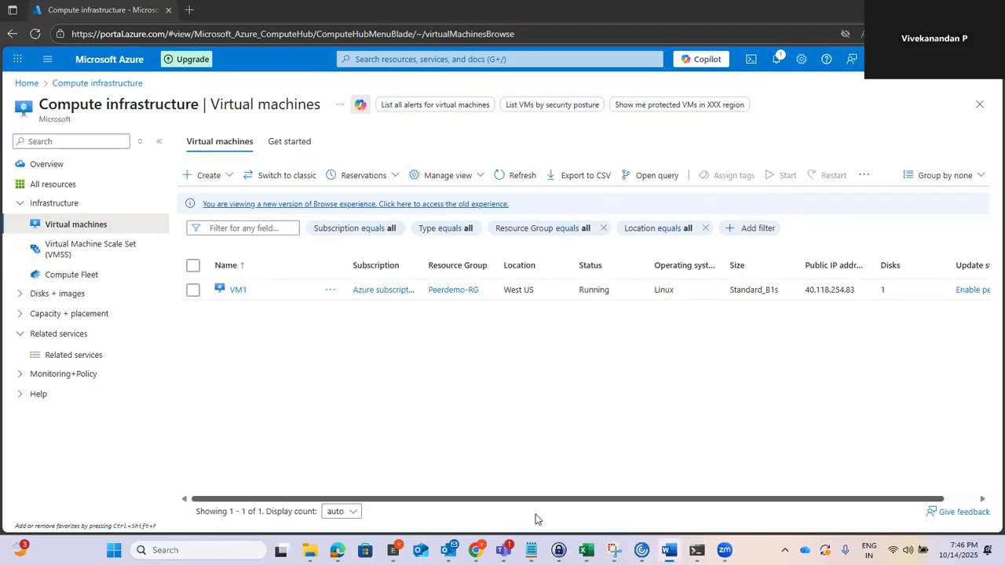
# - Copy VM1's public IP address from the virtual machines list
pyautogui.moveTo(475, 550)
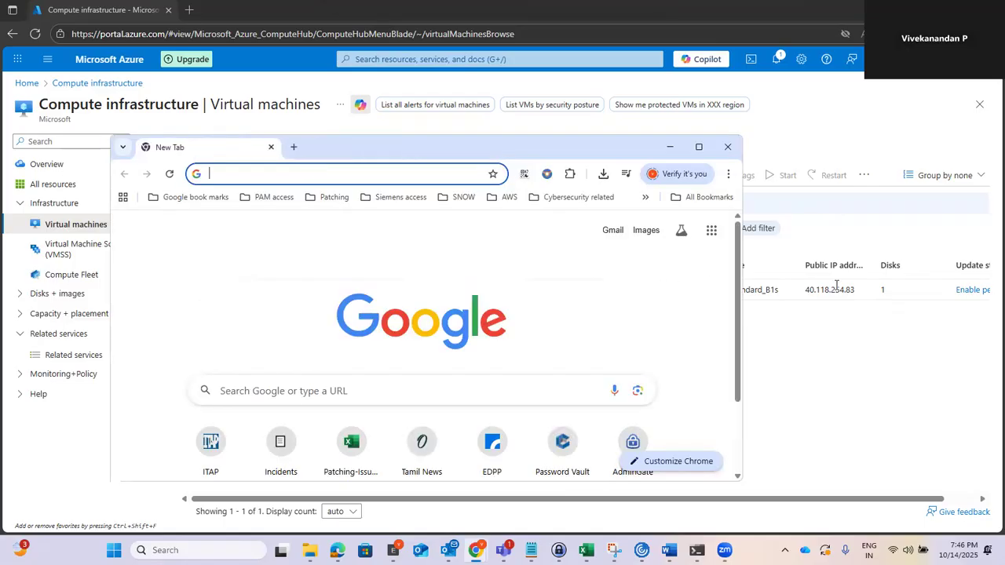
pyautogui.moveTo(856, 290); pyautogui.dragTo(805, 290)
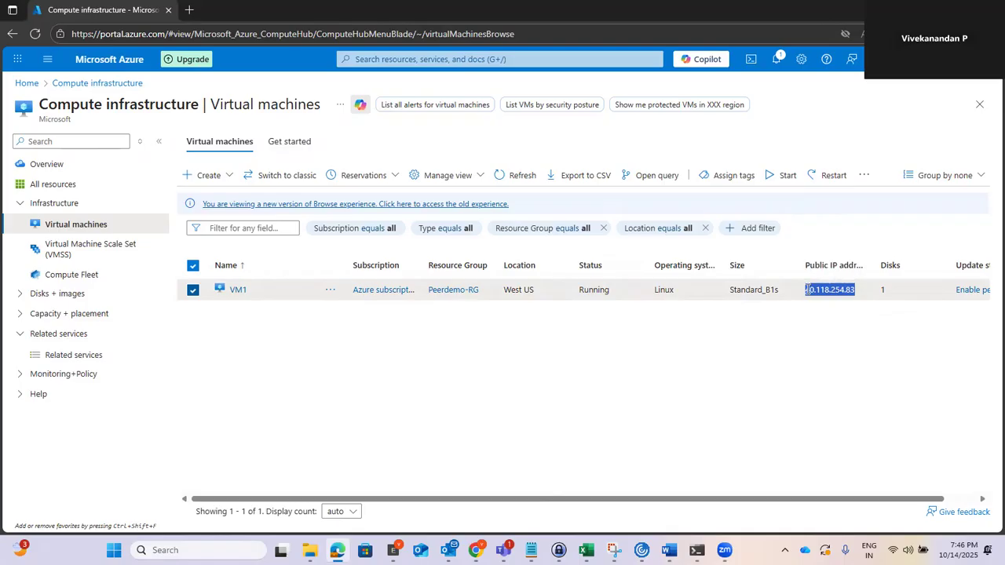
pyautogui.rightClick(823, 286)
pyautogui.click(826, 301)
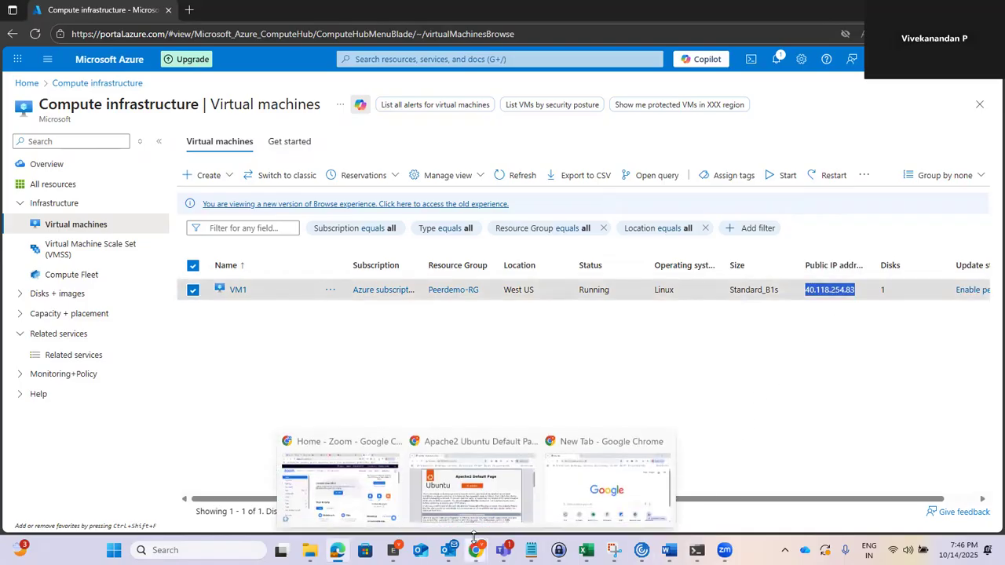
# - Switch to a blank Chrome window, load 40.118.254.83/index.html and highlight the VM1 heading on the page
pyautogui.click(576, 470)
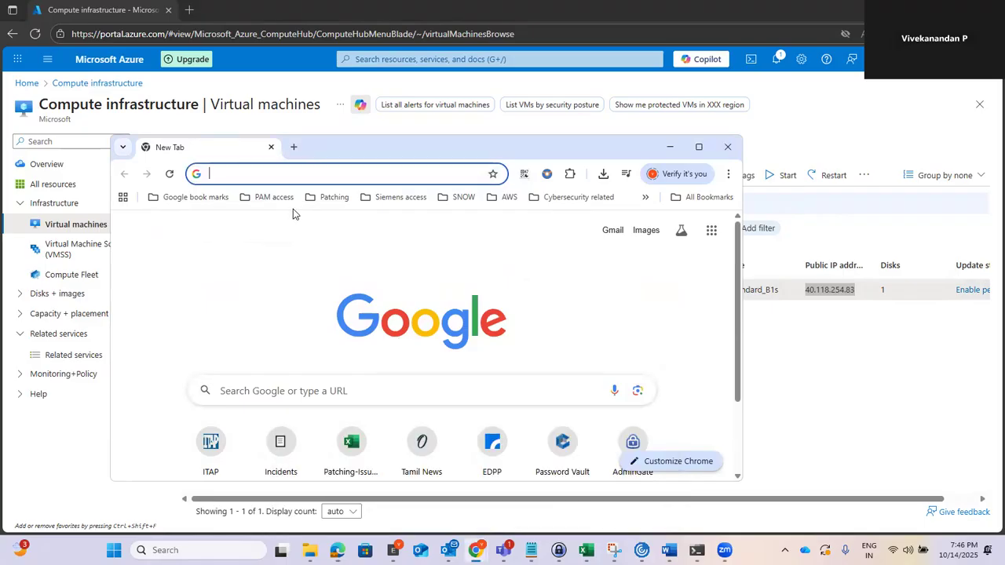
pyautogui.click(698, 147)
pyautogui.click(168, 39)
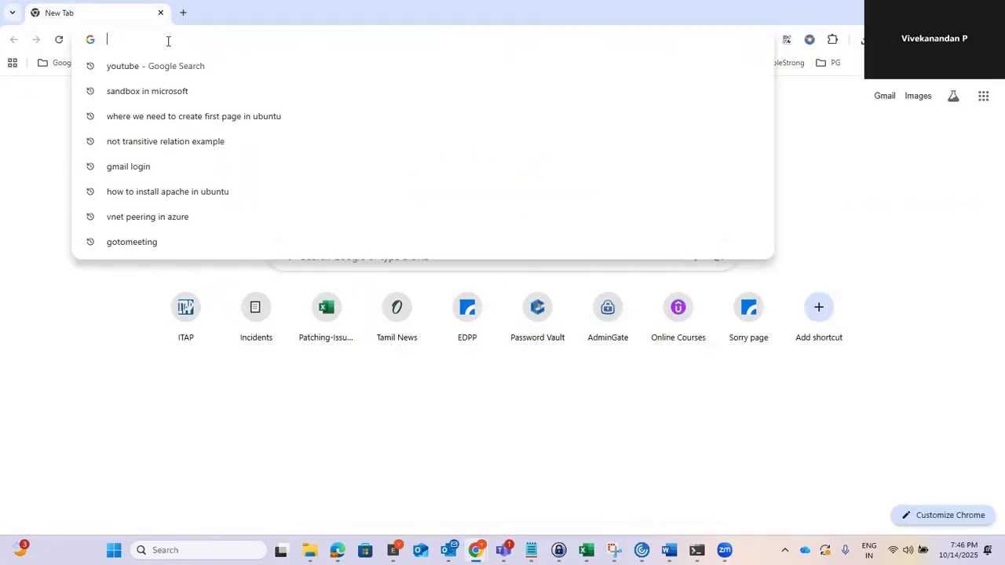
pyautogui.hotkey('ctrl', 'v')
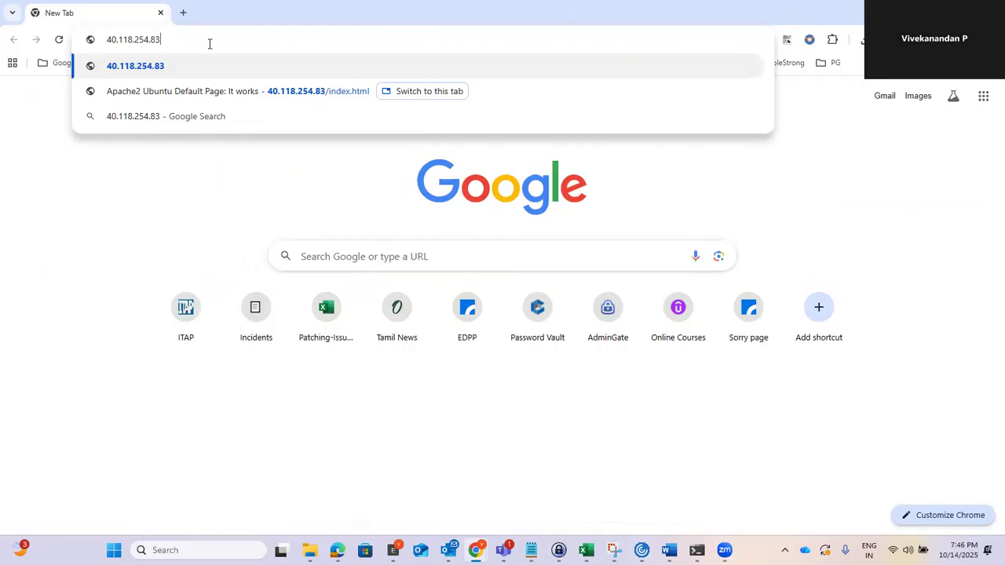
pyautogui.write('/')
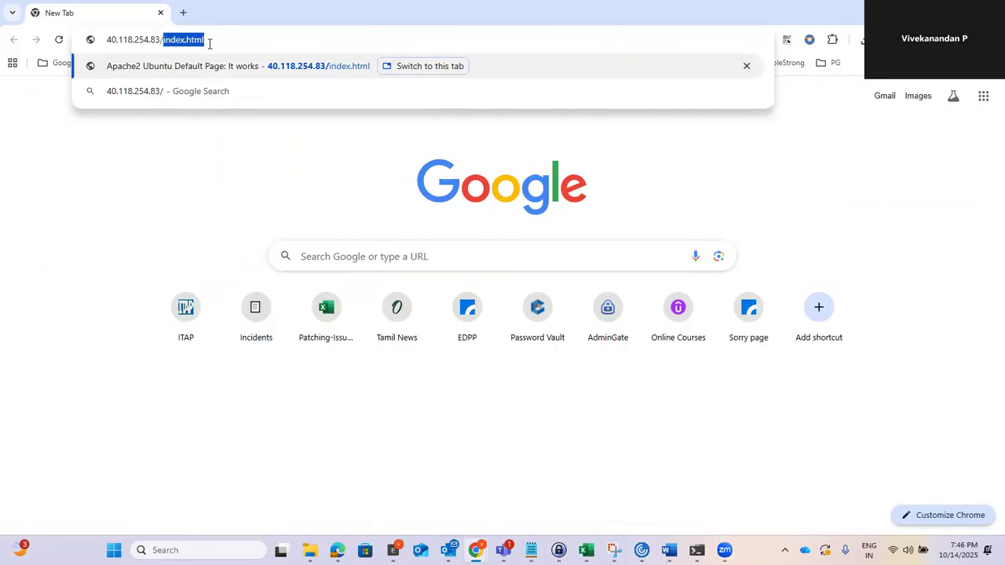
pyautogui.press('Right')
pyautogui.press('Return')
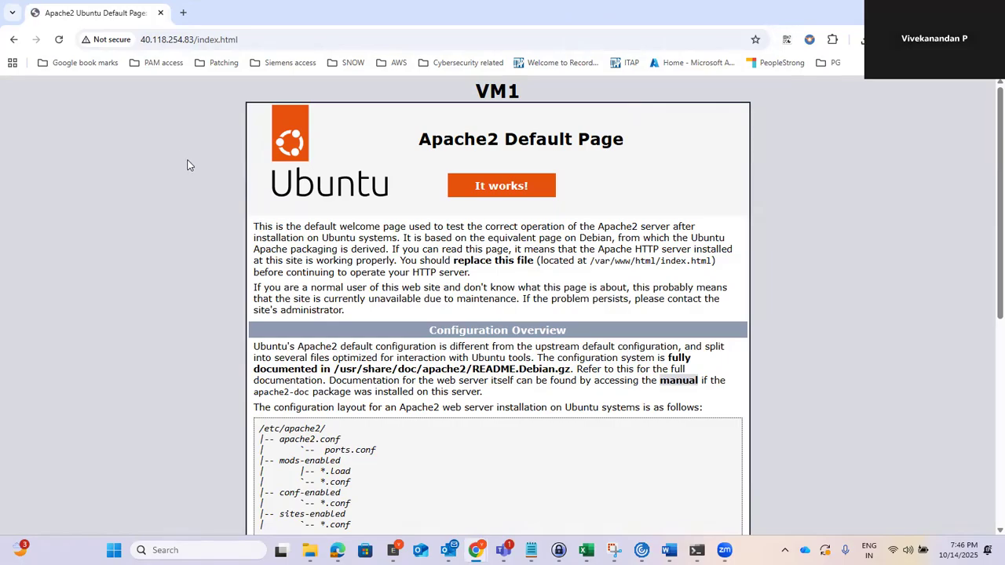
pyautogui.moveTo(498, 141); pyautogui.dragTo(432, 142)
pyautogui.moveTo(524, 92); pyautogui.dragTo(476, 87)
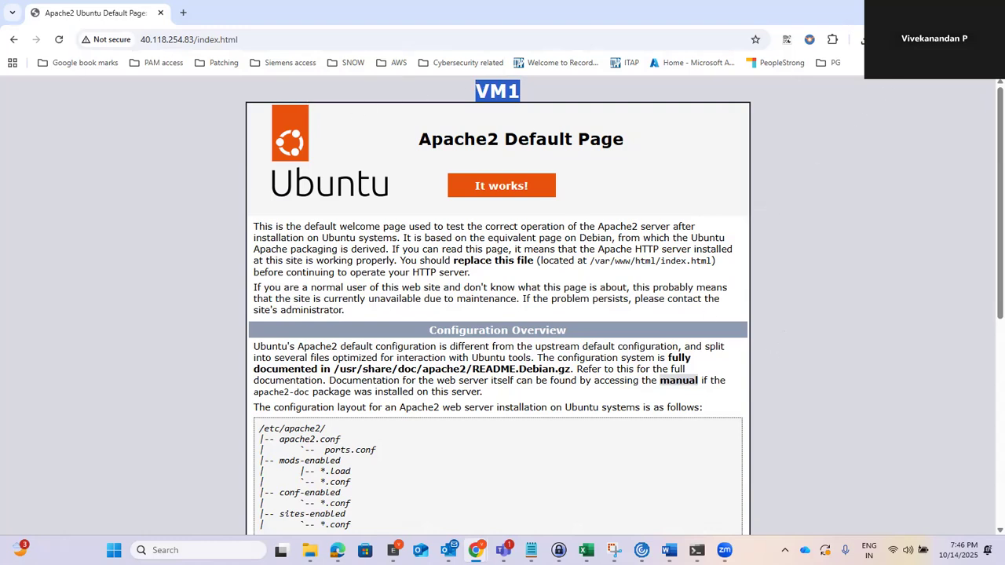
# - Return to the Azure portal's virtual machines list and start creating a new virtual machine
pyautogui.hotkey('alt', 'Tab')
pyautogui.click(480, 395)
pyautogui.click(450, 60)
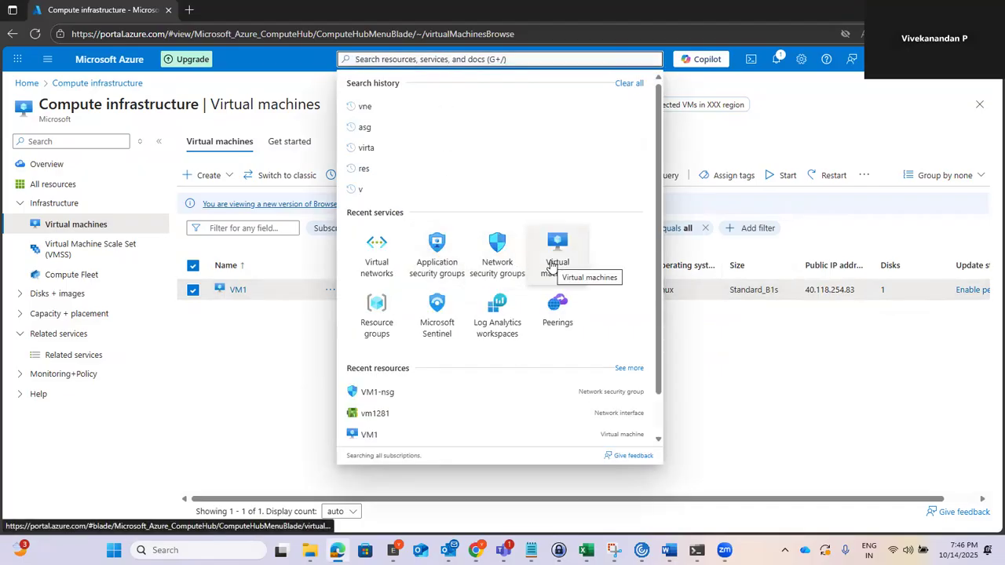
pyautogui.click(552, 266)
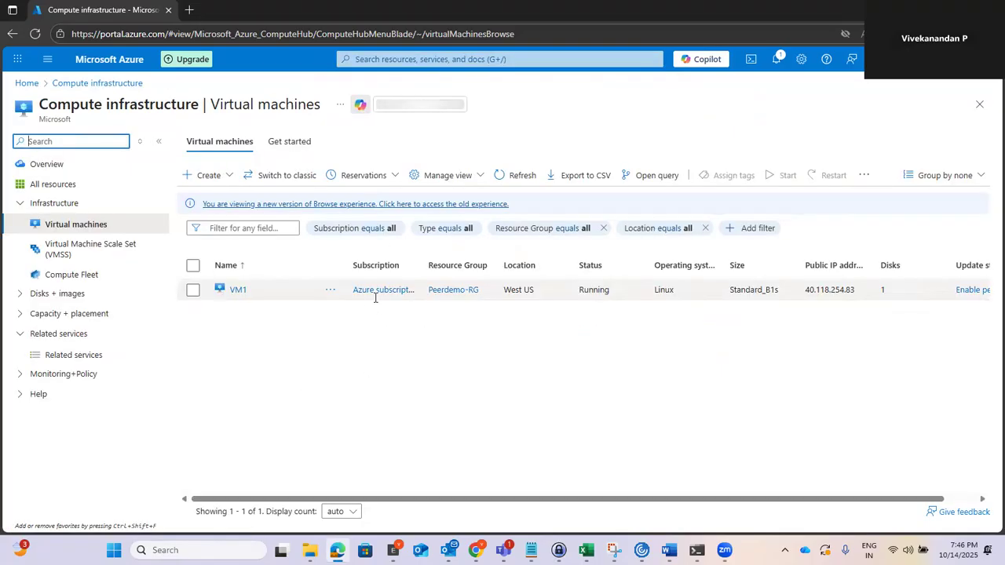
pyautogui.click(229, 176)
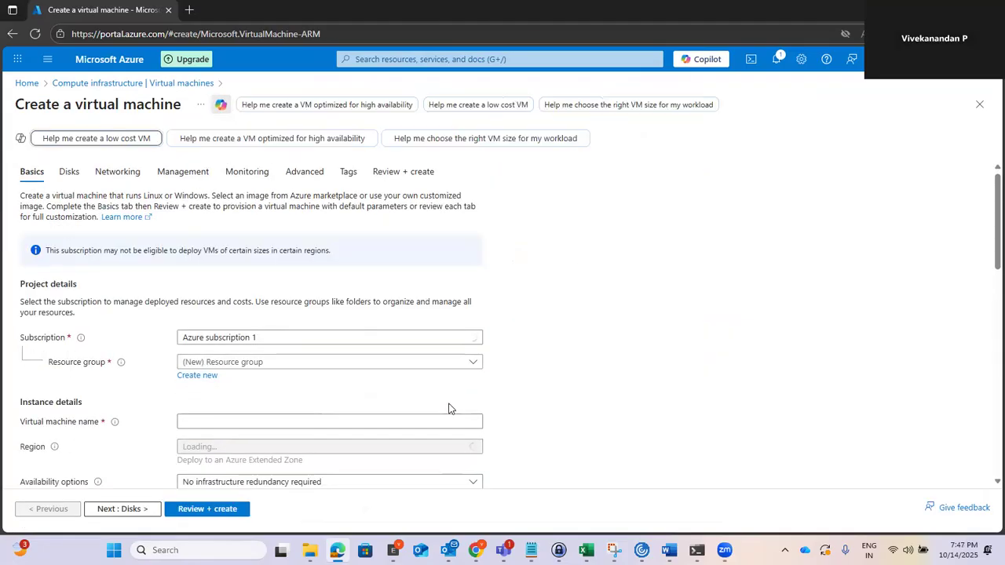
# - Assign the new virtual machine to the existing Peerdemo-RG resource group
pyautogui.scroll(-1, 701, 319)
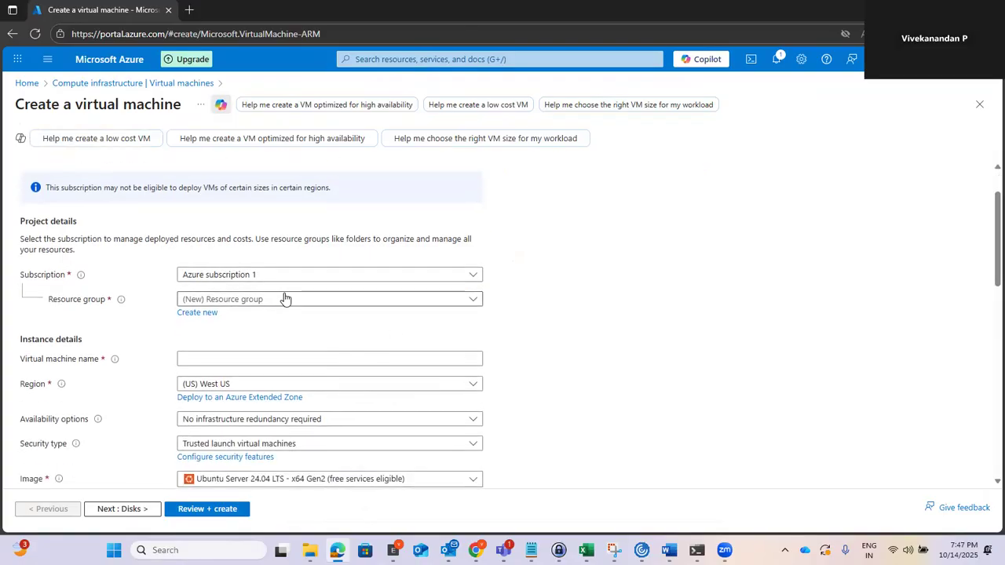
pyautogui.click(285, 299)
pyautogui.click(242, 362)
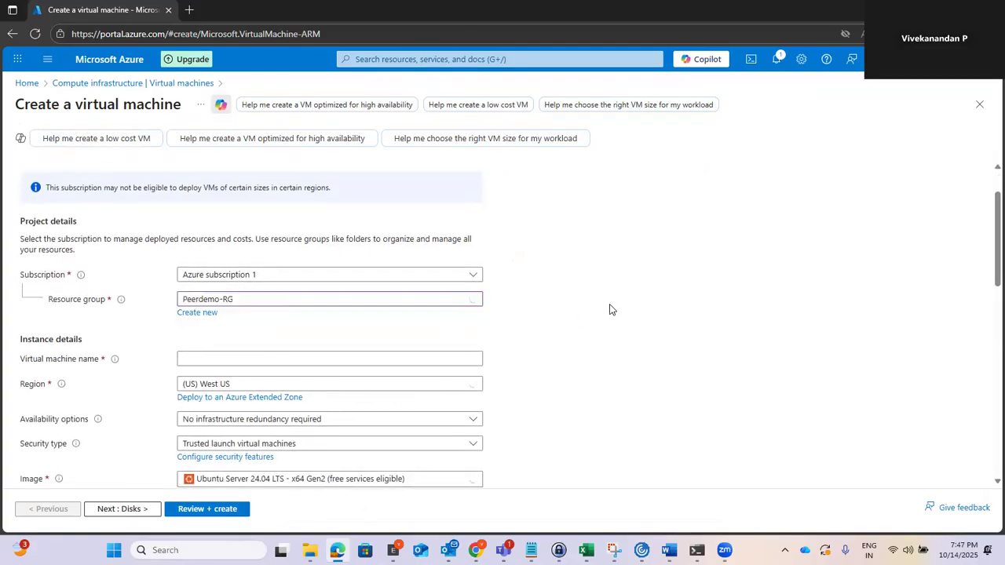
# - Name the virtual machine VM2 and select (US) West US as its region
pyautogui.scroll(-2, 610, 310)
pyautogui.click(203, 233)
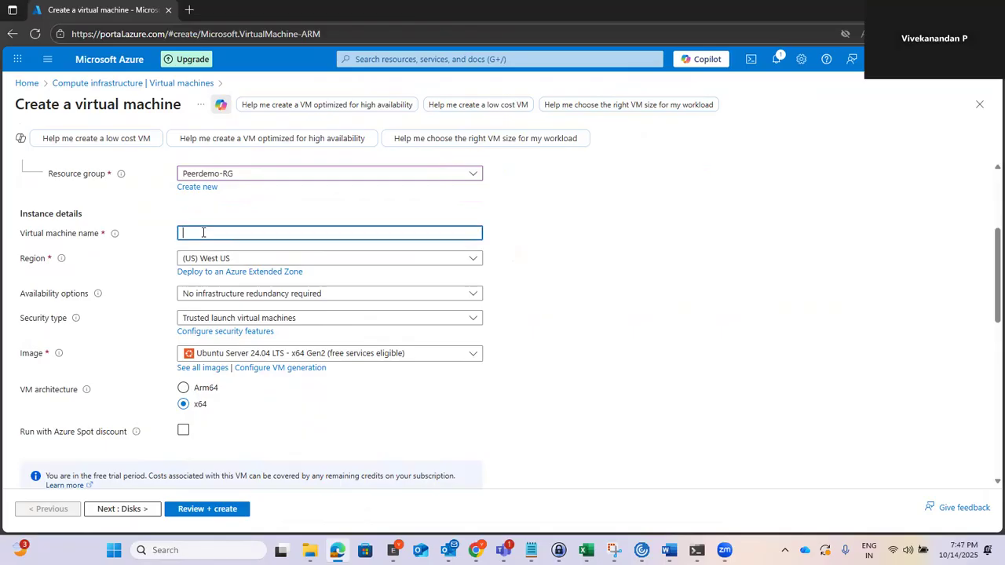
pyautogui.write('VM2')
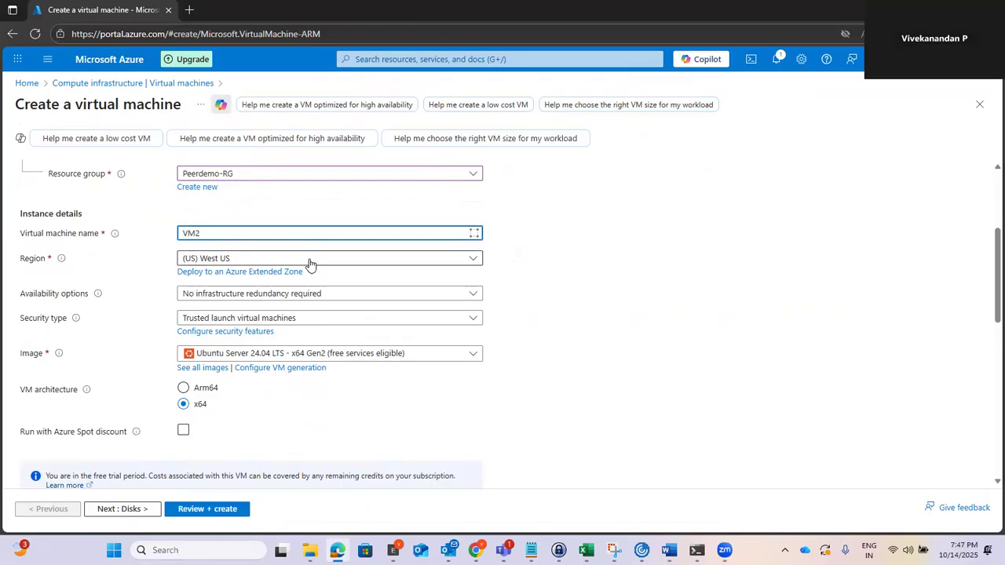
pyautogui.click(240, 259)
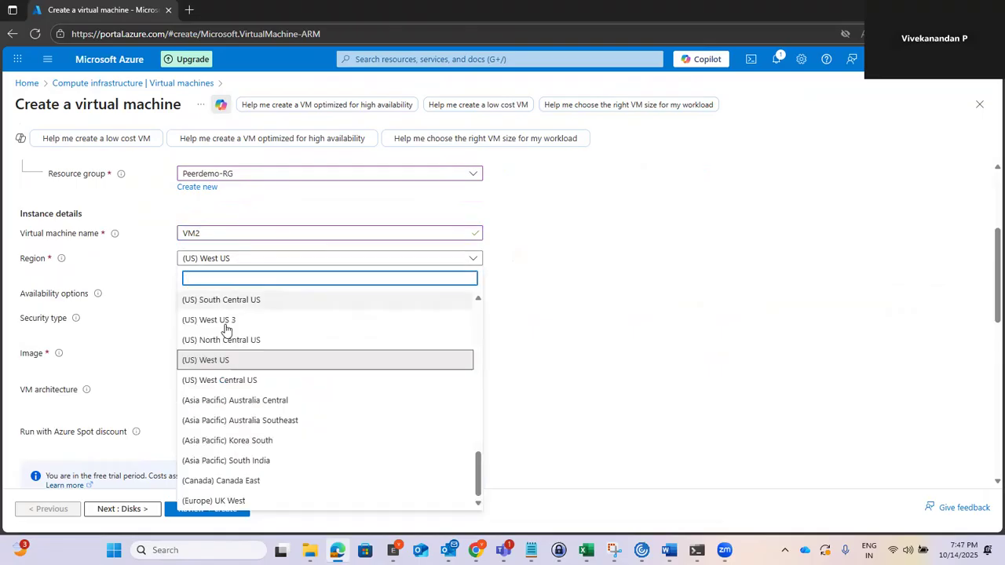
pyautogui.click(224, 361)
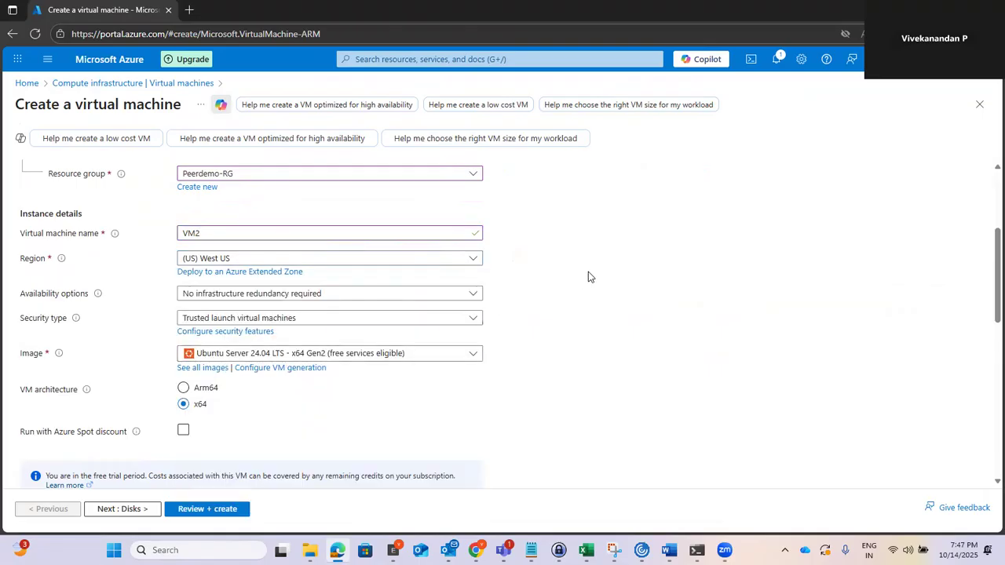
# - Set the administrator account's authentication type to Password and enter userr as the username
pyautogui.scroll(-2, 589, 272)
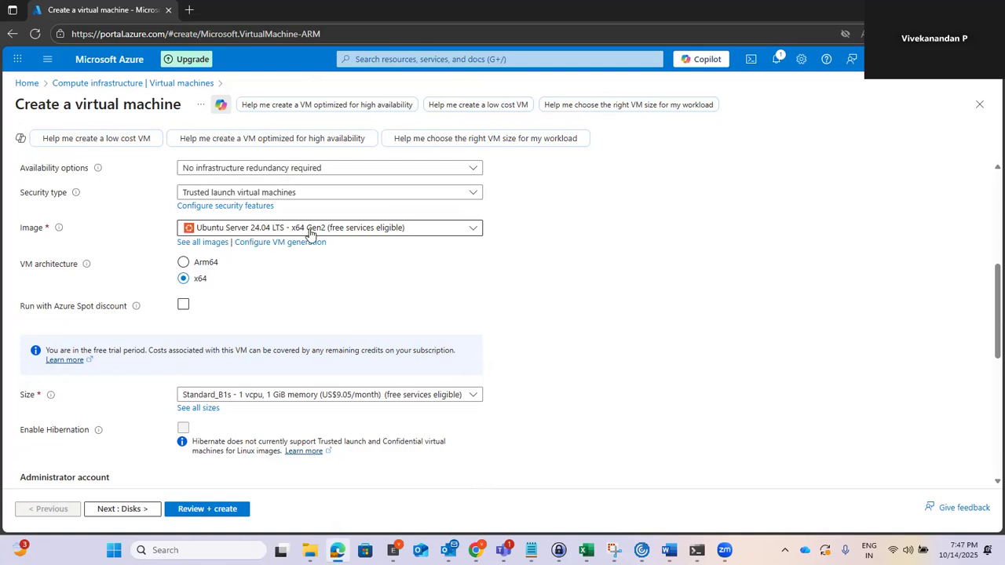
pyautogui.scroll(-2, 611, 233)
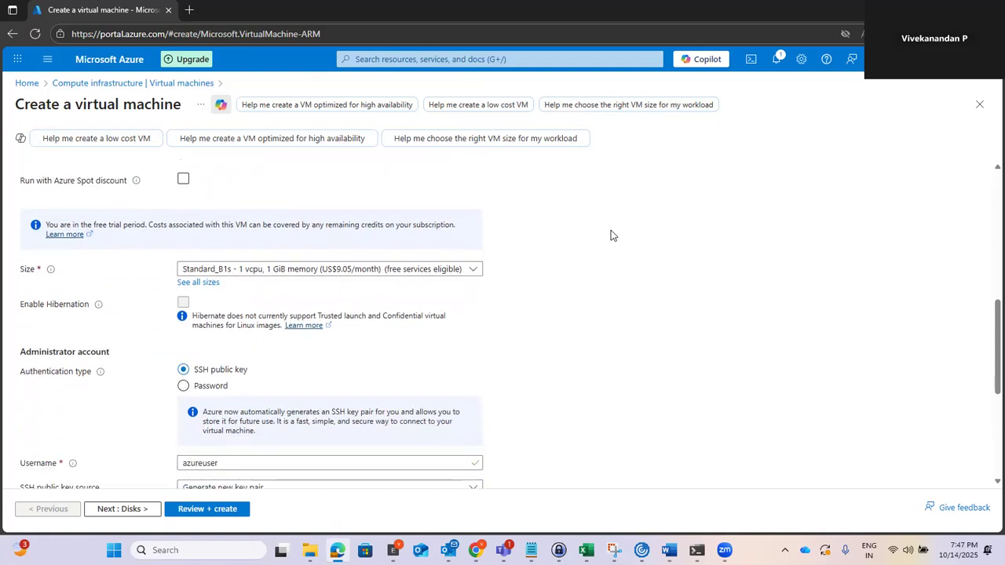
pyautogui.scroll(-1, 611, 230)
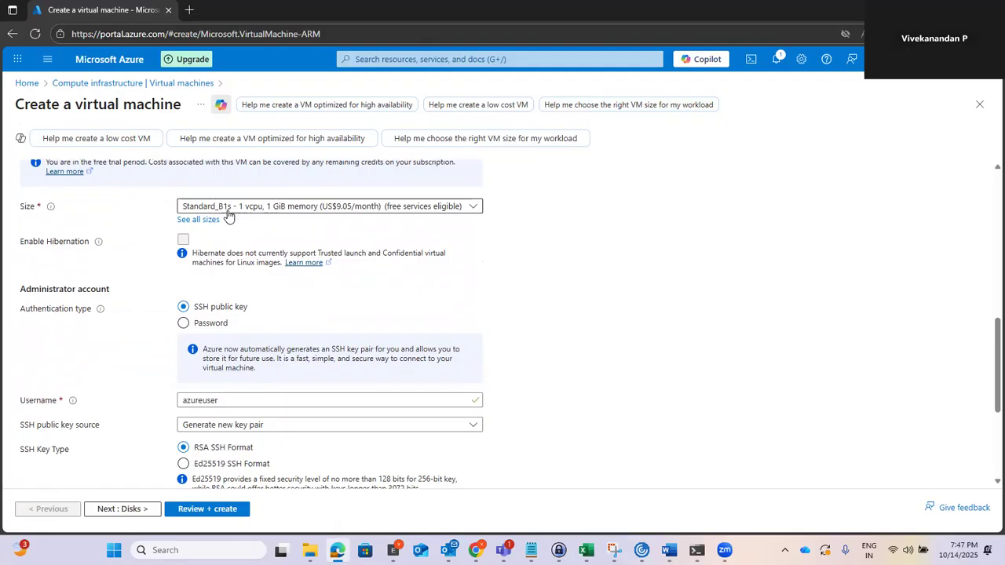
pyautogui.scroll(-1, 595, 228)
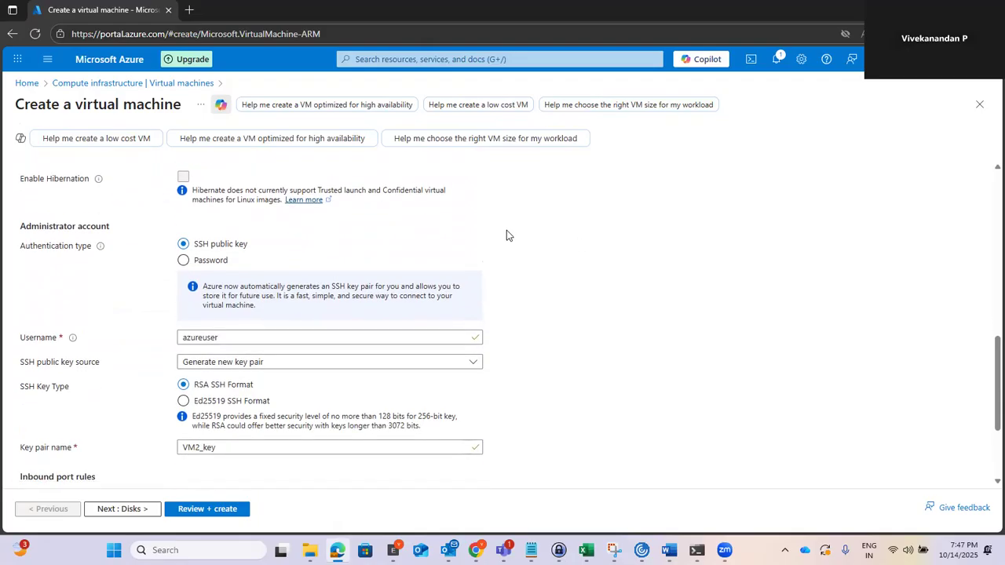
pyautogui.click(183, 260)
pyautogui.click(205, 285)
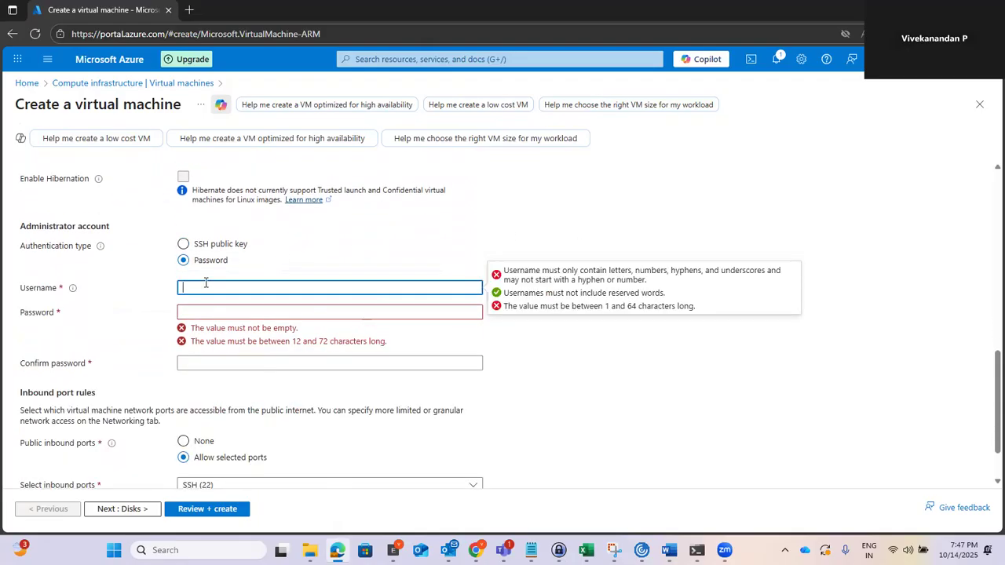
pyautogui.write('userr')
pyautogui.press('Tab')
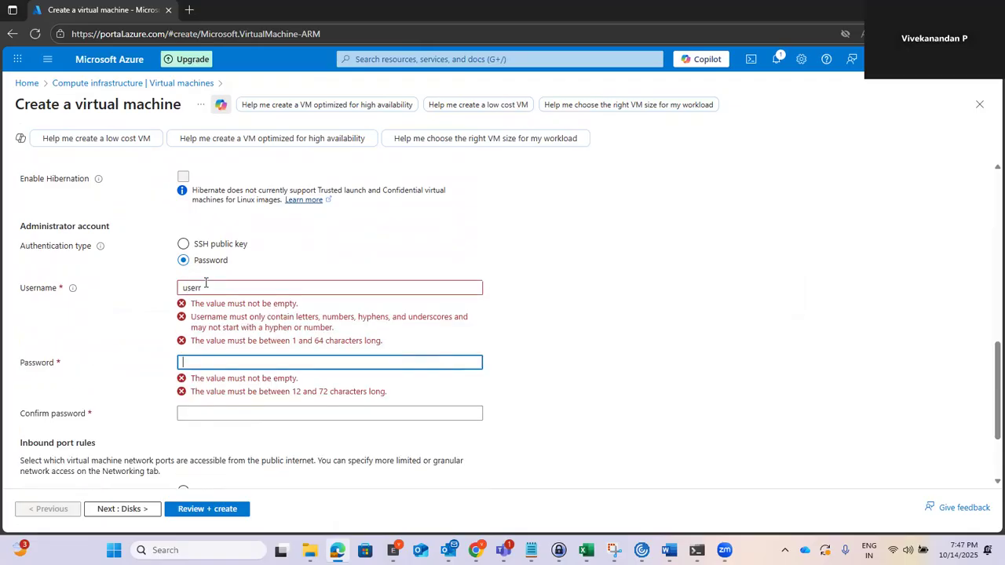
# - Enter the administrator account password and repeat it in the confirmation field
pyautogui.write('•••••')
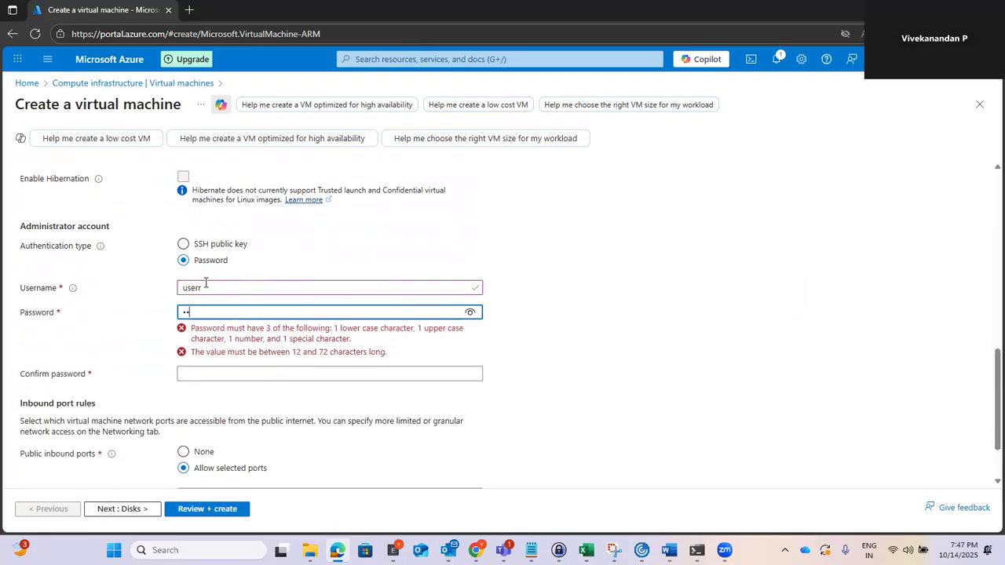
pyautogui.write('••••')
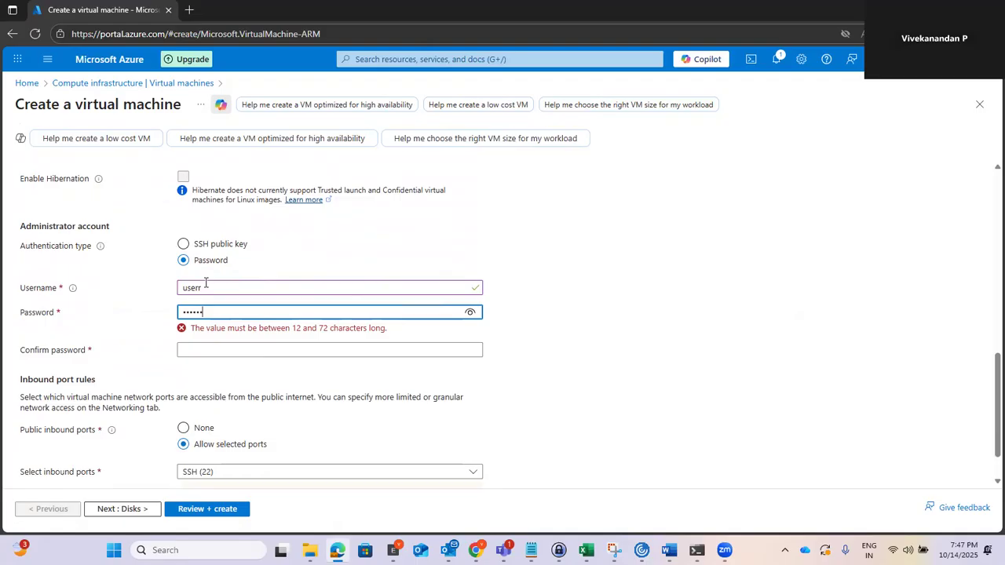
pyautogui.write('••')
pyautogui.press('Tab')
pyautogui.write('••••••••')
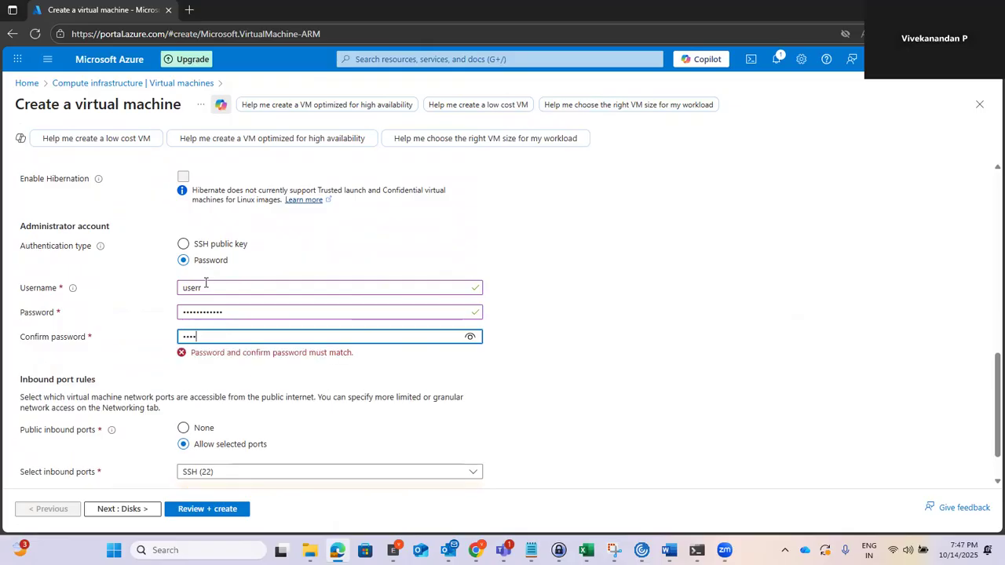
pyautogui.write('••••')
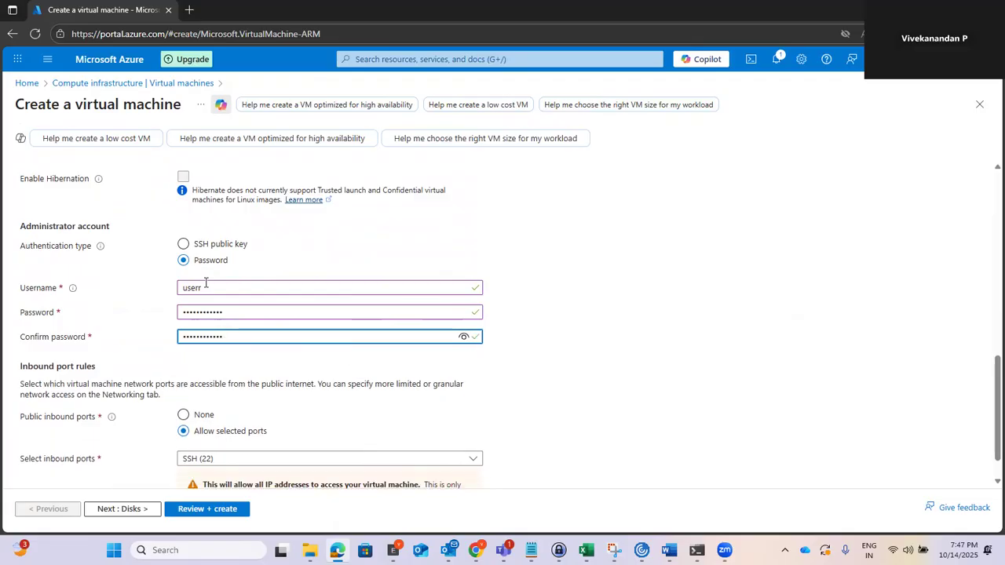
pyautogui.click(781, 316)
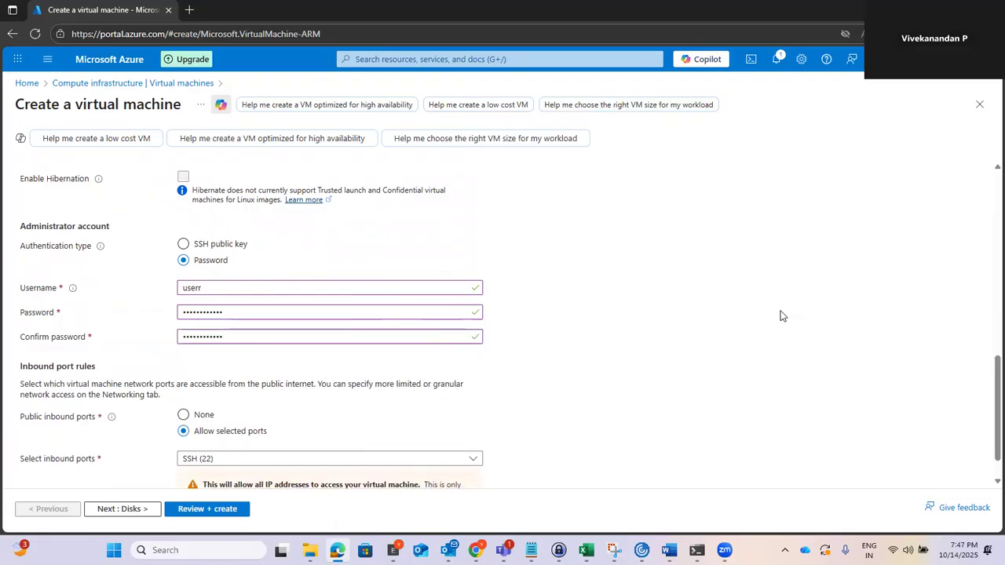
# - Keep the default inbound port and disk settings and proceed to the networking settings
pyautogui.scroll(-1, 782, 315)
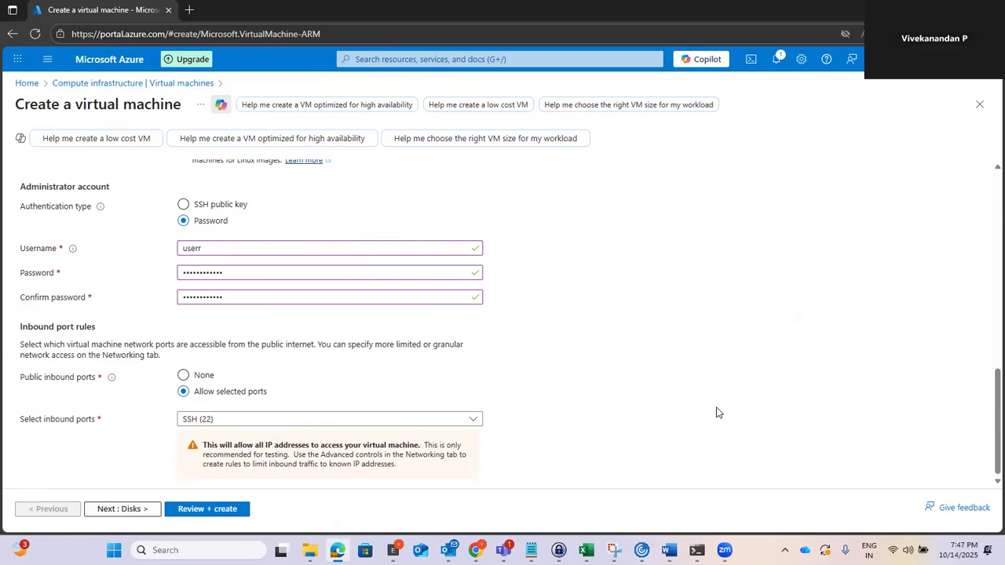
pyautogui.click(126, 509)
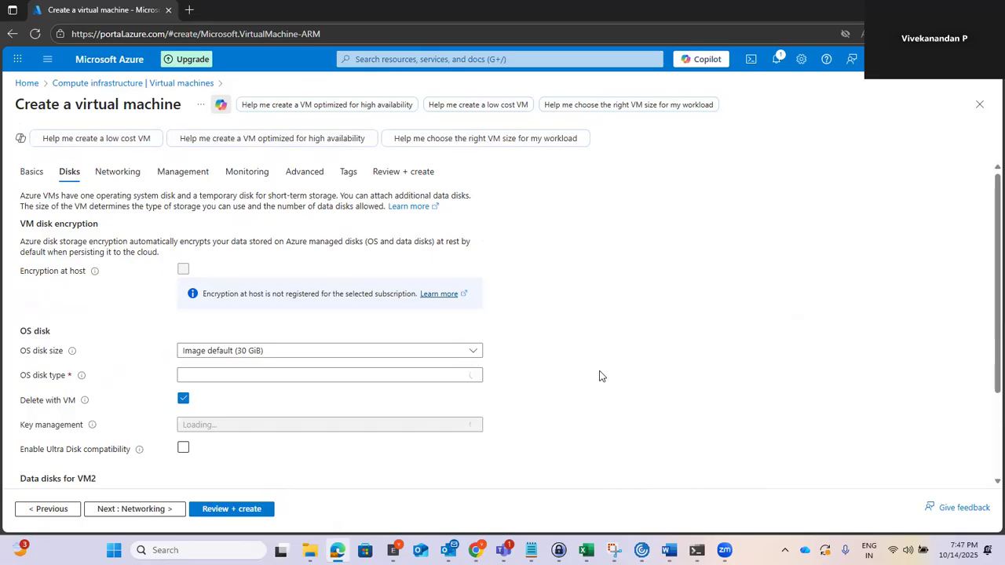
pyautogui.scroll(-2, 644, 355)
pyautogui.scroll(2, 644, 355)
pyautogui.click(128, 511)
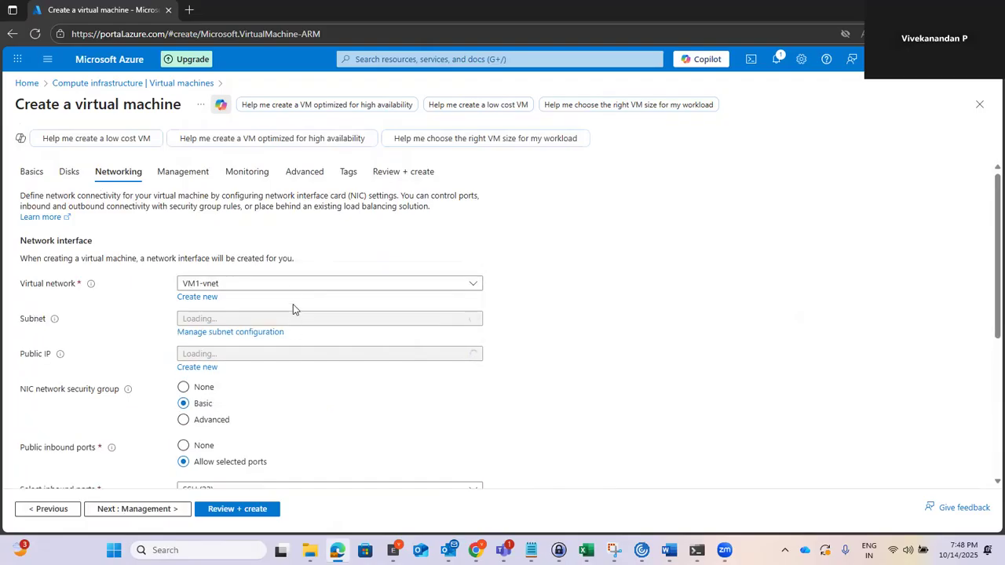
# - Choose the VM1-vnet virtual network, the default (10.0.0.0/24) subnet and the new public IP VM2-ip for the network interface
pyautogui.click(291, 285)
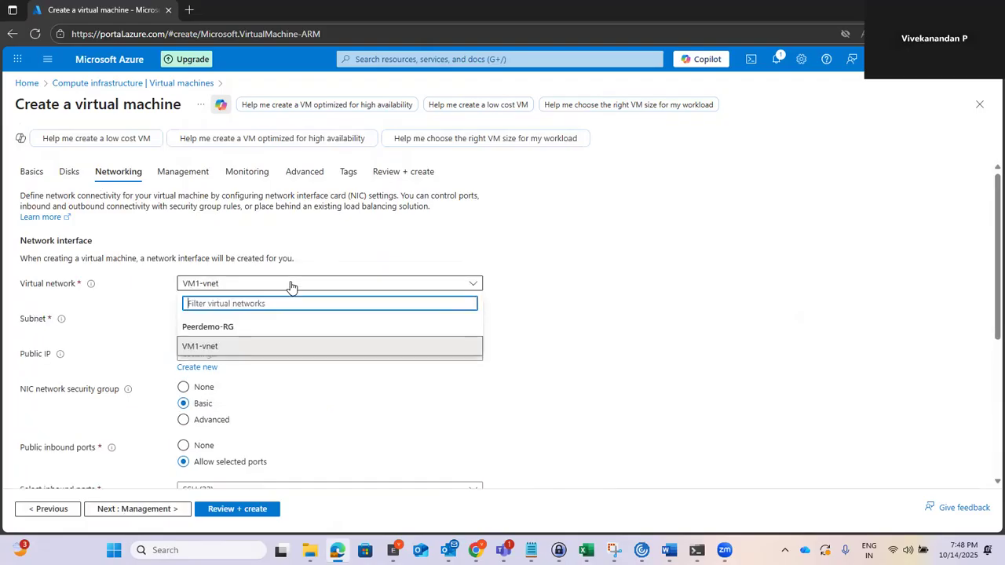
pyautogui.click(233, 347)
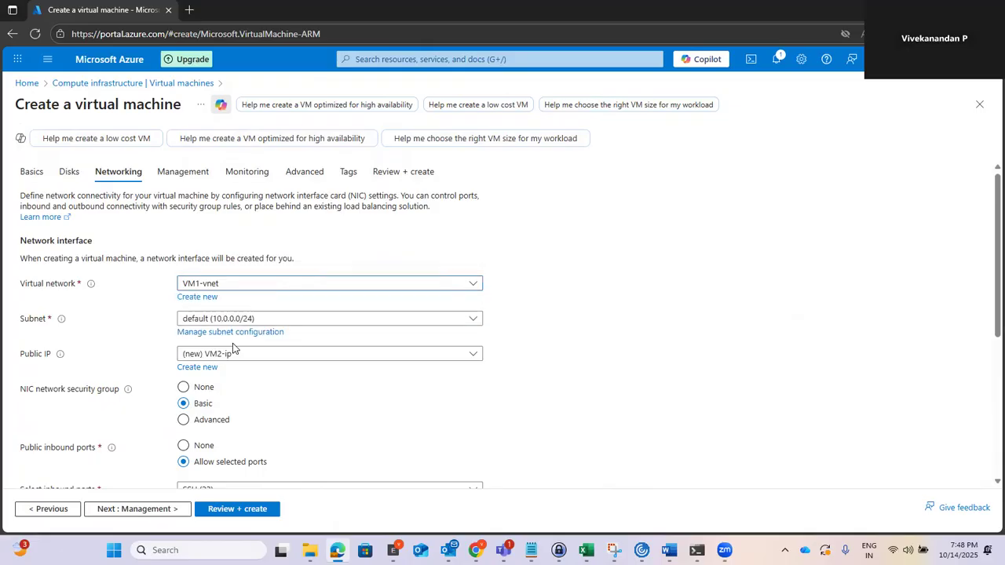
pyautogui.click(258, 320)
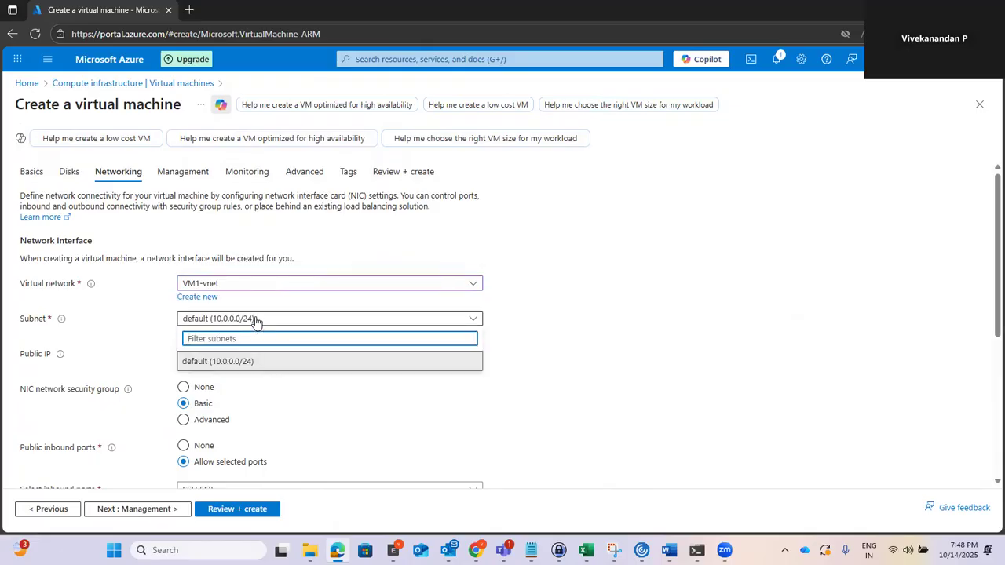
pyautogui.click(253, 362)
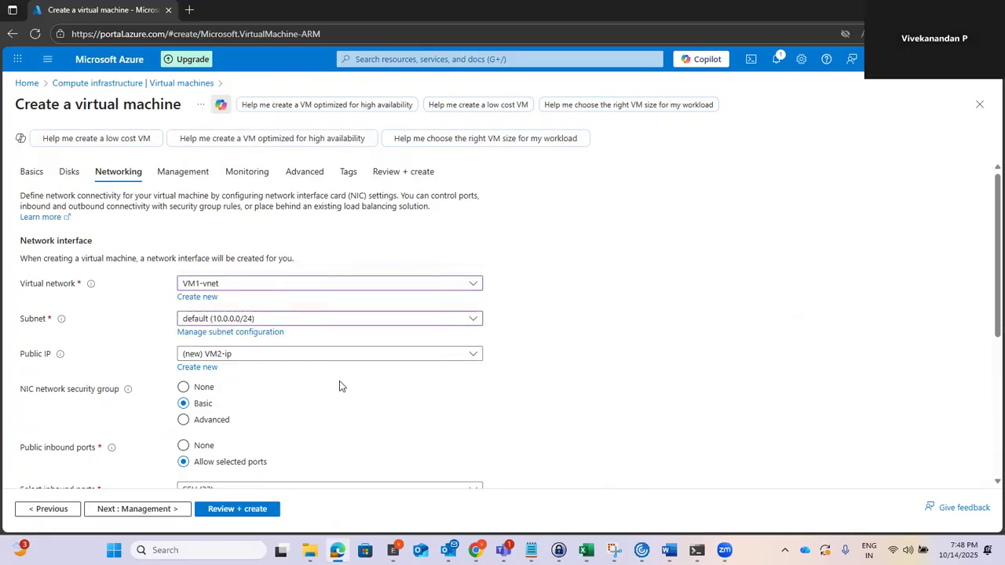
pyautogui.click(260, 355)
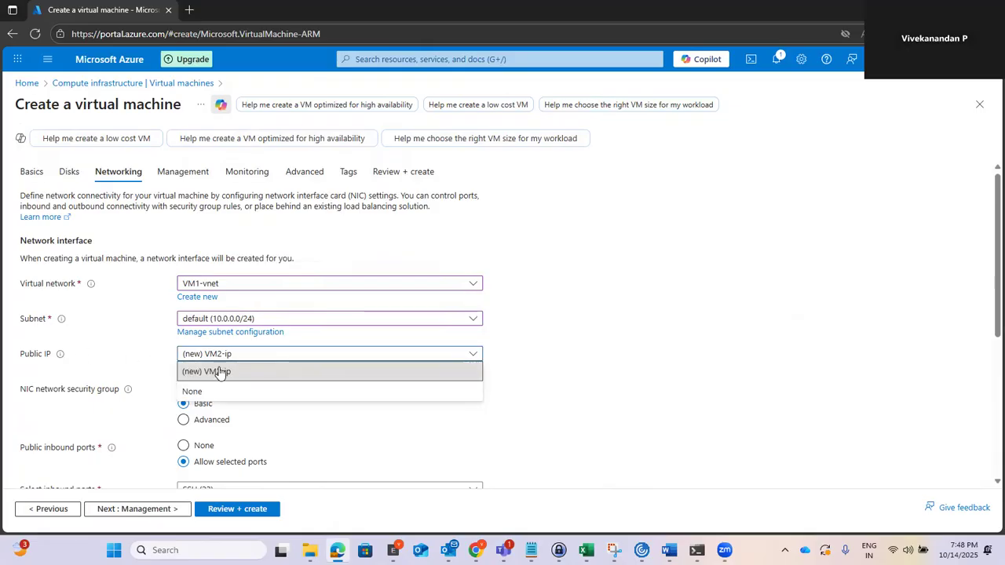
pyautogui.click(234, 372)
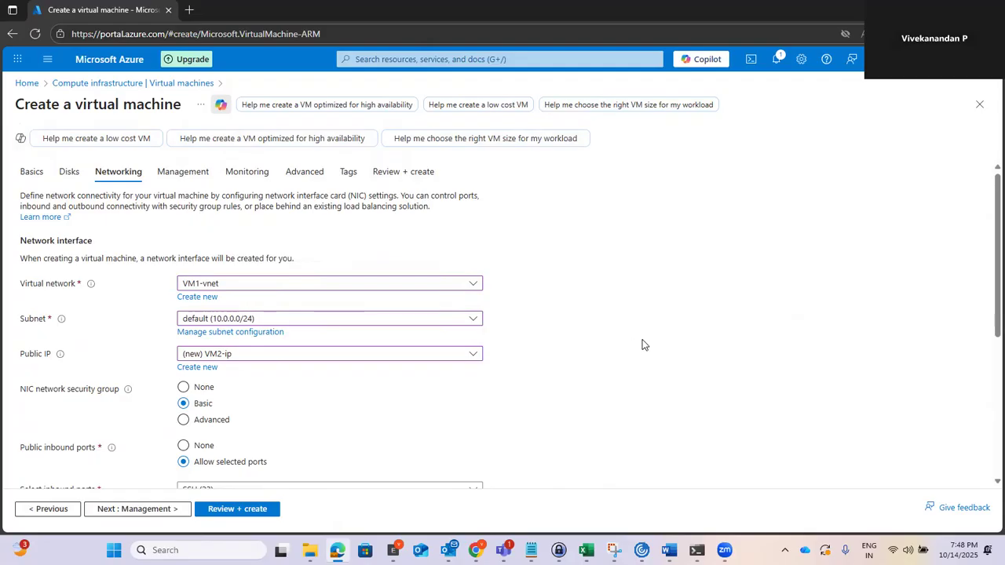
# - Set the NIC network security group to Advanced with VM1-nsg, and enable deleting the public IP and NIC with the VM
pyautogui.scroll(-2, 581, 343)
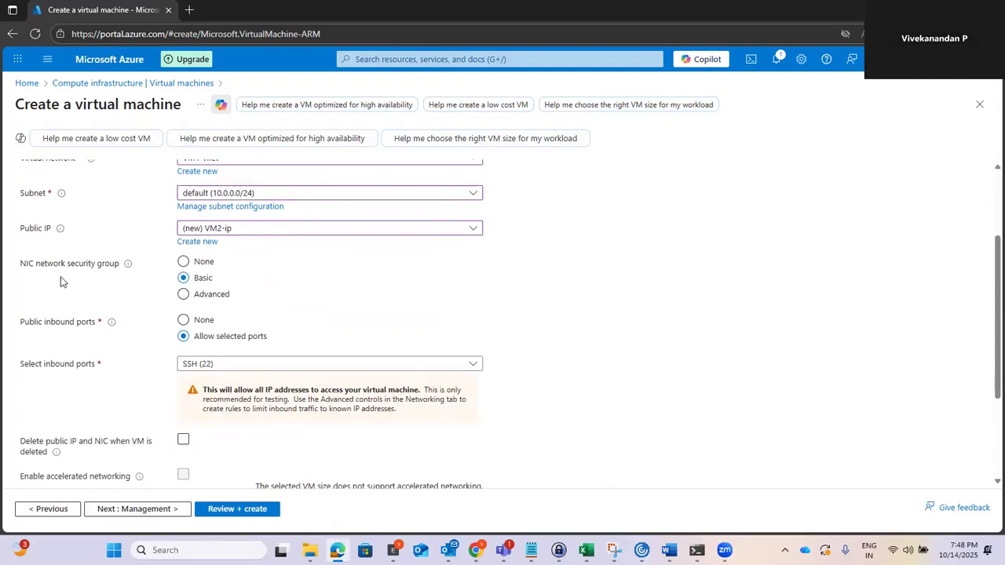
pyautogui.click(189, 295)
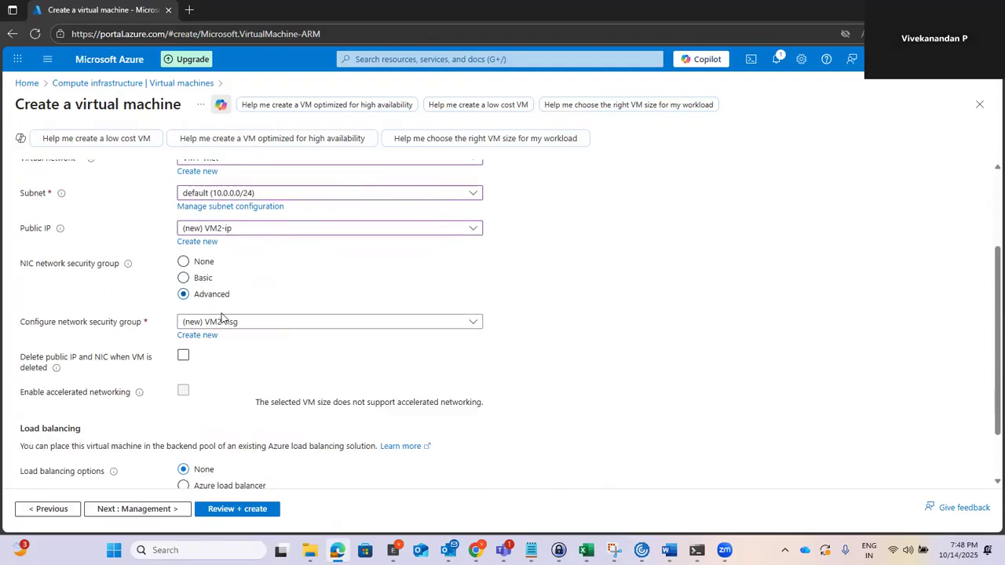
pyautogui.click(230, 322)
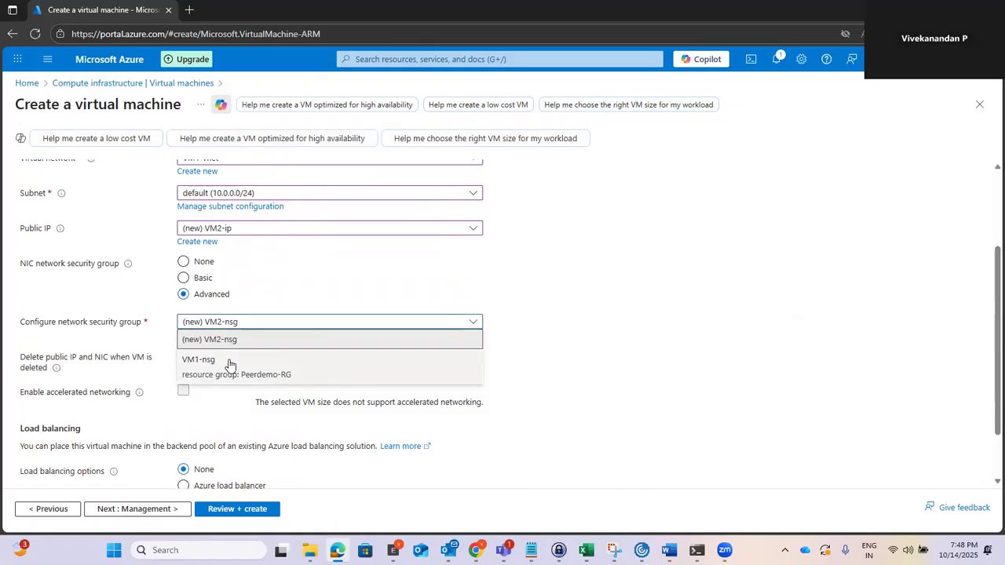
pyautogui.click(230, 366)
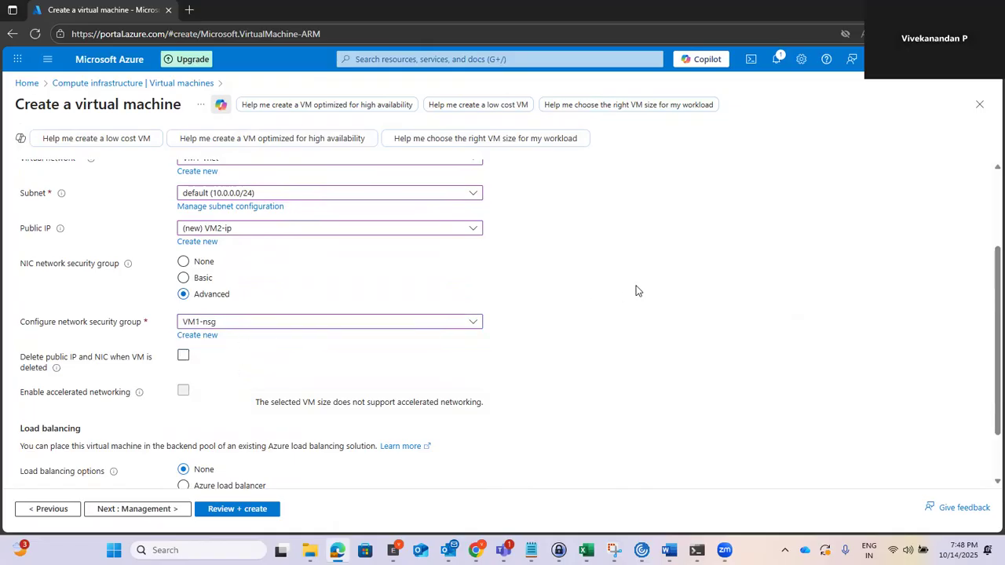
pyautogui.scroll(-1, 636, 291)
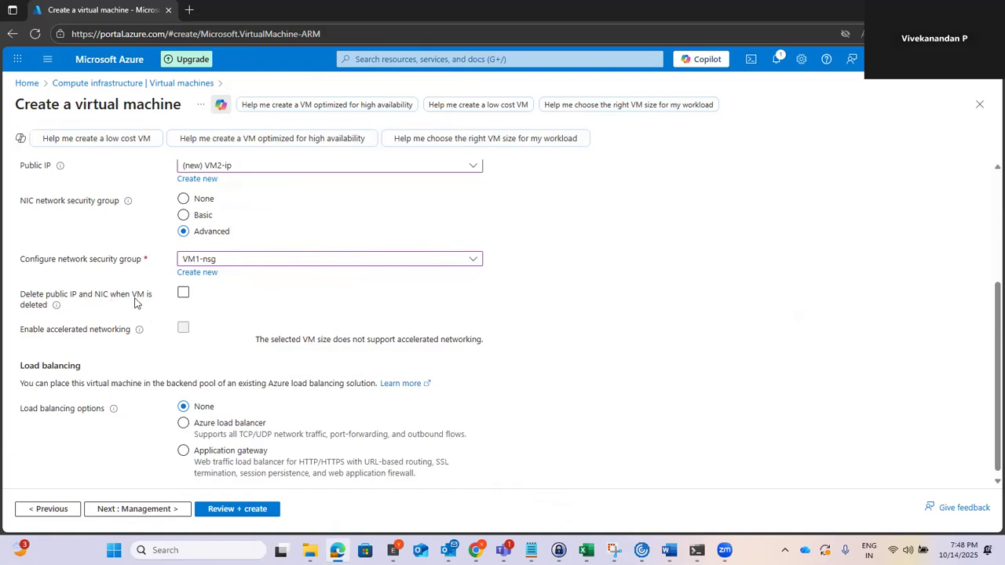
pyautogui.click(183, 292)
pyautogui.scroll(-1, 739, 280)
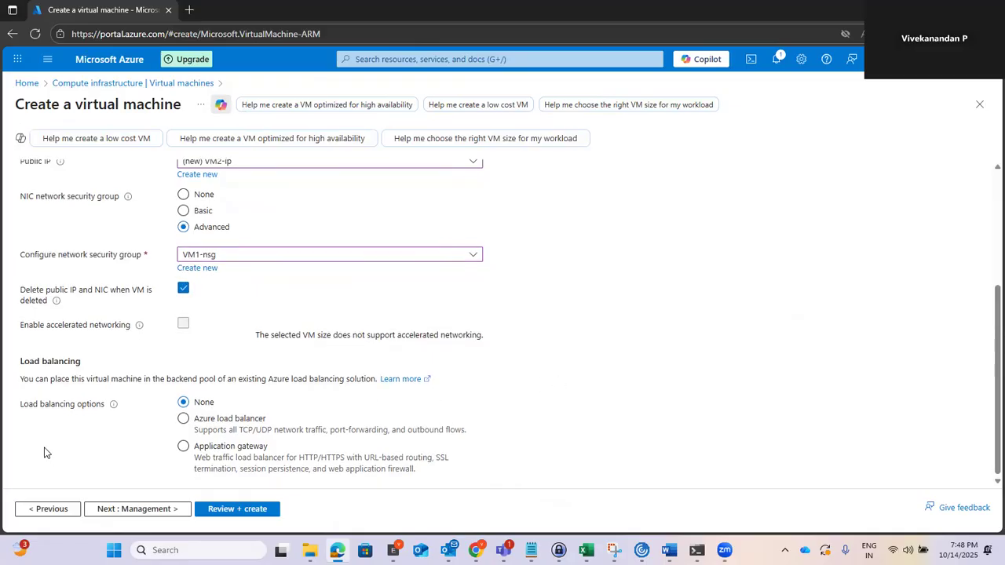
# - Leave the management, monitoring, advanced and tag settings at their defaults, then review and create the virtual machine
pyautogui.click(122, 510)
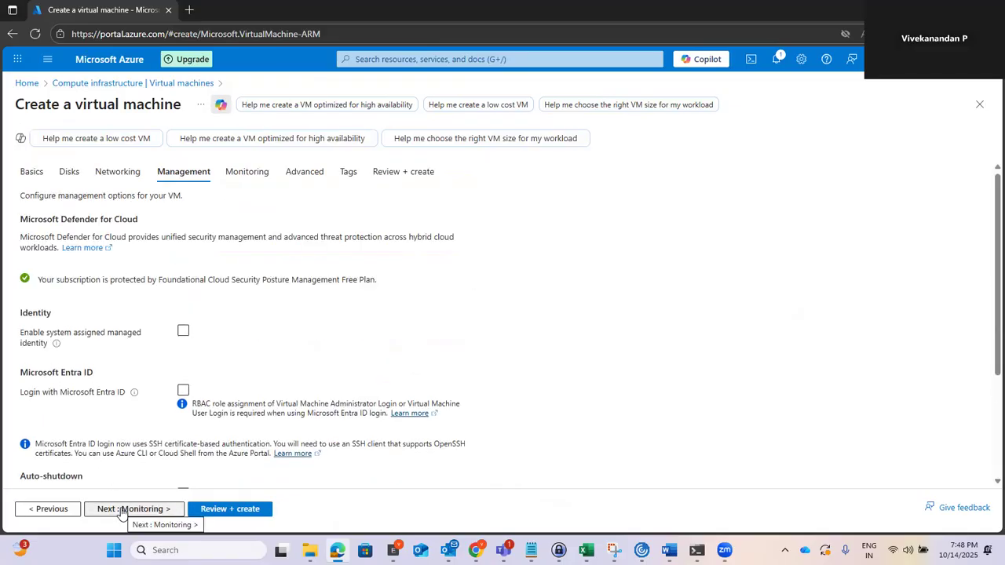
pyautogui.click(122, 511)
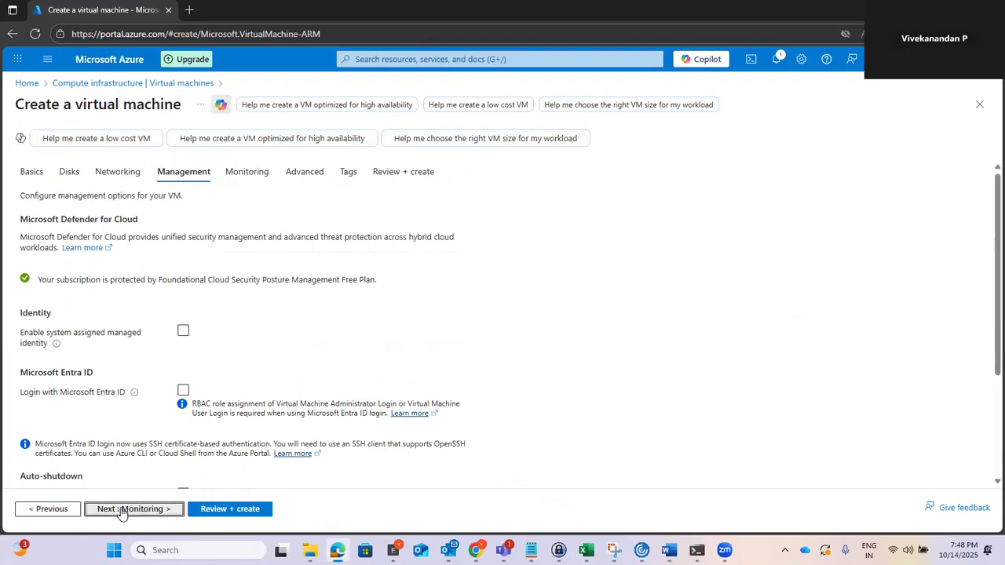
pyautogui.click(121, 510)
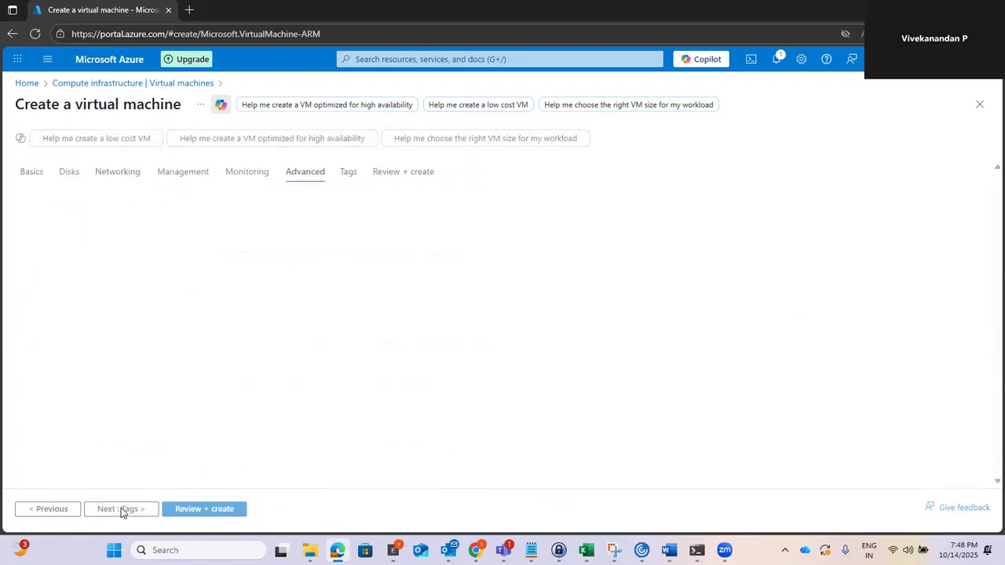
pyautogui.click(121, 511)
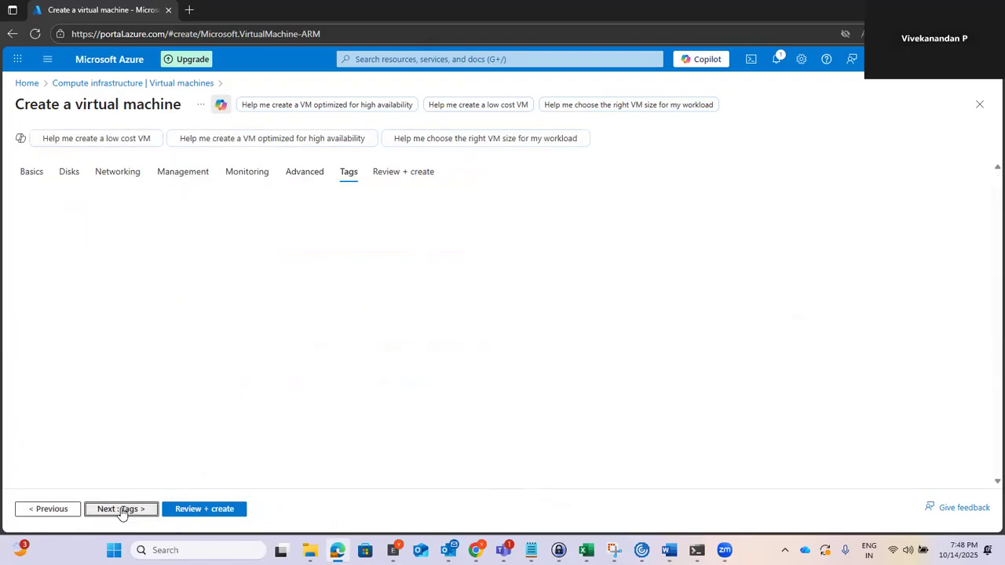
pyautogui.click(122, 511)
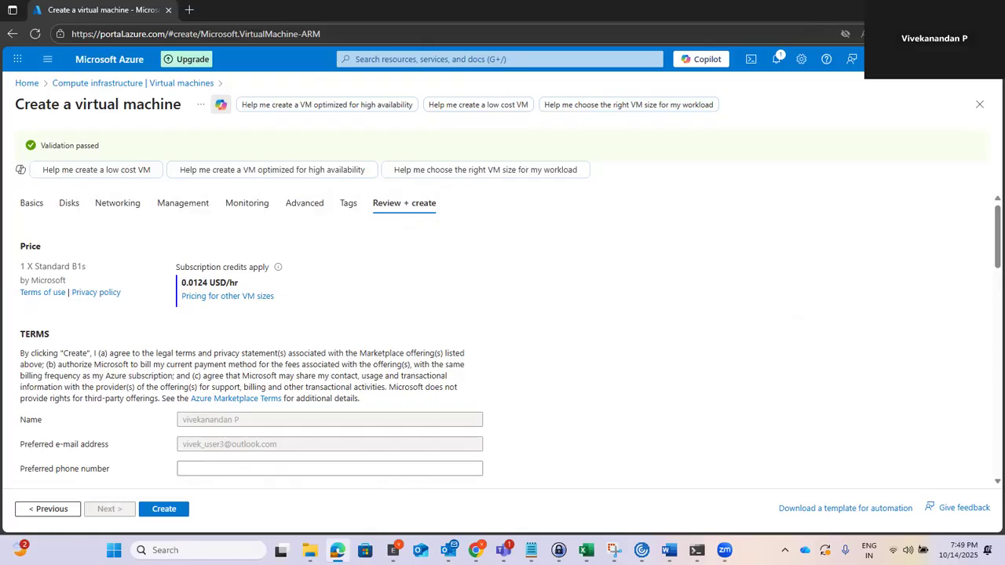
pyautogui.click(171, 510)
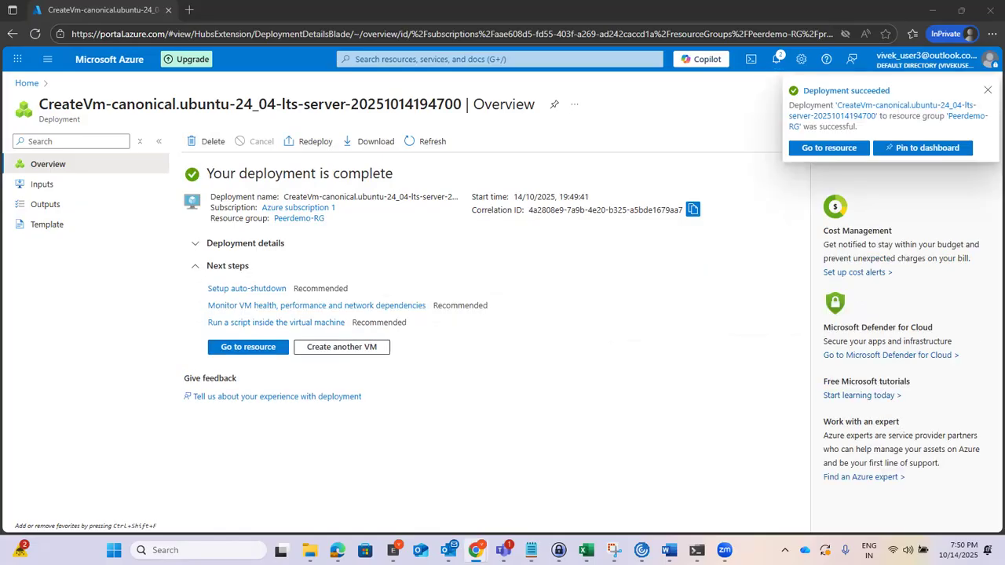
# - Open the deployed VM2 resource to view its overview, then go to the virtual machines list
pyautogui.click(820, 150)
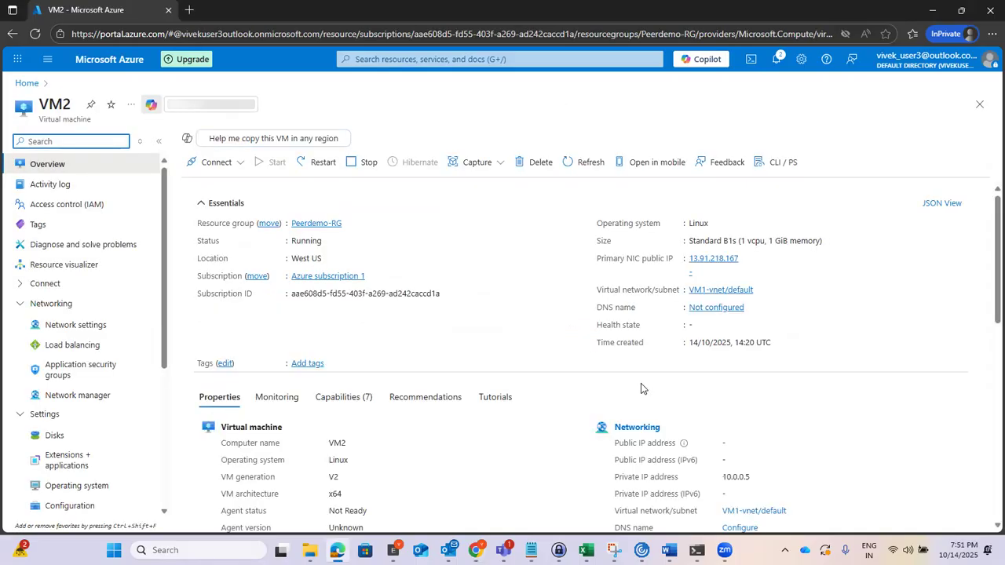
pyautogui.click(468, 61)
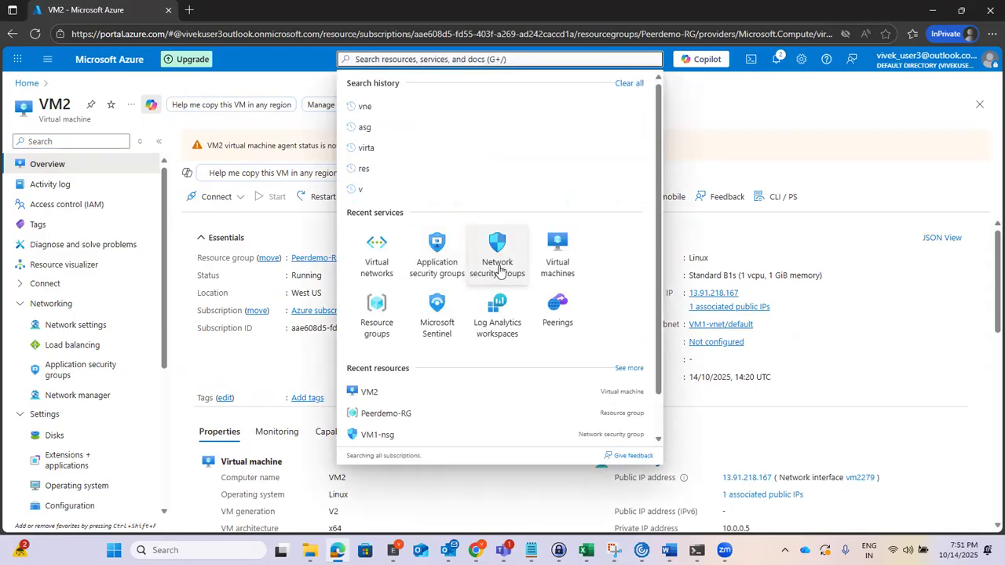
pyautogui.click(557, 266)
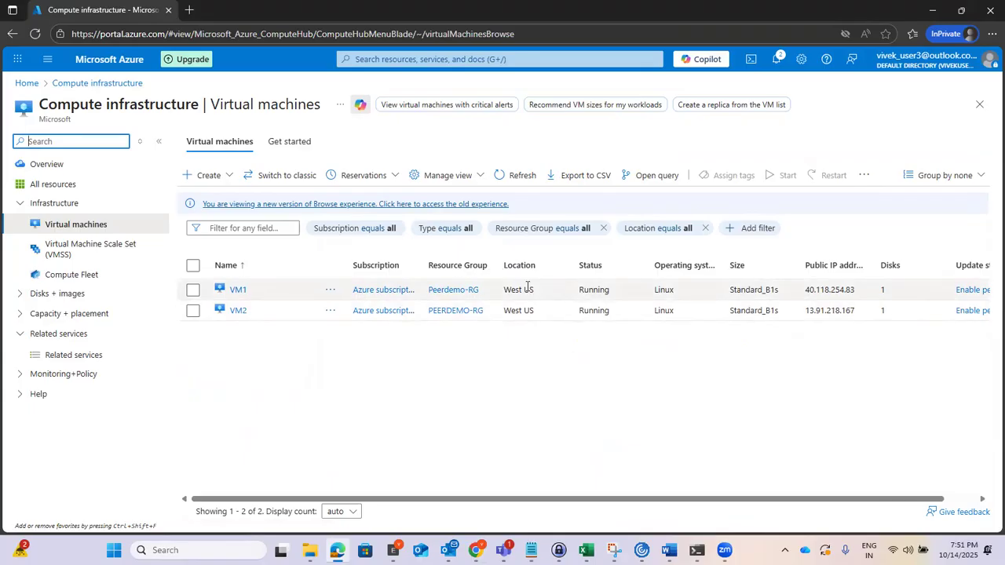
# - Open VM2 from the virtual machines list and review its essentials, networking, size, disk and security properties
pyautogui.moveTo(775, 499); pyautogui.dragTo(829, 500)
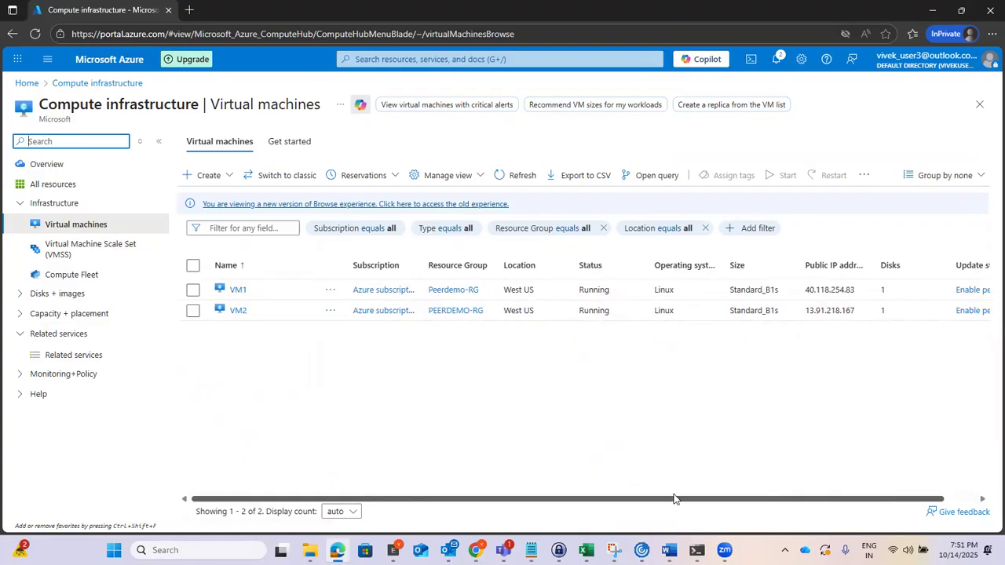
pyautogui.click(238, 311)
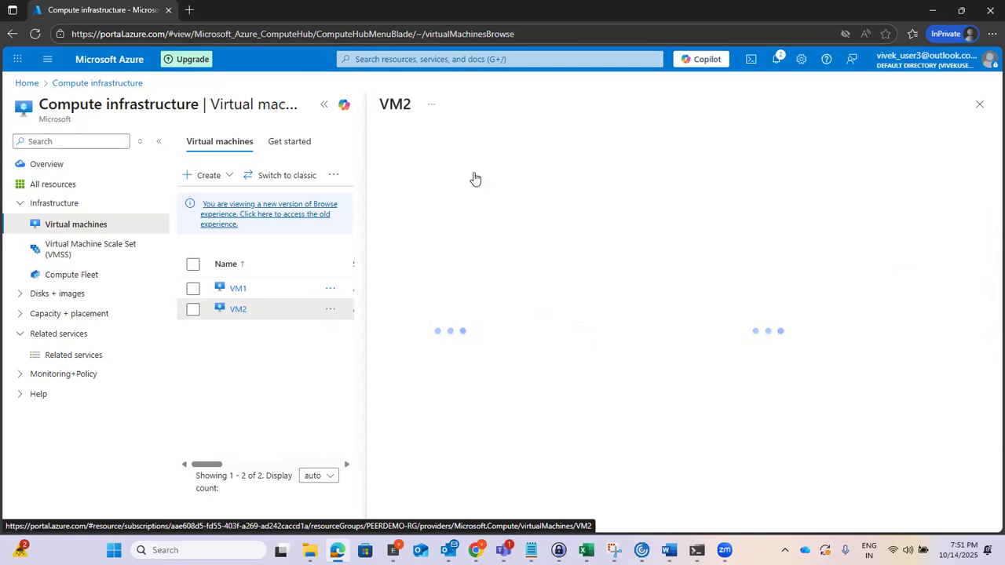
pyautogui.click(324, 105)
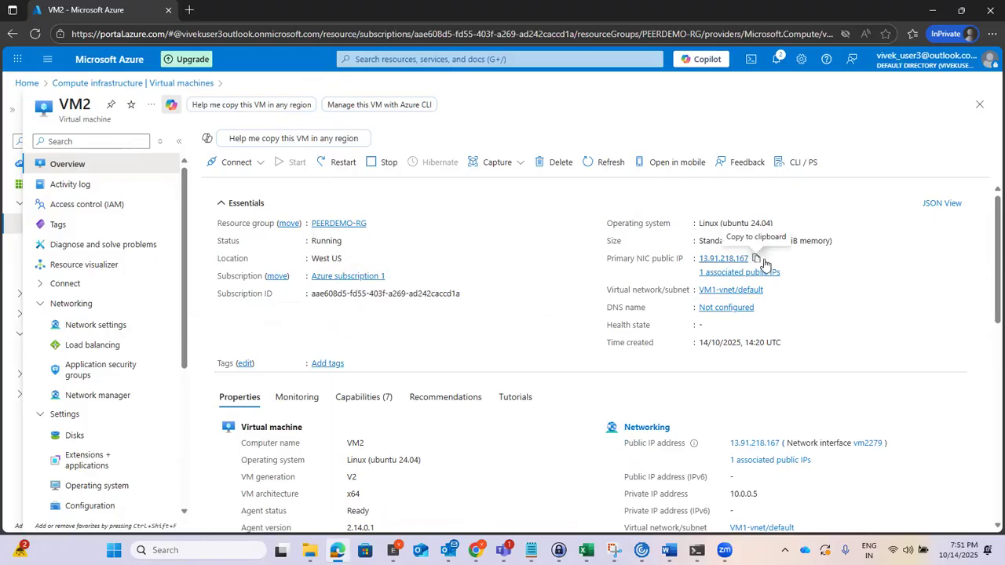
pyautogui.scroll(-1, 879, 367)
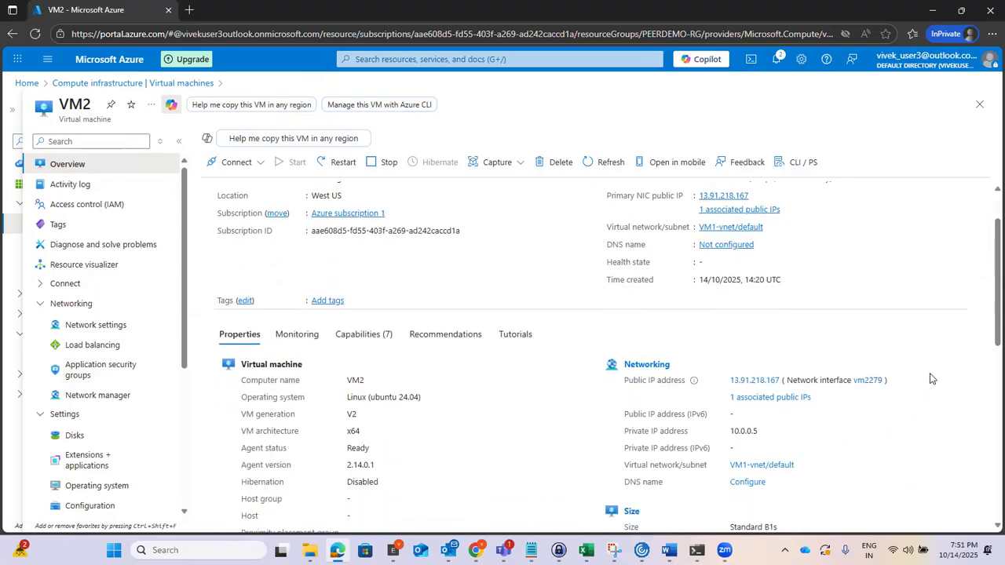
pyautogui.scroll(-1, 594, 378)
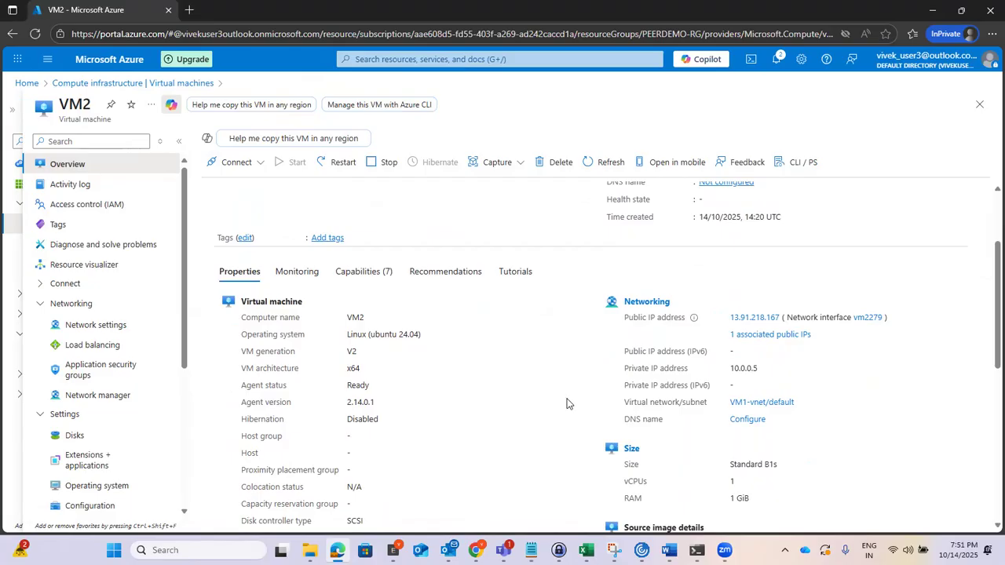
pyautogui.scroll(-1, 567, 403)
pyautogui.scroll(-1, 568, 403)
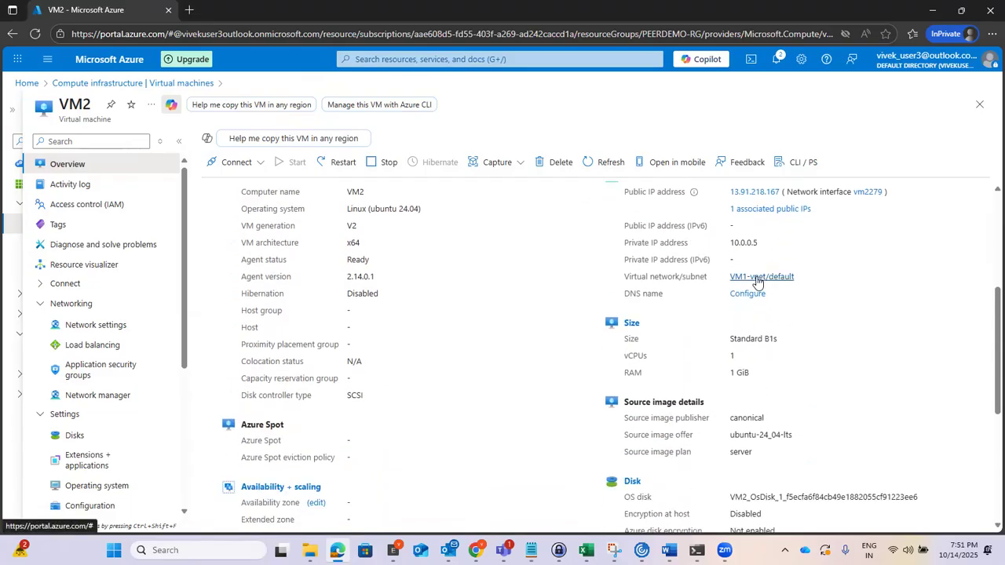
pyautogui.scroll(-2, 920, 343)
pyautogui.scroll(-1, 920, 343)
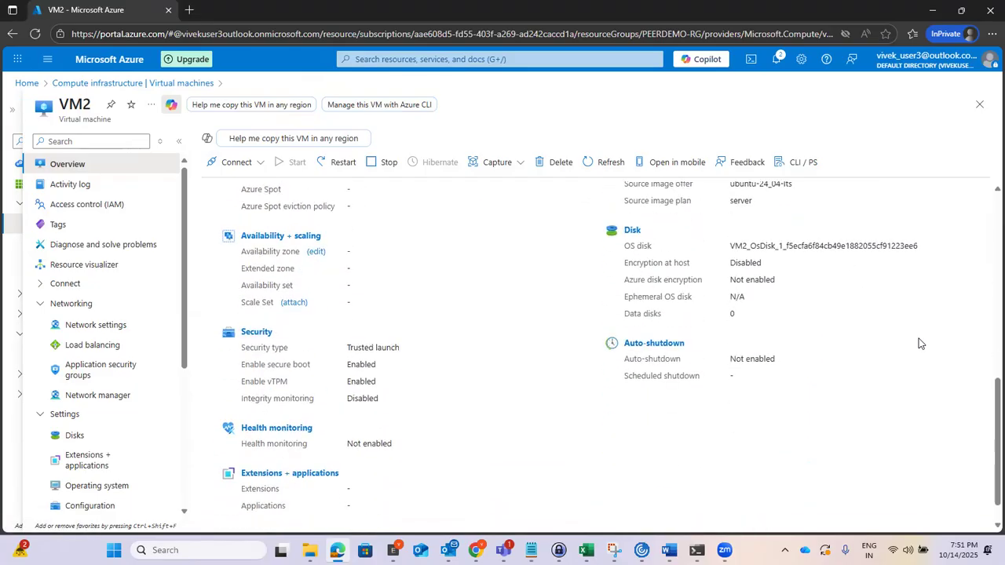
pyautogui.scroll(6, 921, 344)
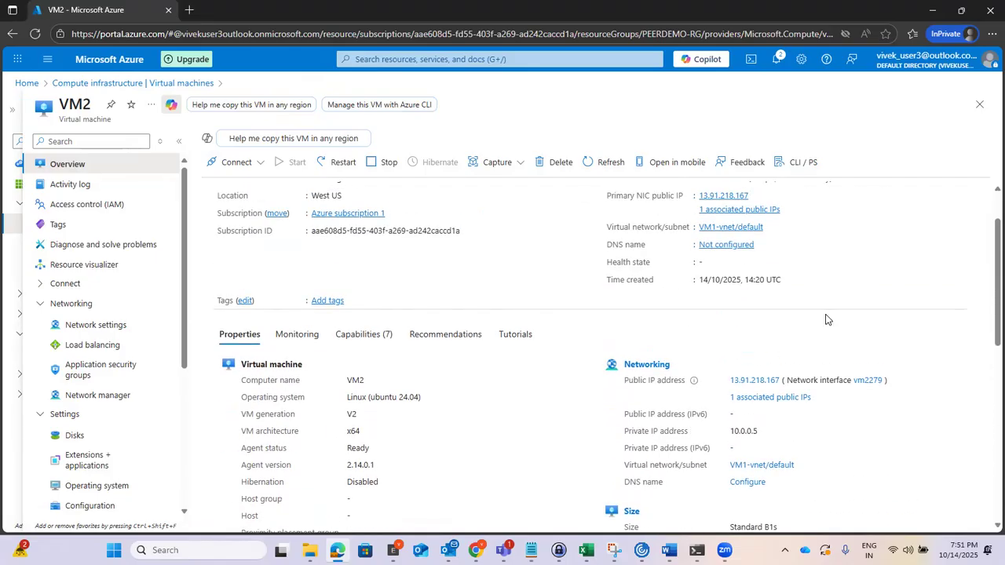
# - Open the VM1-nsg network security group to review its security rules and associated network interfaces
pyautogui.click(497, 58)
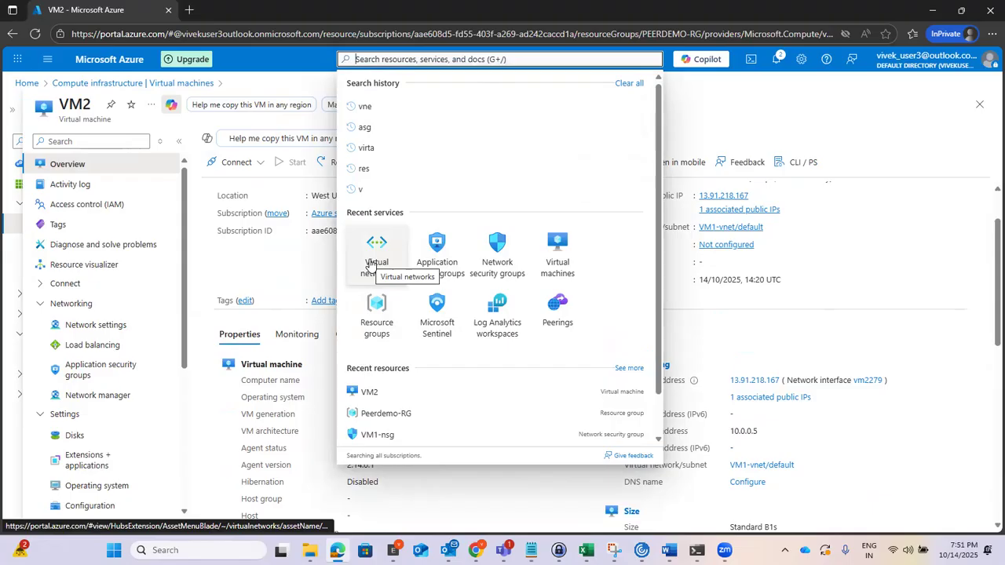
pyautogui.click(512, 276)
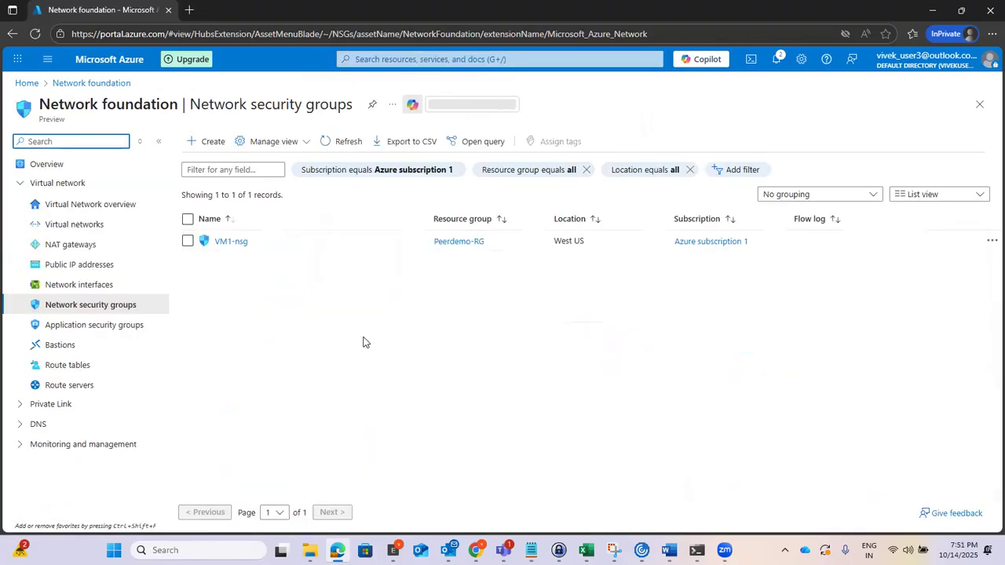
pyautogui.click(230, 241)
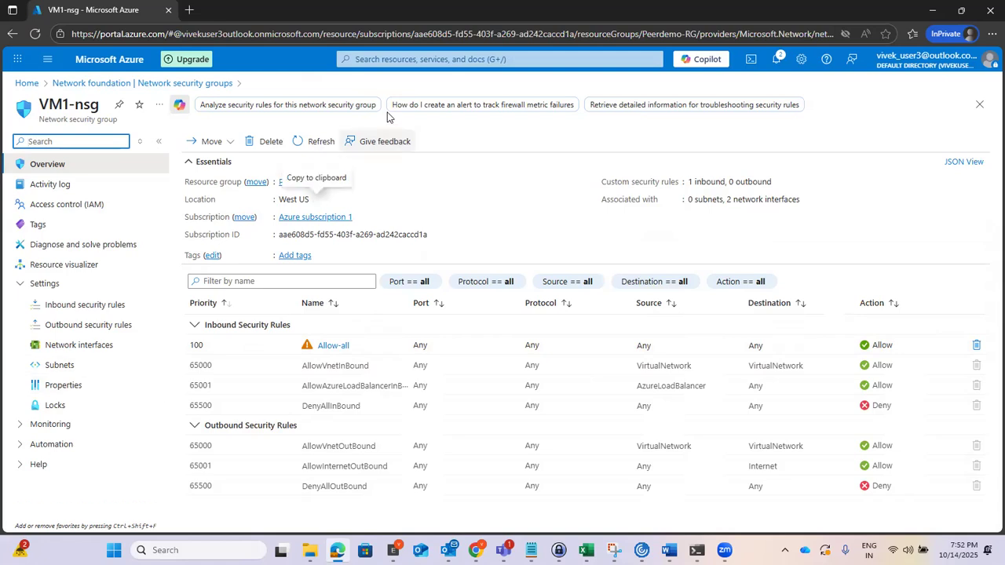
# - Open VM2's network settings and review its network interface, attached security group and inbound port rules
pyautogui.click(420, 57)
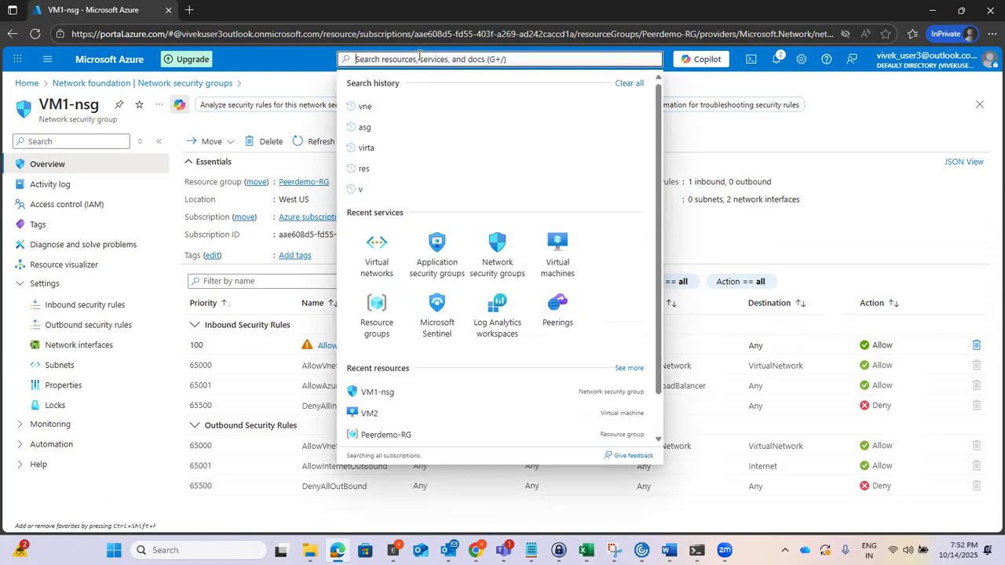
pyautogui.click(541, 272)
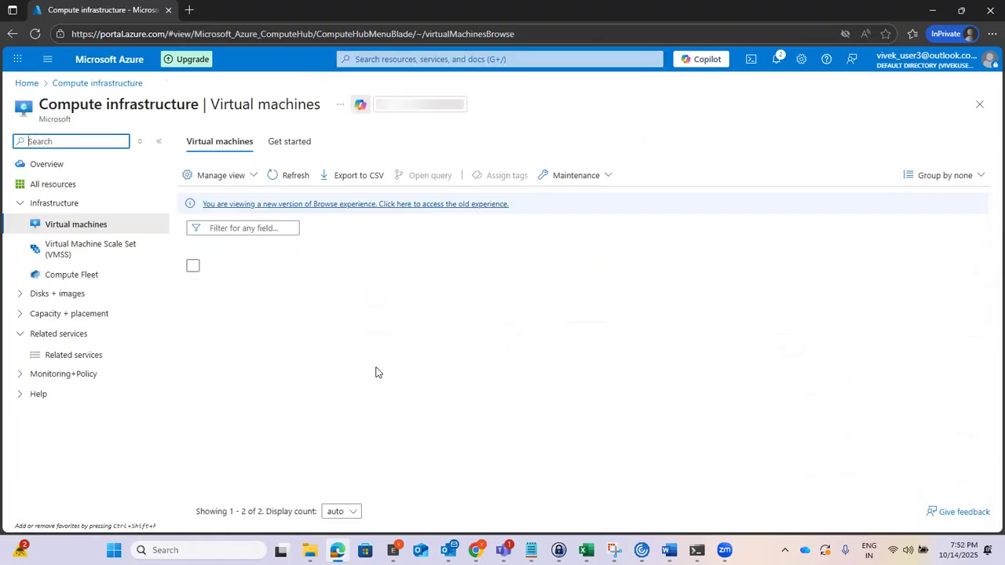
pyautogui.click(236, 311)
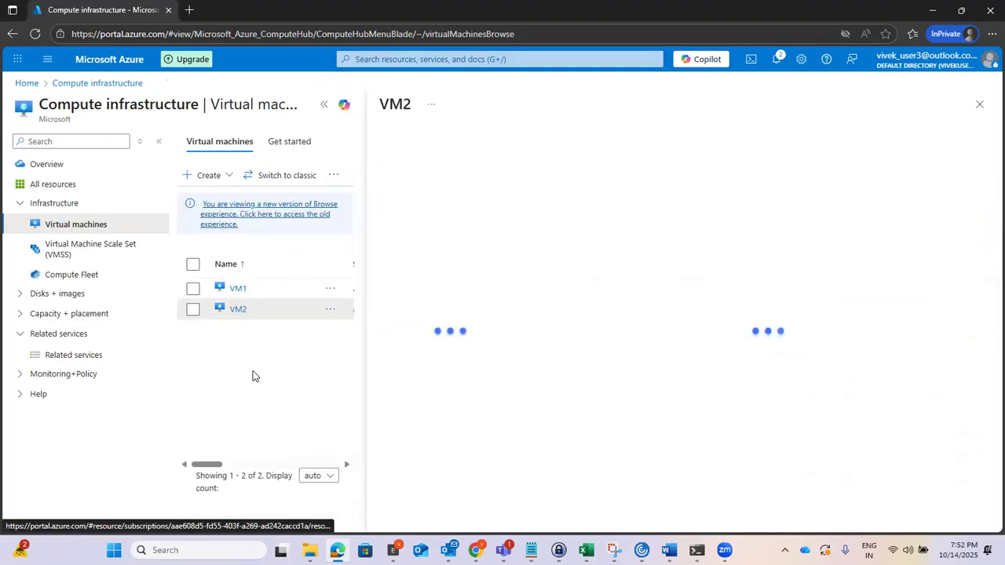
pyautogui.click(440, 325)
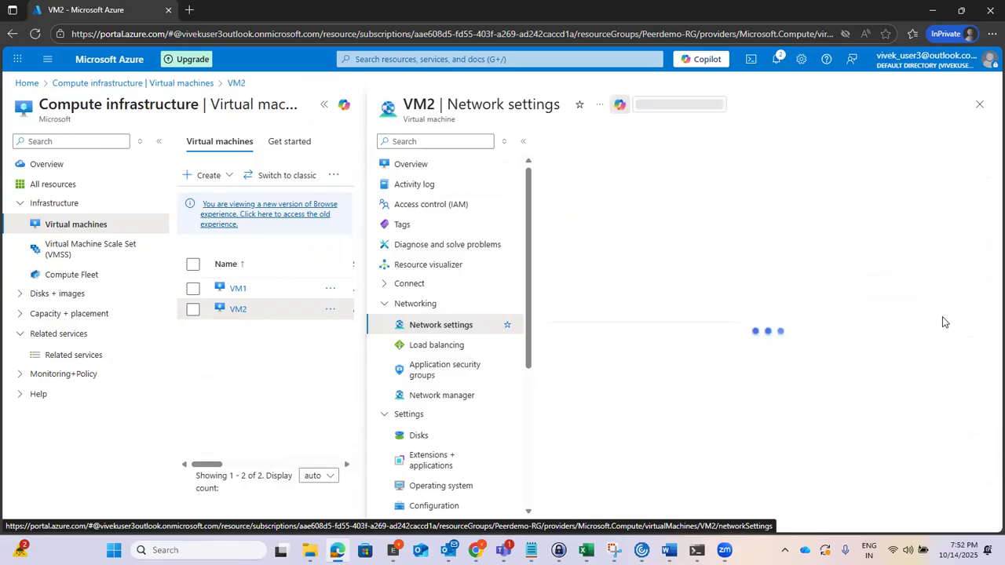
pyautogui.click(324, 103)
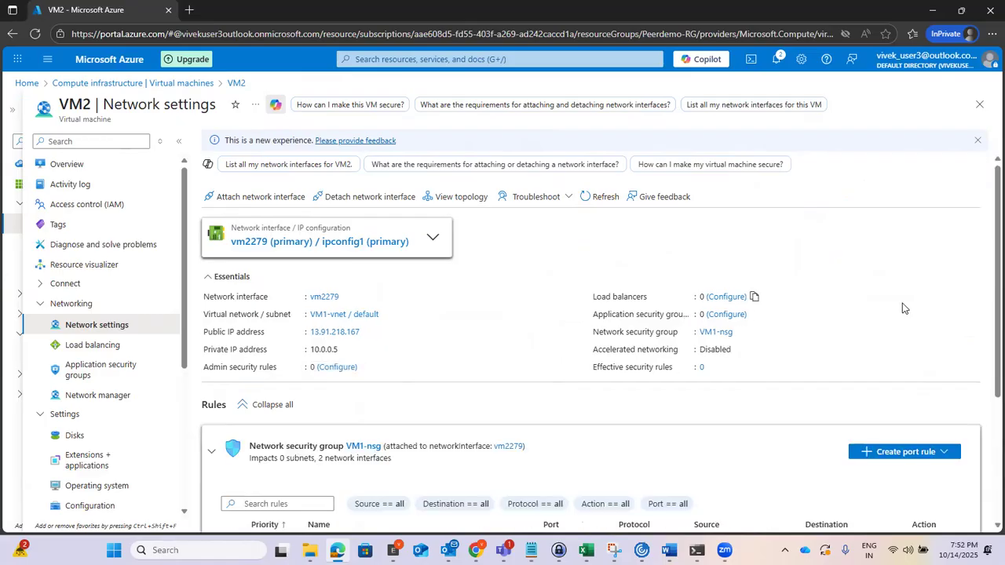
pyautogui.scroll(-2, 903, 309)
pyautogui.scroll(-1, 904, 308)
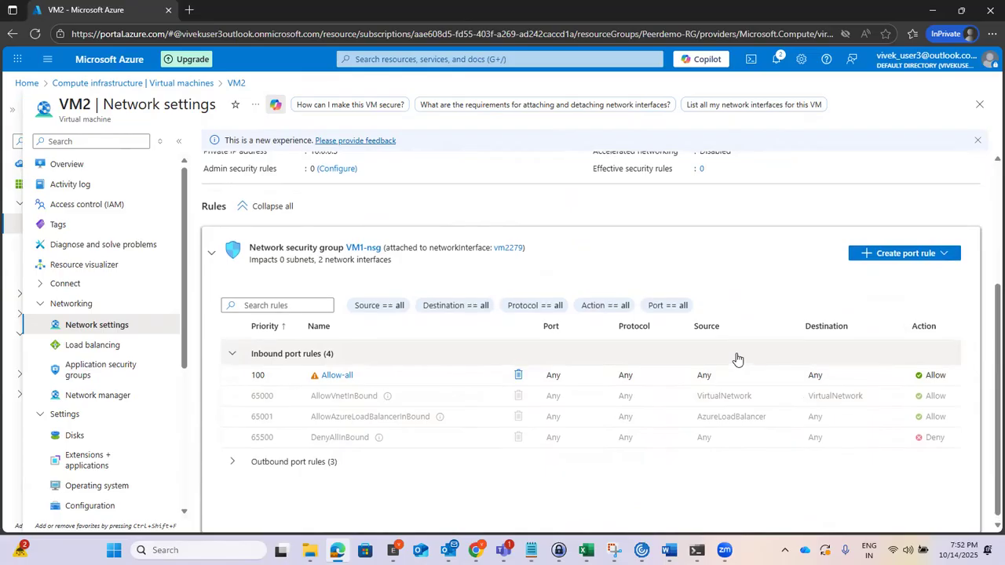
pyautogui.scroll(3, 736, 356)
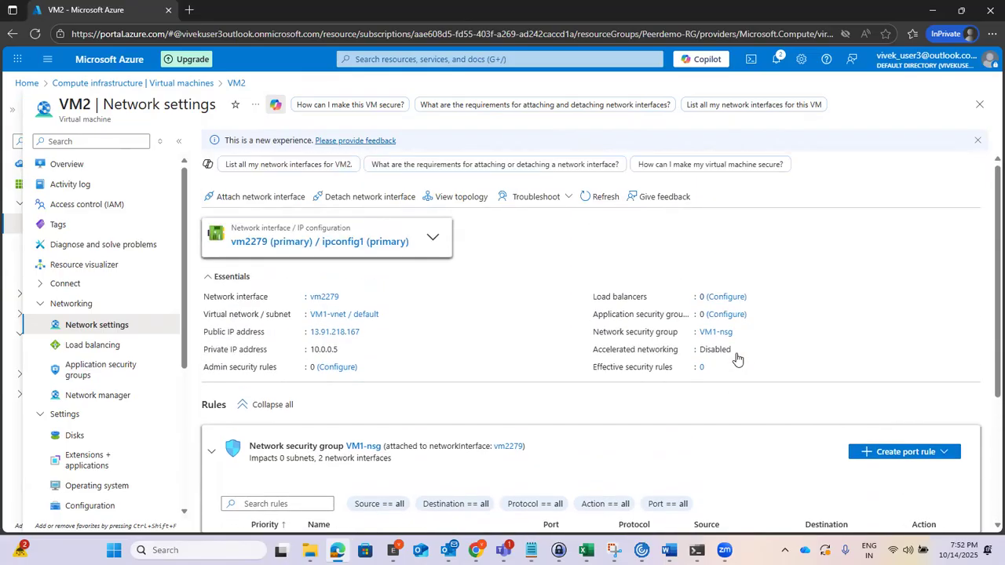
# - Return to the virtual machines list and copy VM2's public IP address
pyautogui.click(498, 59)
pyautogui.click(558, 255)
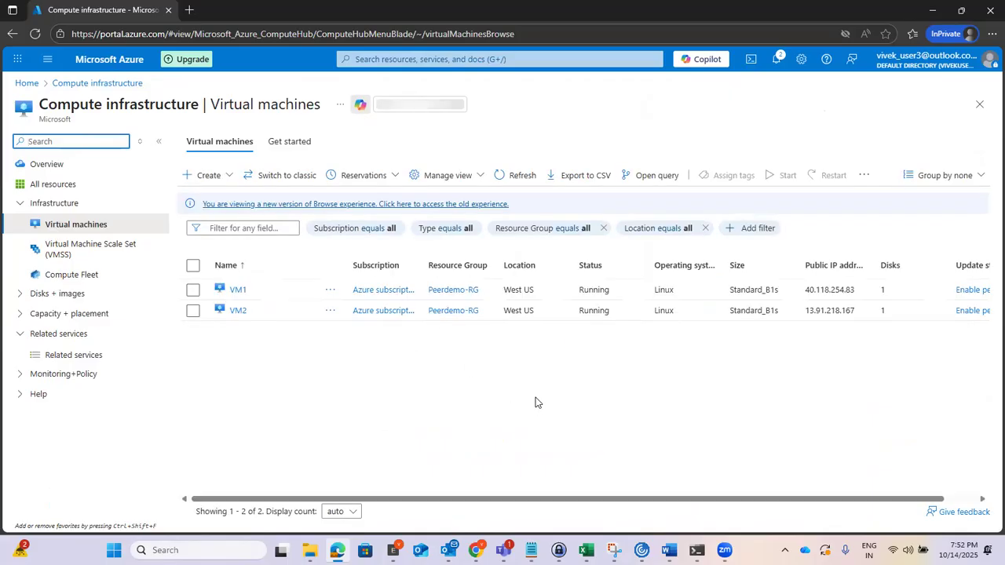
pyautogui.moveTo(857, 311); pyautogui.dragTo(805, 311)
pyautogui.hotkey('ctrl', 'c')
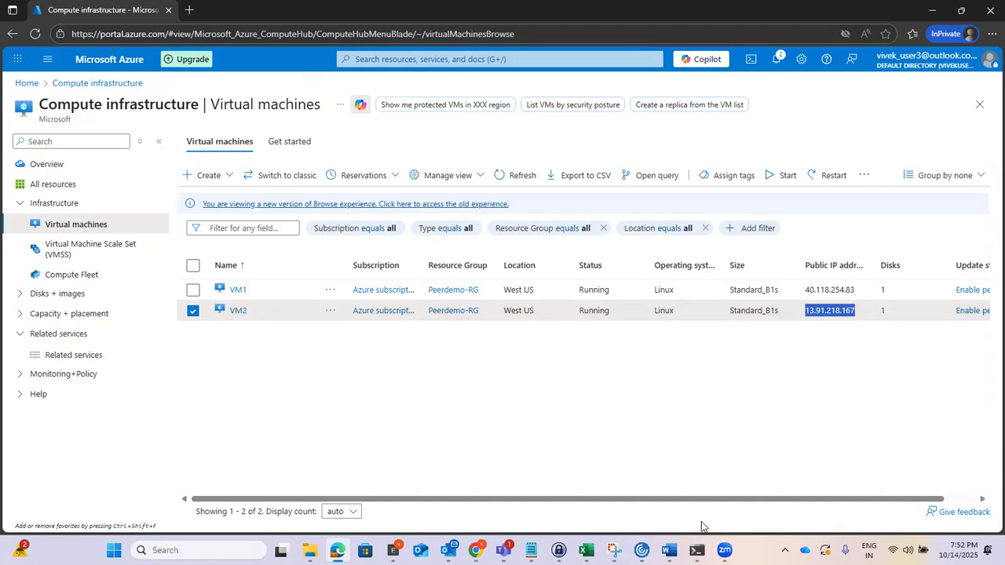
pyautogui.click(697, 550)
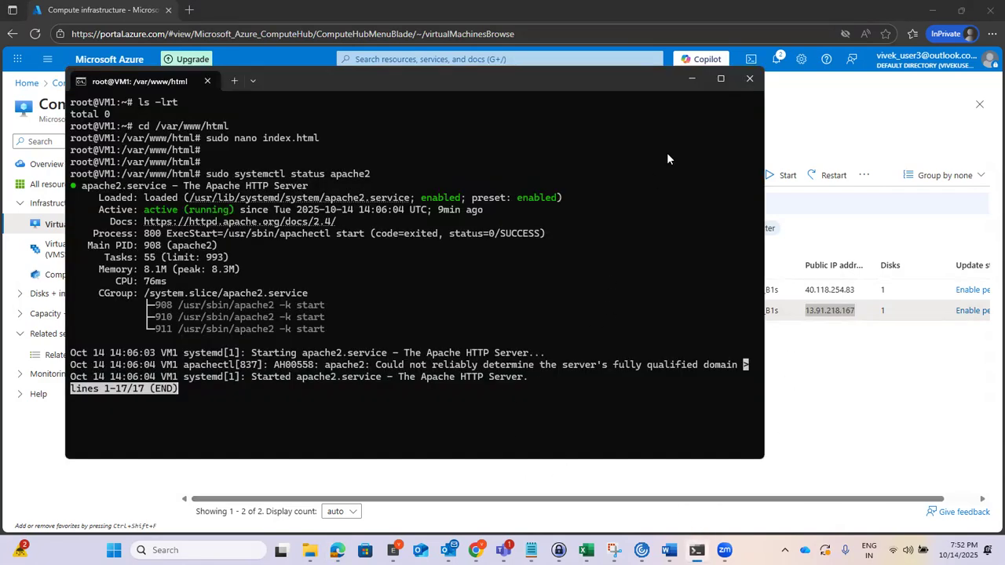
pyautogui.click(689, 79)
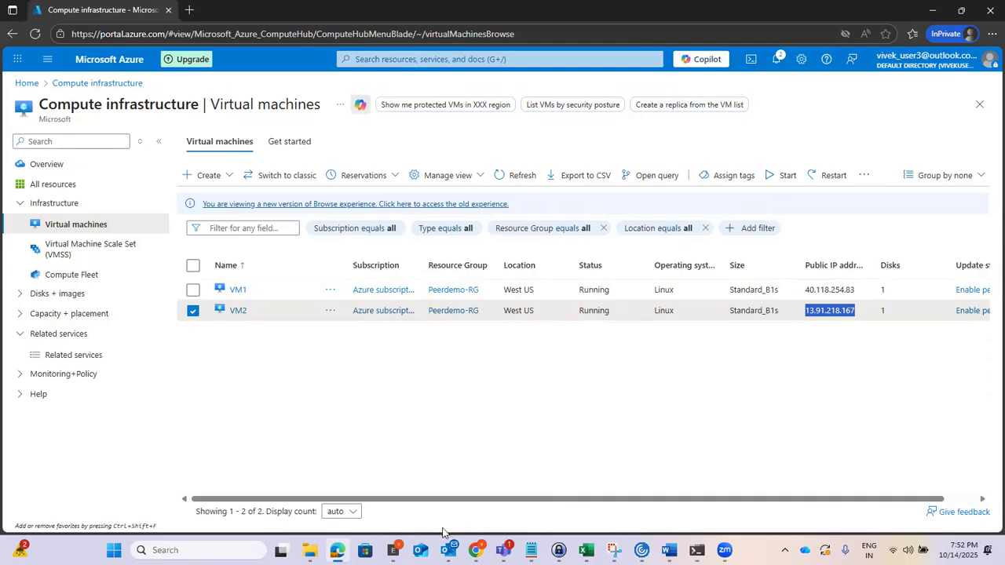
pyautogui.click(201, 550)
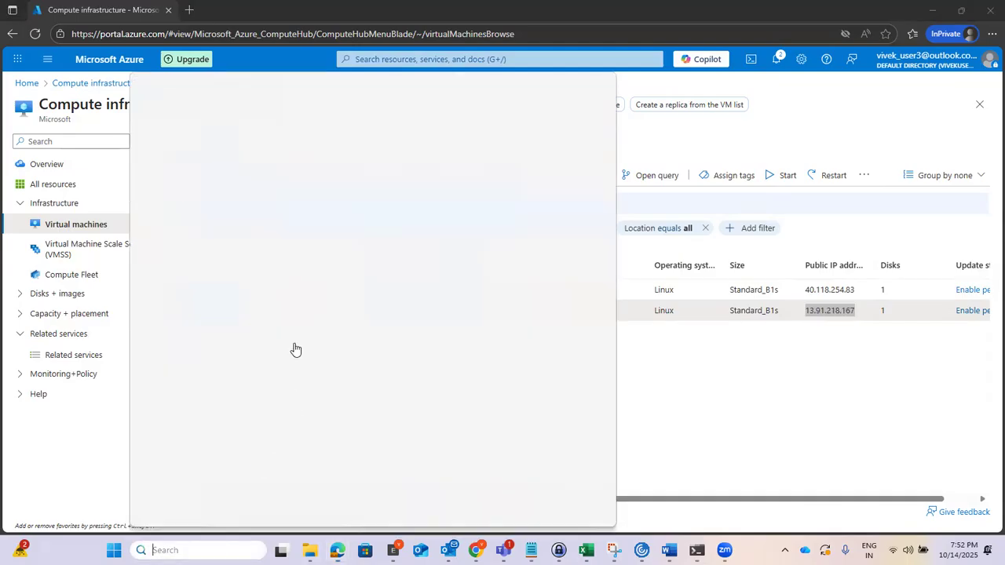
pyautogui.press('Escape')
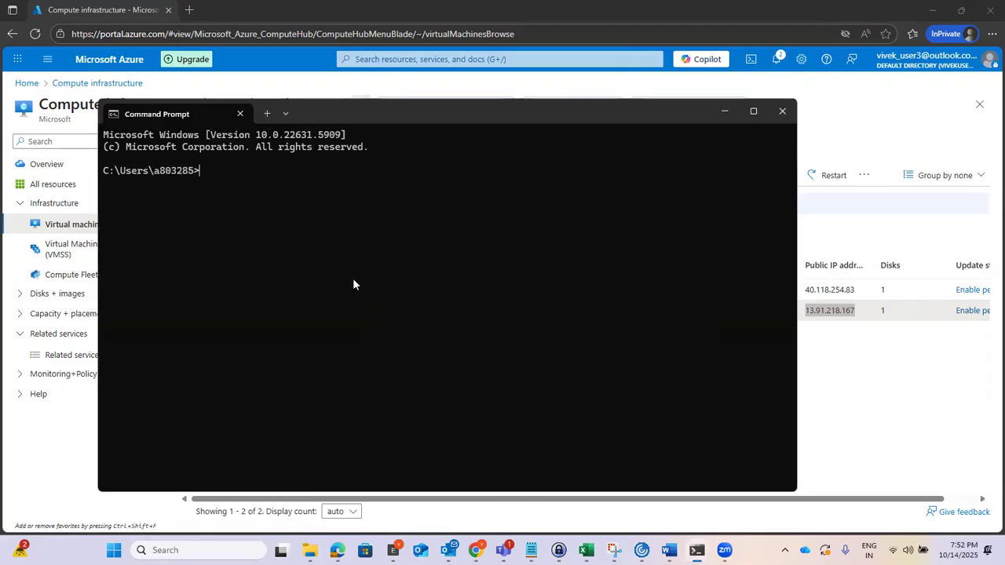
pyautogui.write('userr')
pyautogui.press('Home')
pyautogui.write('ssh')
pyautogui.press('End')
pyautogui.write('@')
pyautogui.hotkey('ctrl', 'v')
pyautogui.press('Return')
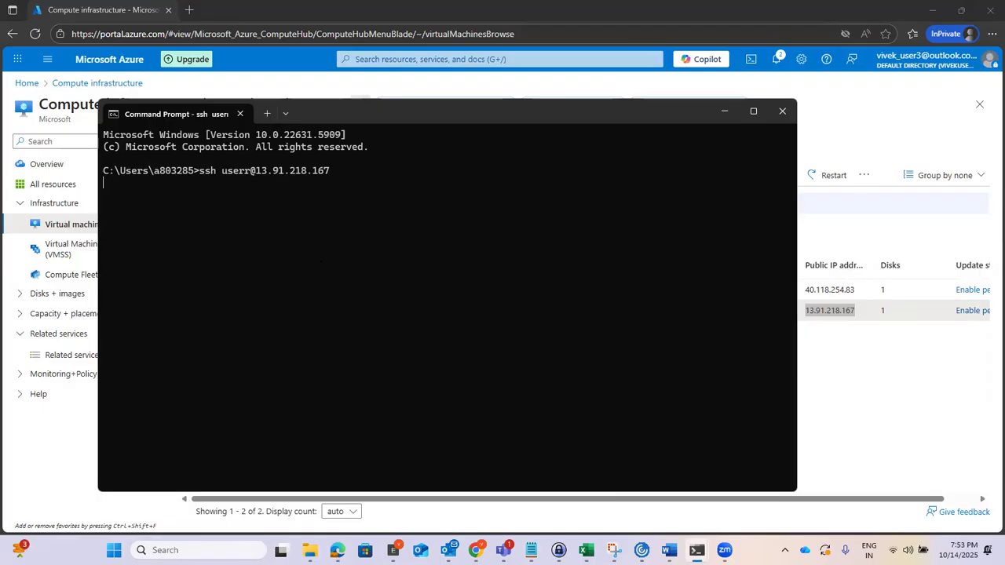
# - Accept the host's authenticity with yes and enter the account password to log in to VM2
pyautogui.write('yes')
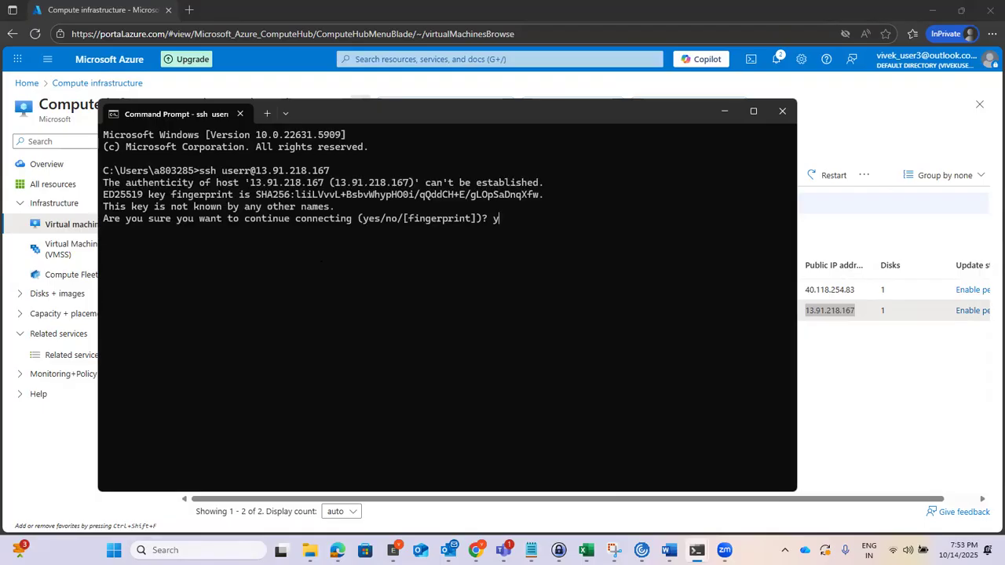
pyautogui.press('Return')
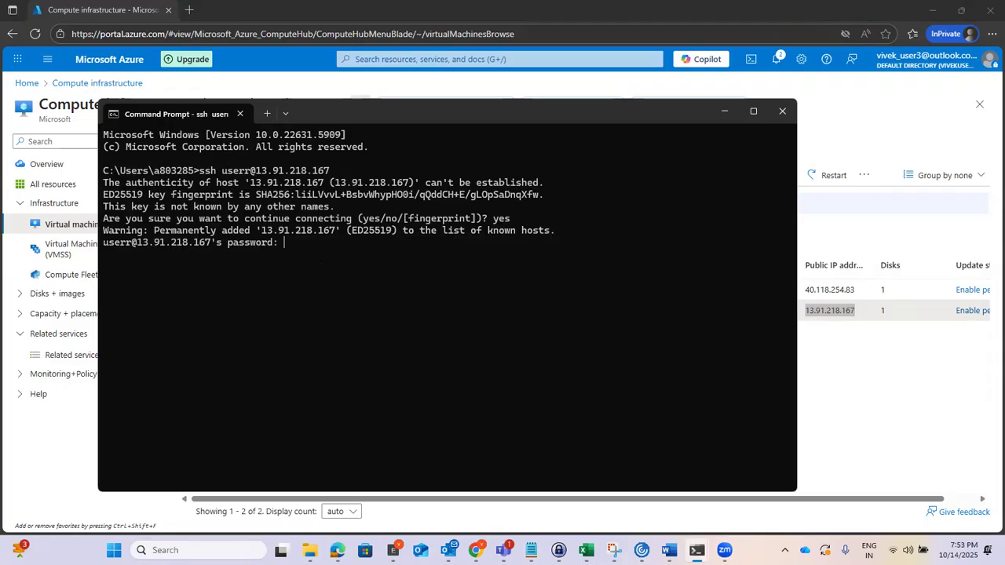
pyautogui.press('Return')
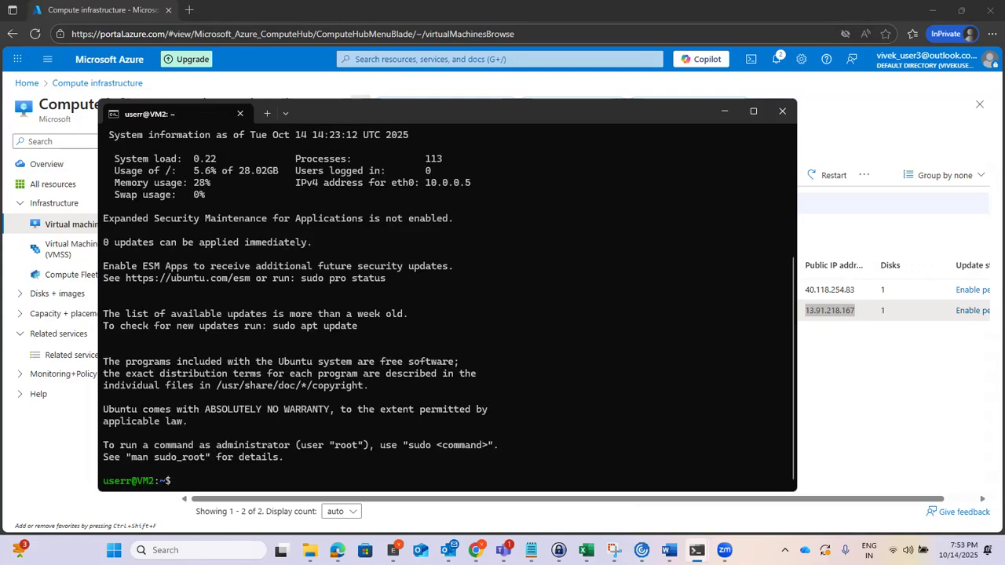
# - Switch to the root account with sudo su - root and refresh the package lists with sudo apt update
pyautogui.write('sudo su - root')
pyautogui.press('Return')
pyautogui.write('sudp')
pyautogui.press('BackSpace')
pyautogui.press('BackSpace')
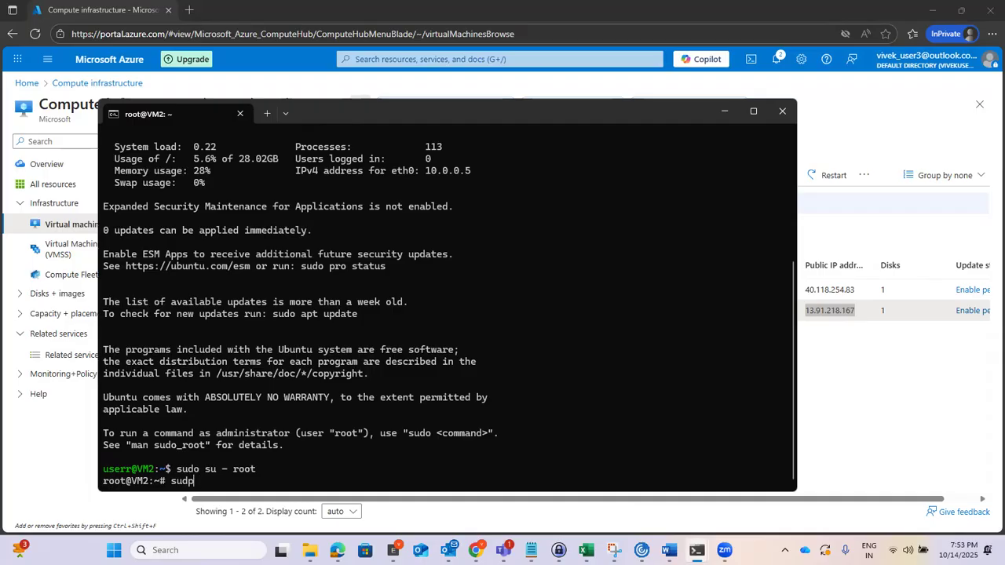
pyautogui.write('o apt update')
pyautogui.press('Return')
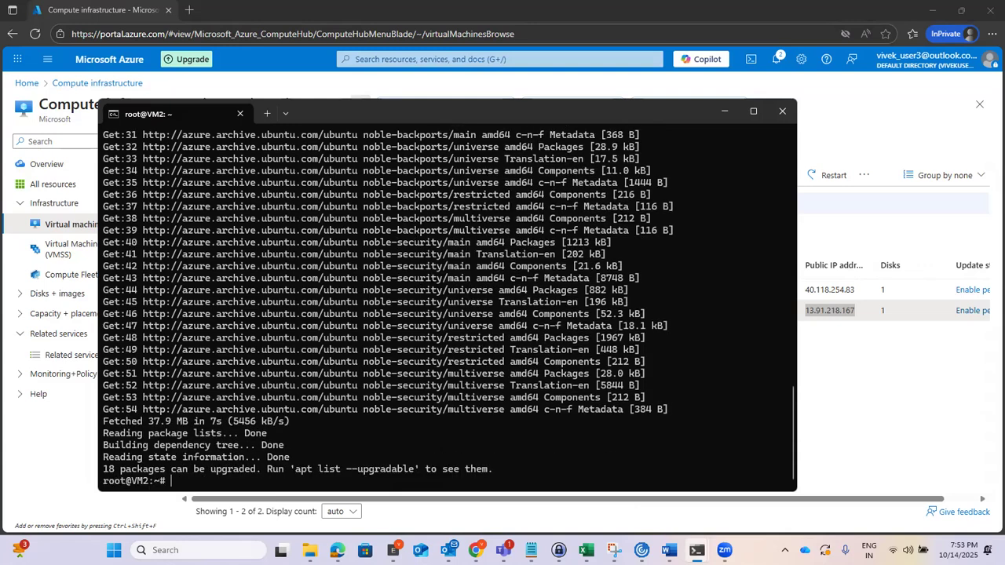
# - Try to install Apache with the command sudo install apache2
pyautogui.write('sudo install apache2')
pyautogui.press('Return')
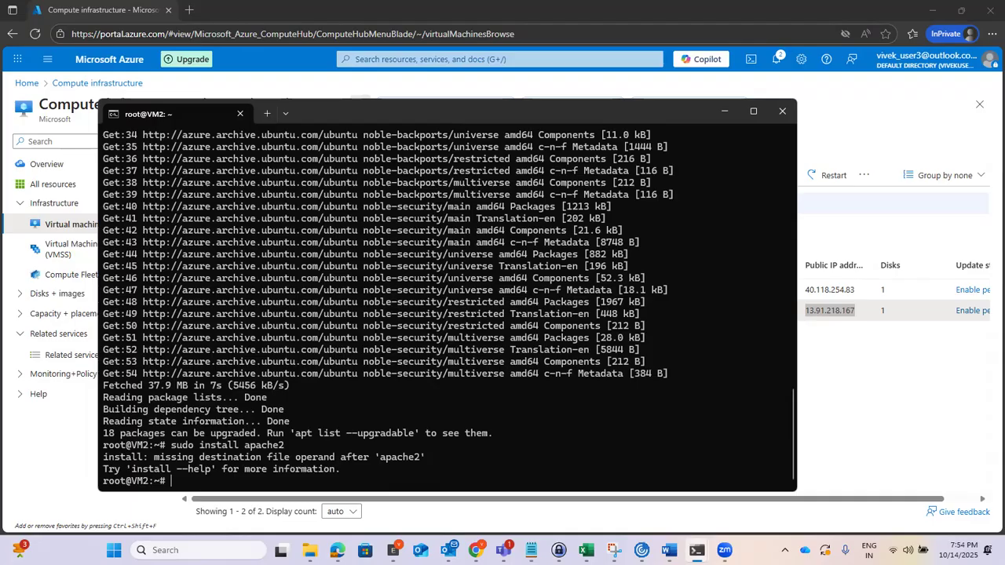
# - List the packages that can be upgraded with sudo apt list --upgradable
pyautogui.write('sudo apt list --upgrad')
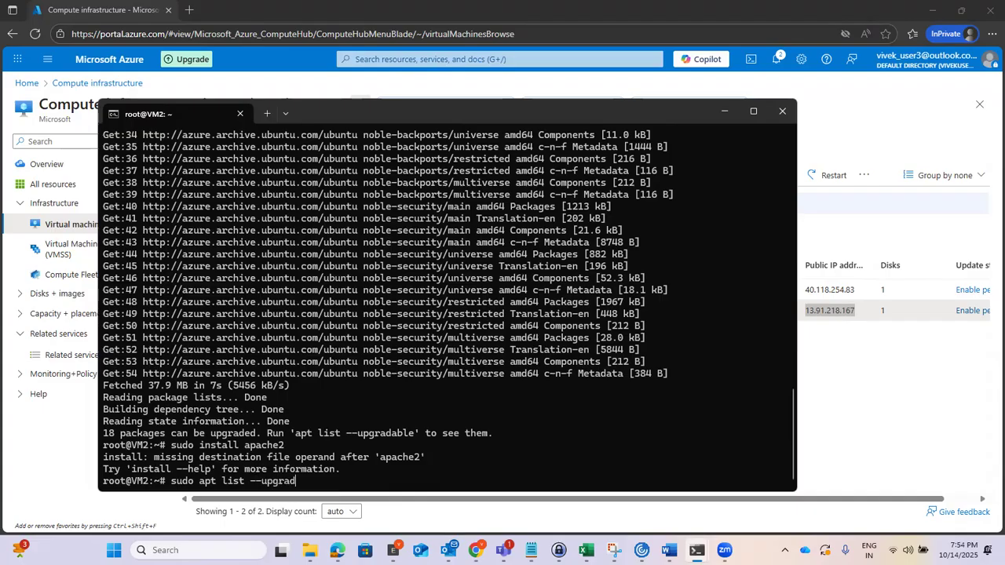
pyautogui.write('able')
pyautogui.press('Return')
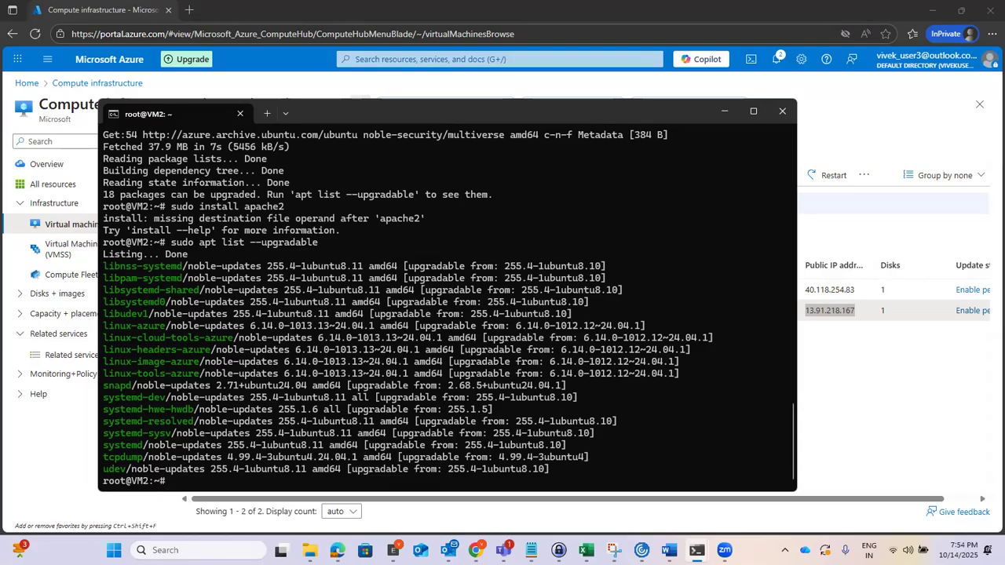
# - Install the Apache web server with sudo apt install apache2 and accept the installation with y
pyautogui.write('sudo apt install')
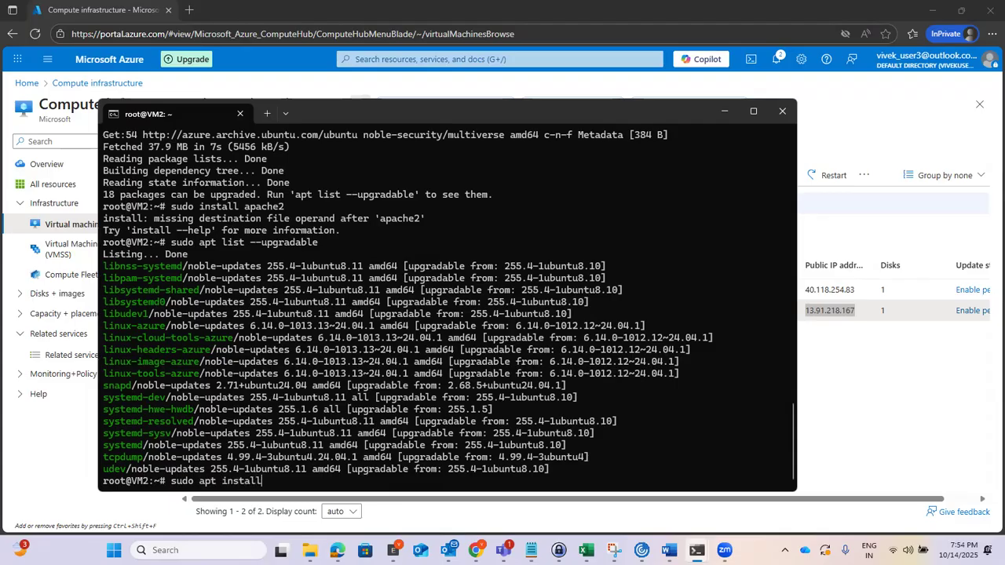
pyautogui.write(' apache2')
pyautogui.press('Return')
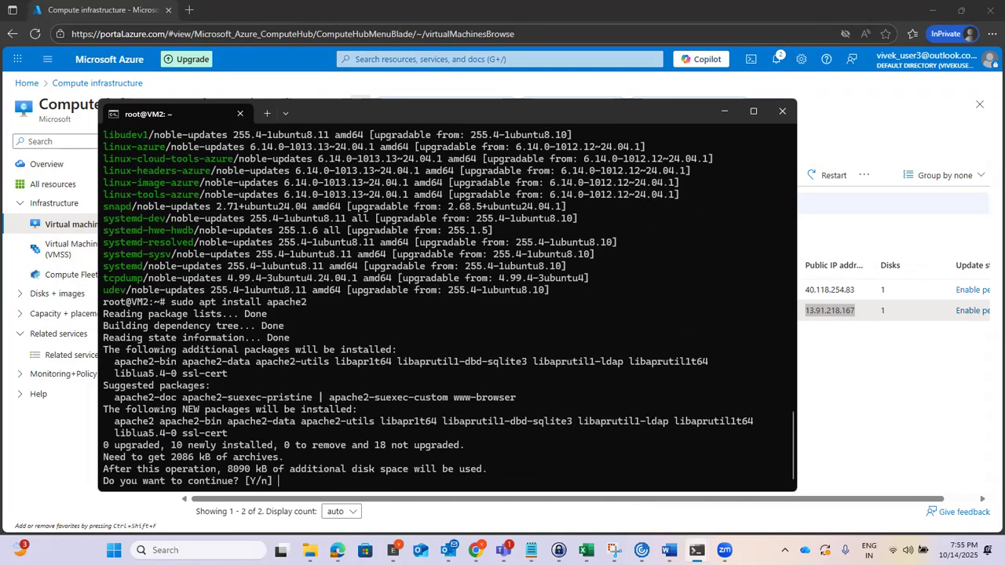
pyautogui.write('y')
pyautogui.press('Return')
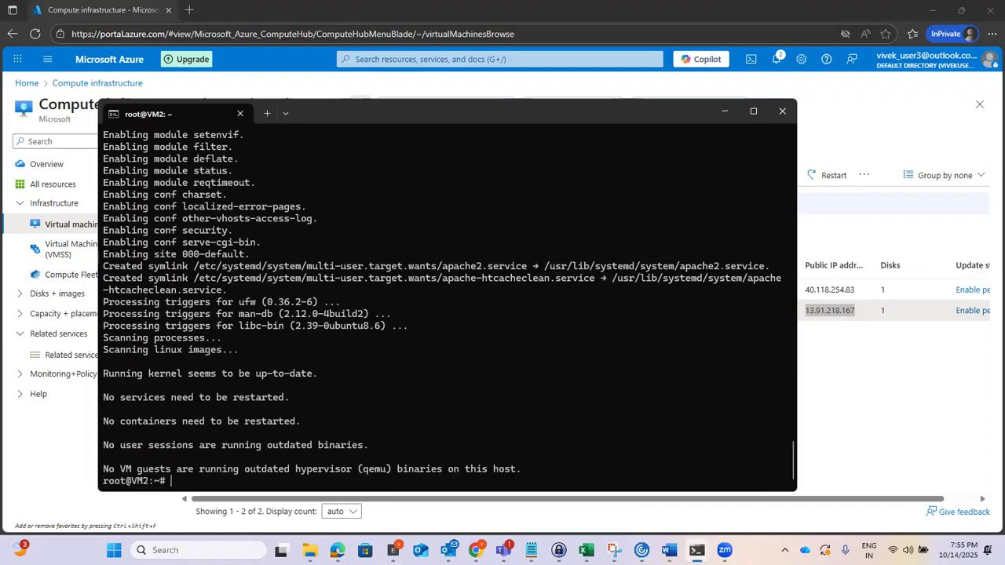
# - Open the web server's default page for editing with sudo nano /var/www/html/index.html
pyautogui.write('sudo nano /var/www/heml')
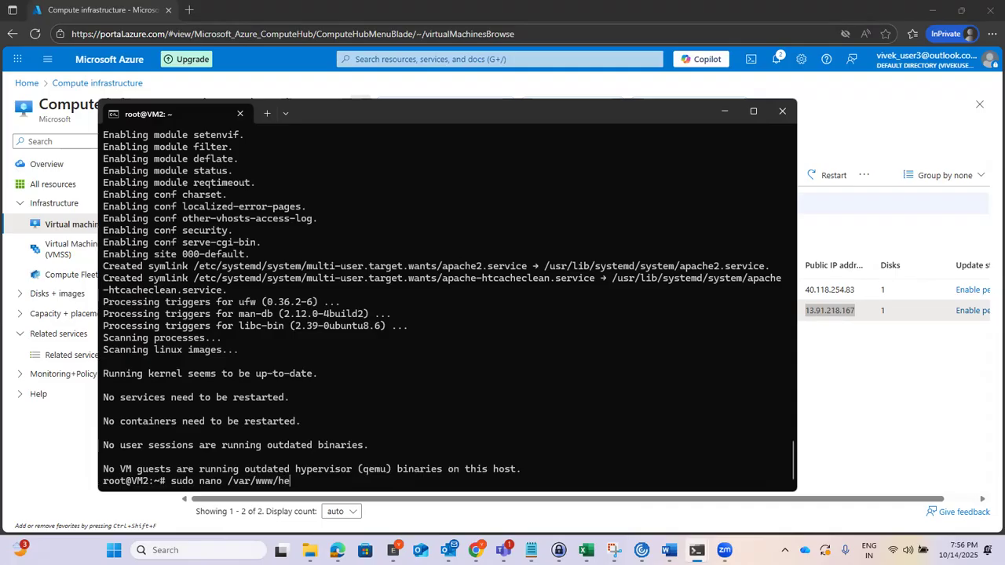
pyautogui.press('BackSpace')
pyautogui.press('BackSpace')
pyautogui.press('BackSpace')
pyautogui.write('tml/indi')
pyautogui.press('BackSpace')
pyautogui.write('ex.html')
pyautogui.press('Return')
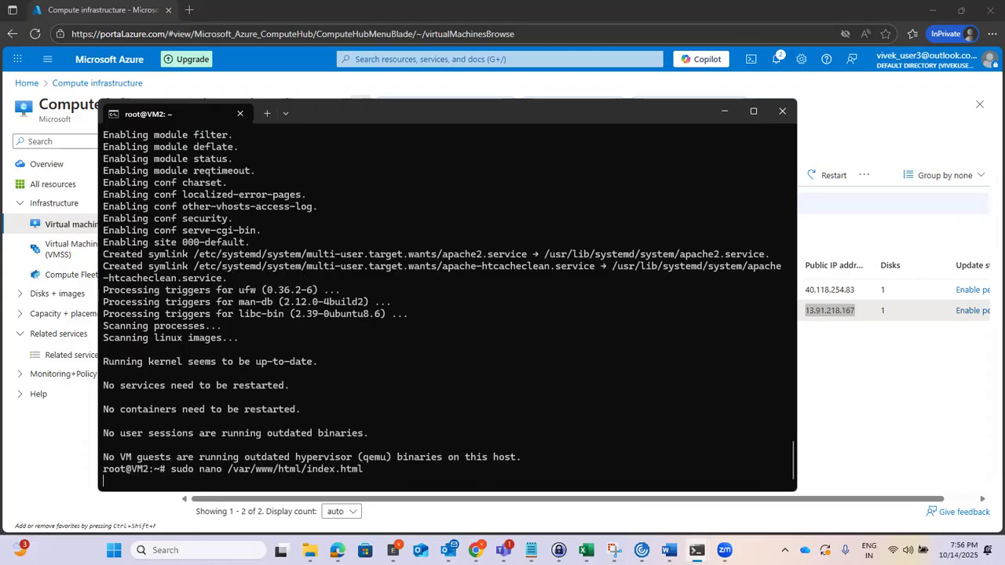
# - Insert the heading line <h1> VM2 </h1> directly below the opening head tag in index.html
pyautogui.press('Down')
pyautogui.press('Down')
pyautogui.press('Down')
pyautogui.press('Down')
pyautogui.press('Down')
pyautogui.press('Down')
pyautogui.press('Down')
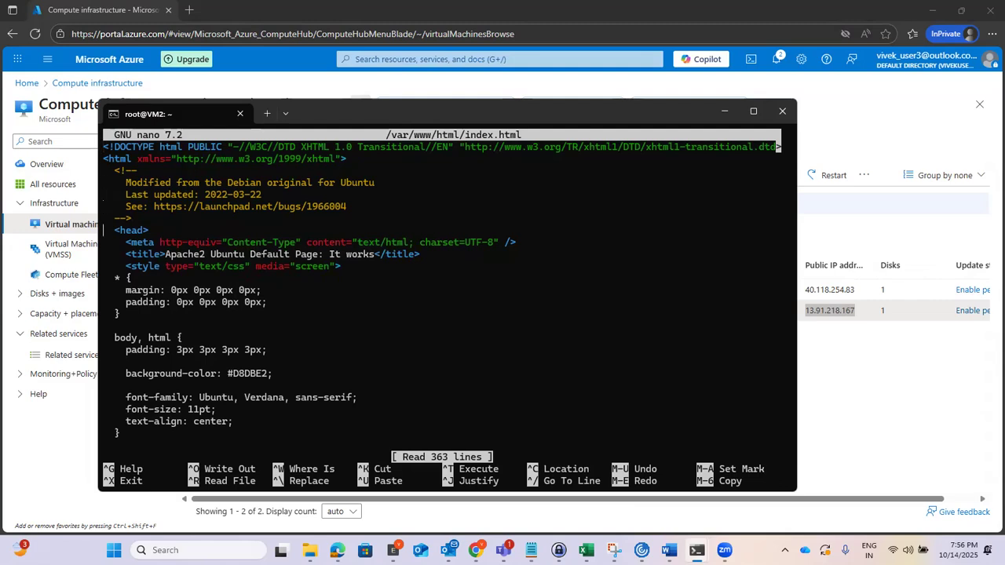
pyautogui.press('Down')
pyautogui.press('Right')
pyautogui.press('Right')
pyautogui.press('Right')
pyautogui.press('Return')
pyautogui.press('Up')
pyautogui.press('Down')
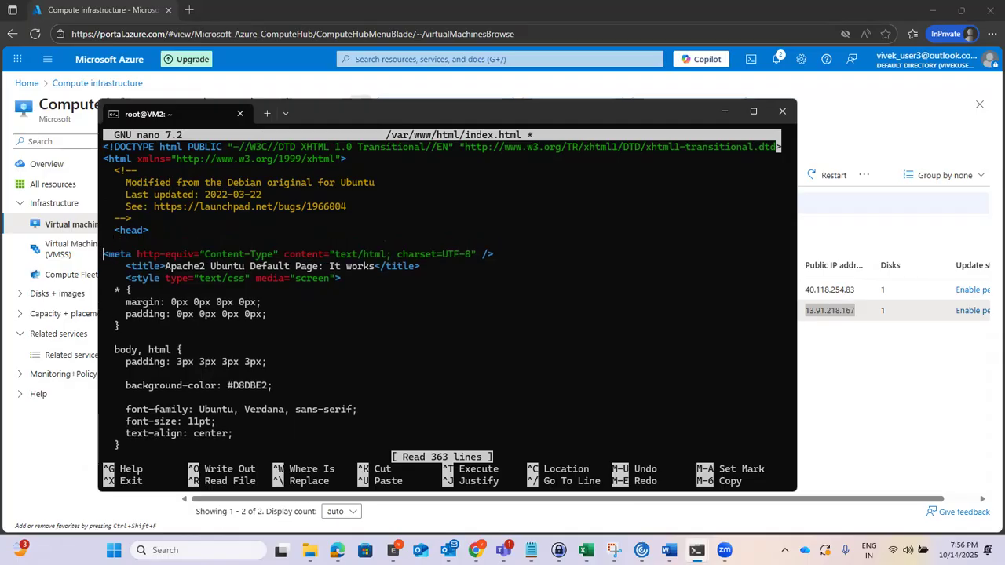
pyautogui.press('Tab')
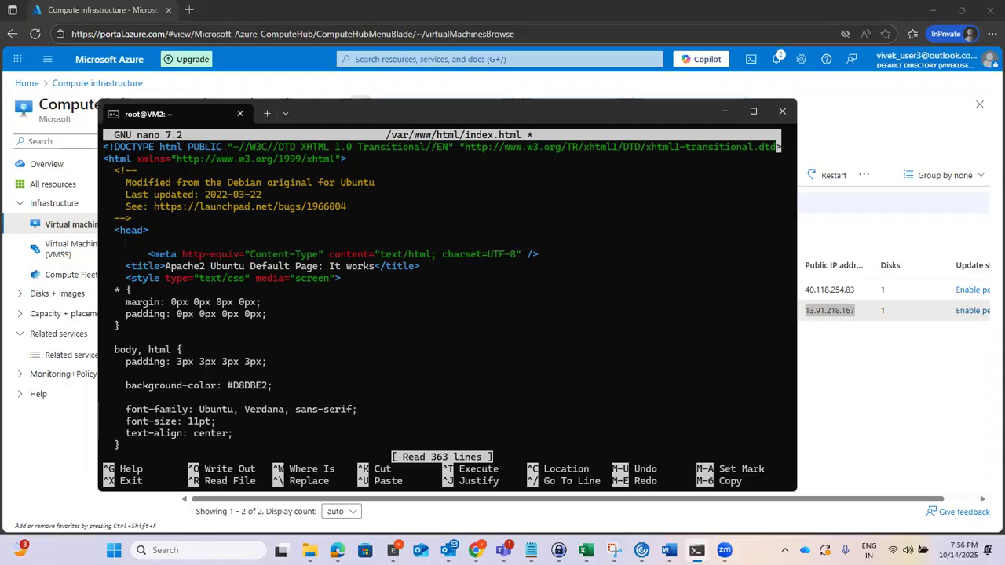
pyautogui.write('<')
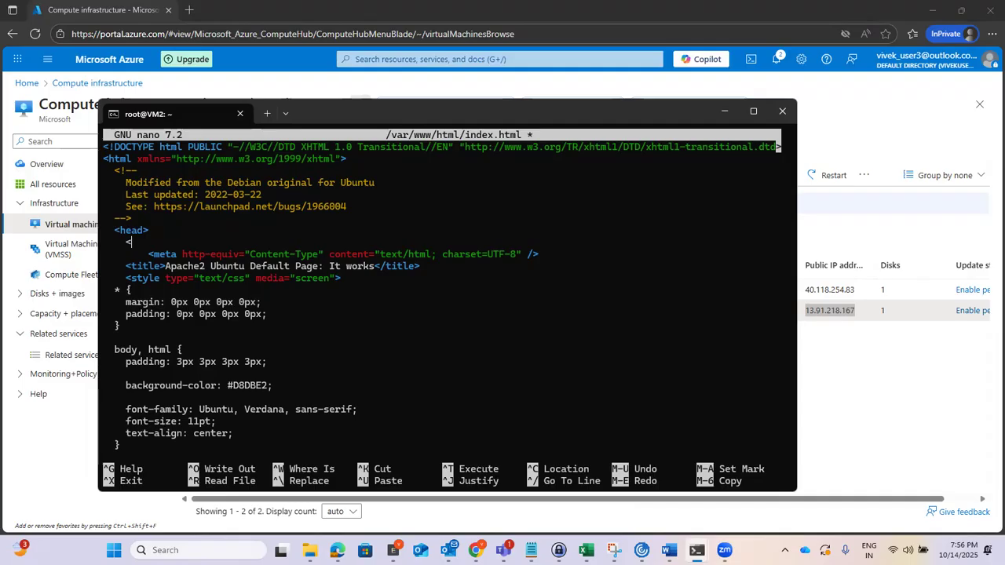
pyautogui.write('h1> VM2 </h1>')
# - Exit nano and save the changes to /var/www/html/index.html
pyautogui.hotkey('ctrl', 'x')
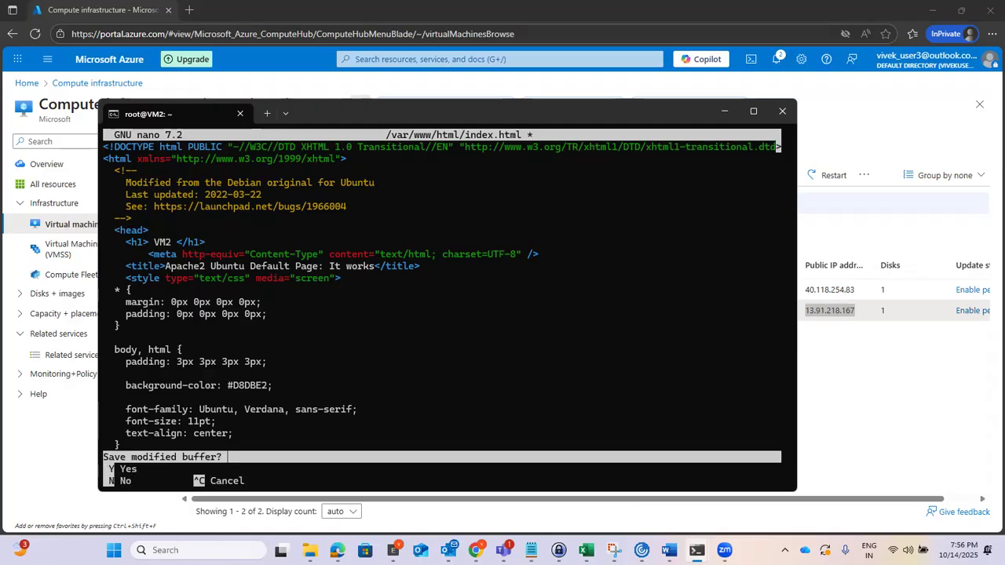
pyautogui.press('y')
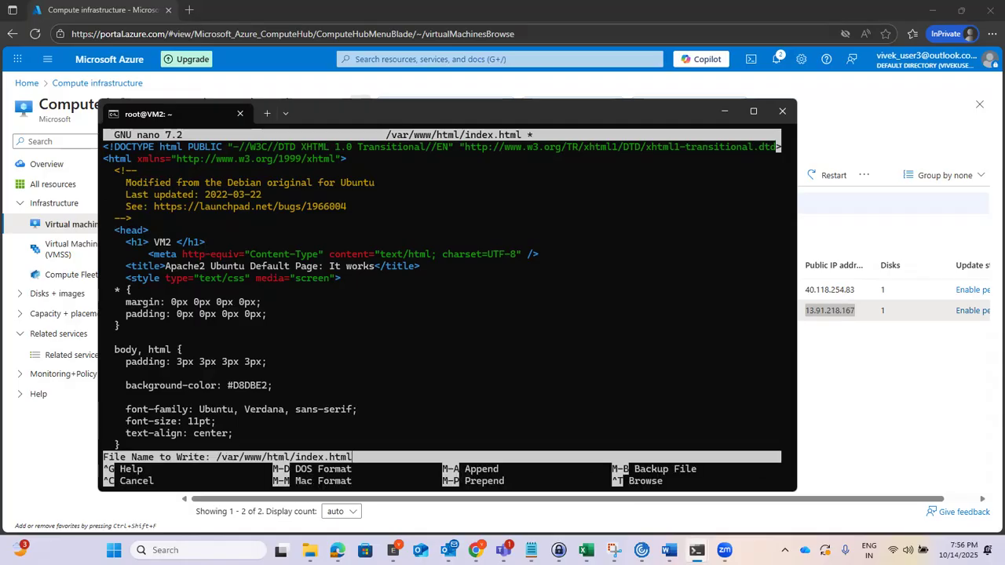
pyautogui.press('Return')
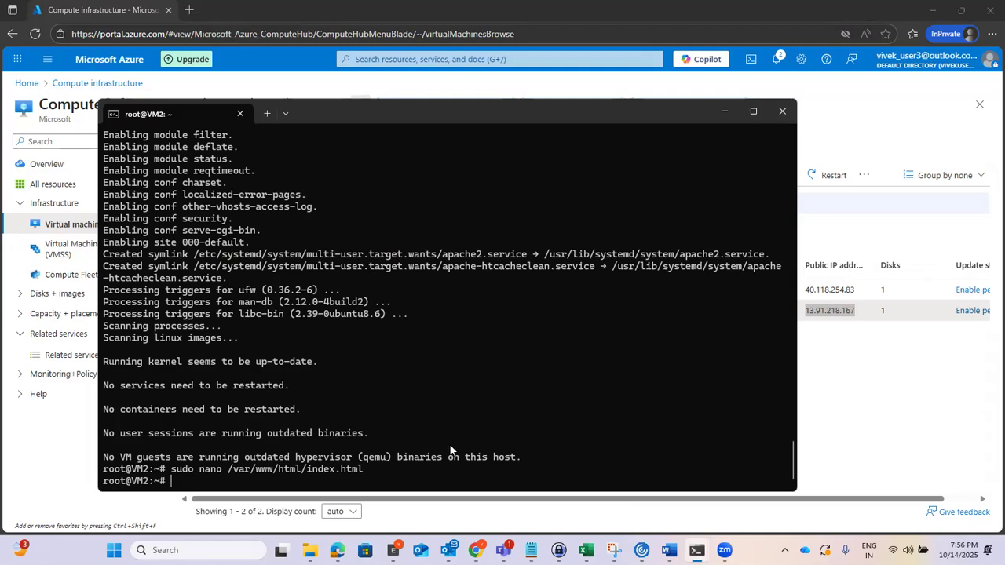
# - Copy VM2's public IP address from the virtual machines list in the Azure portal
pyautogui.moveTo(476, 550)
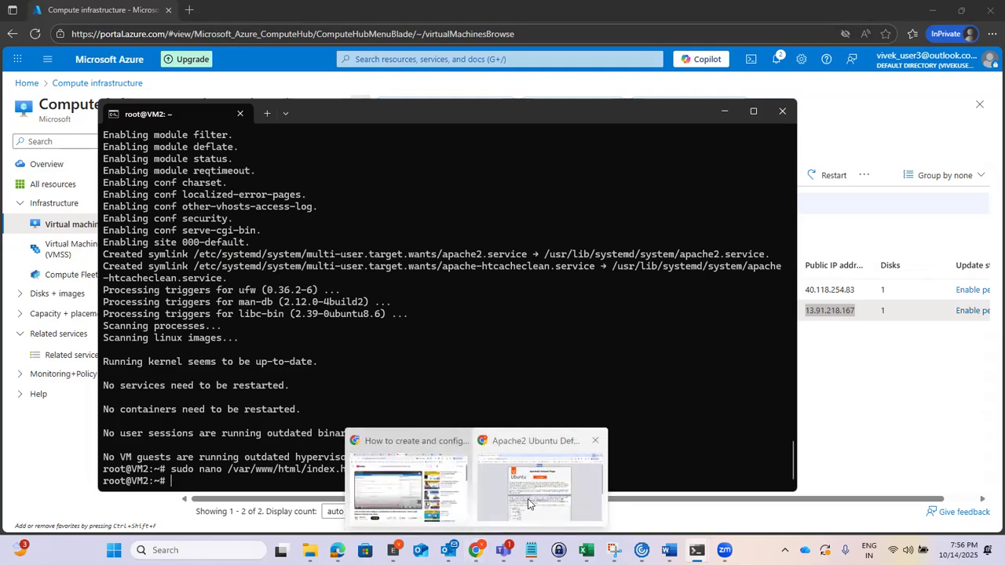
pyautogui.rightClick(829, 312)
pyautogui.click(828, 323)
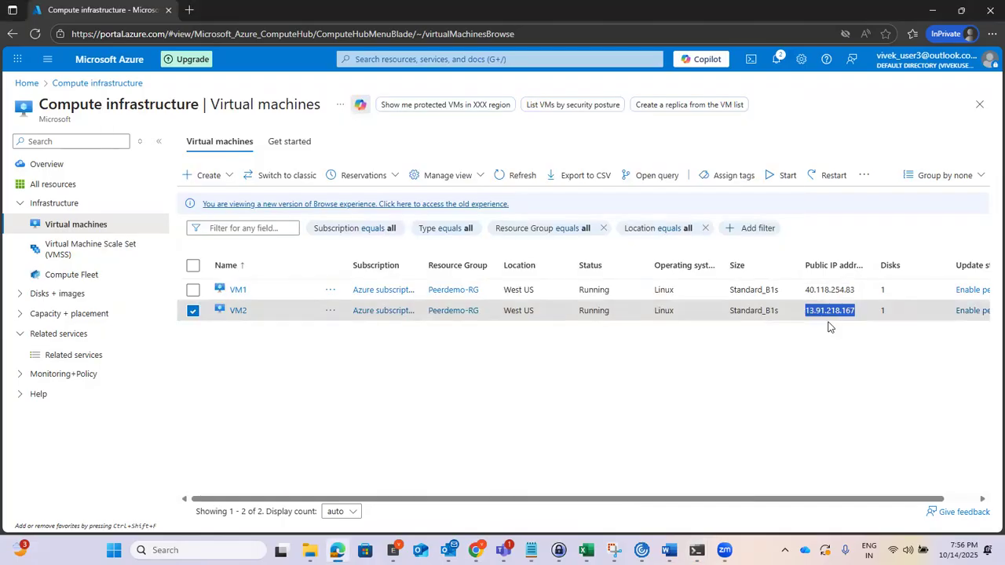
# - Switch to Chrome and load 13.91.218.167/index.html in a new tab
pyautogui.moveTo(476, 549)
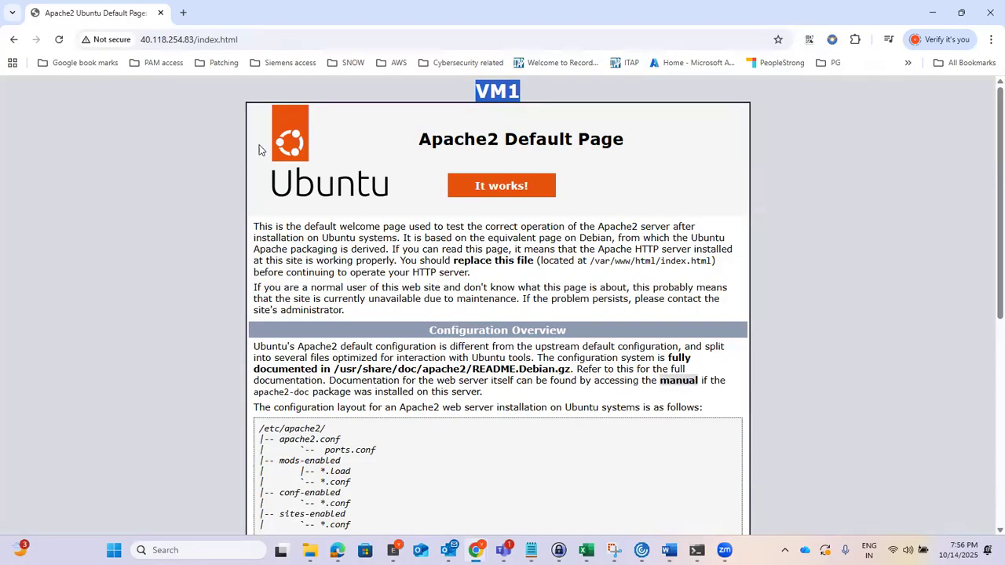
pyautogui.hotkey('ctrl', 't')
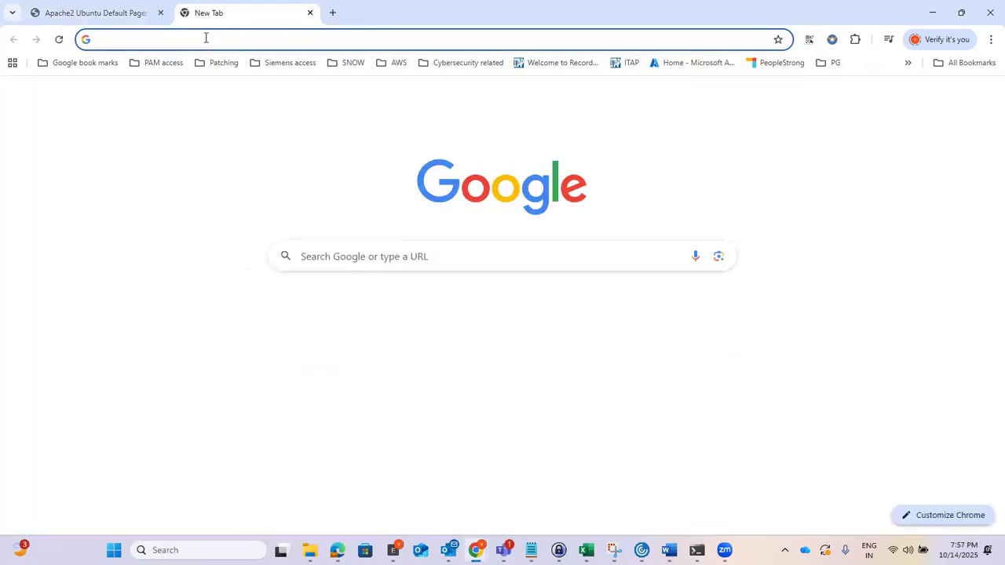
pyautogui.rightClick(205, 41)
pyautogui.click(244, 146)
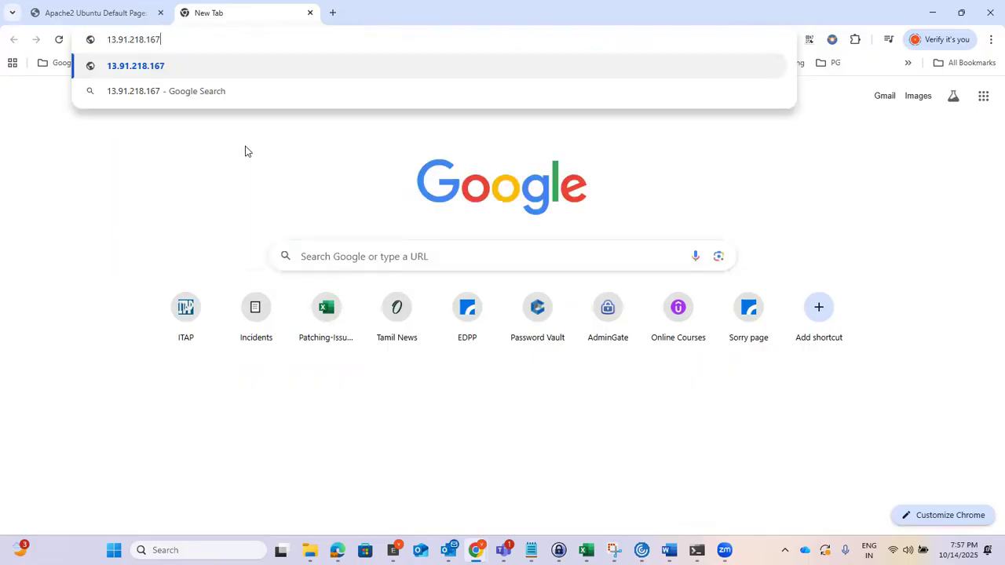
pyautogui.write('/ind')
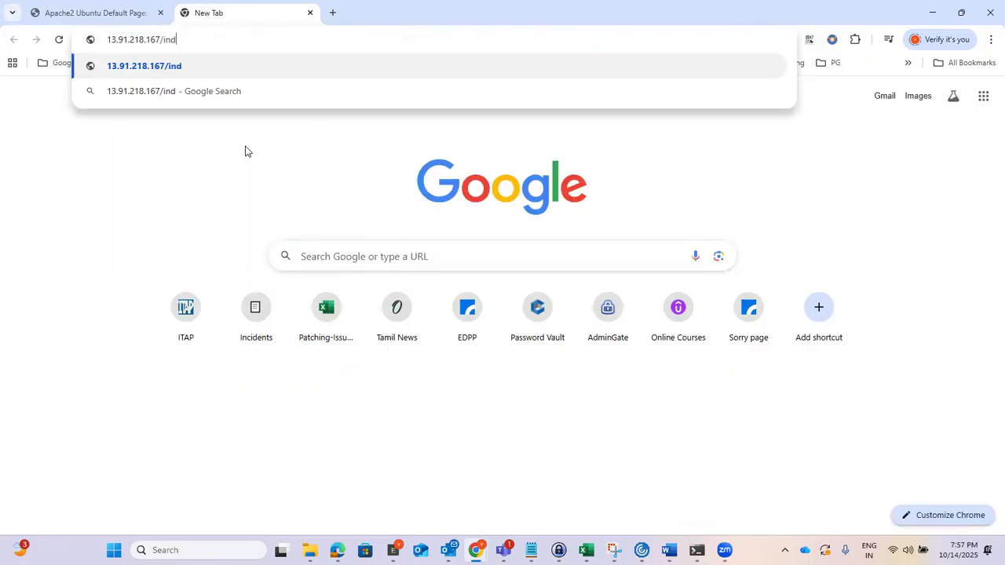
pyautogui.write('ex.html')
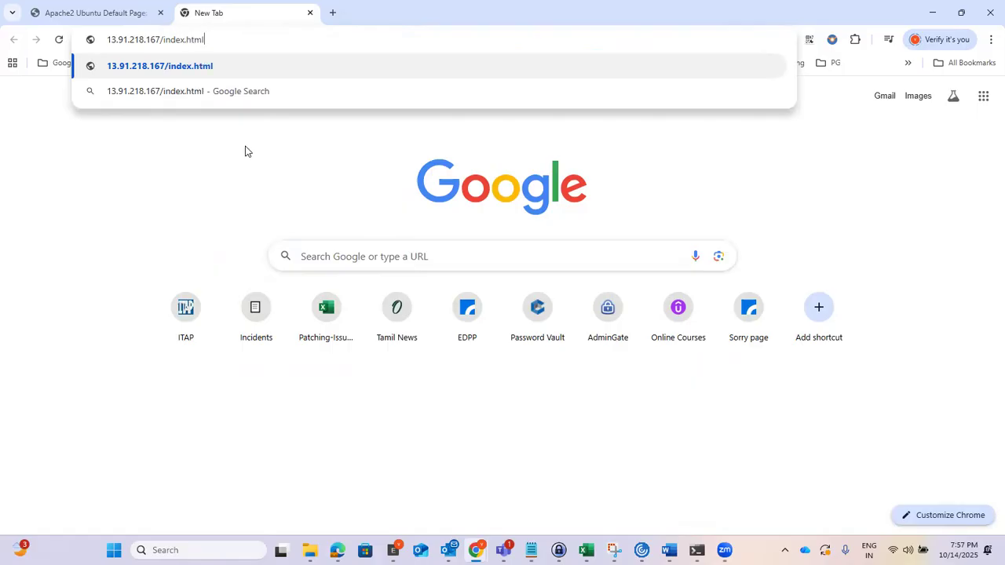
pyautogui.press('Return')
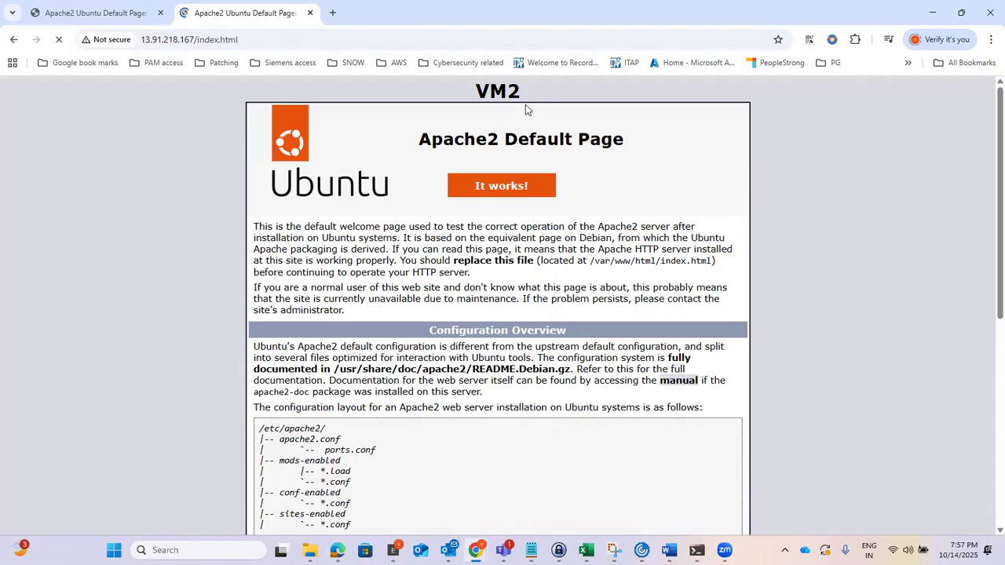
# - Compare the headings of the VM1 and VM2 web pages in their two browser tabs
pyautogui.moveTo(529, 91); pyautogui.dragTo(487, 94)
pyautogui.click(95, 12)
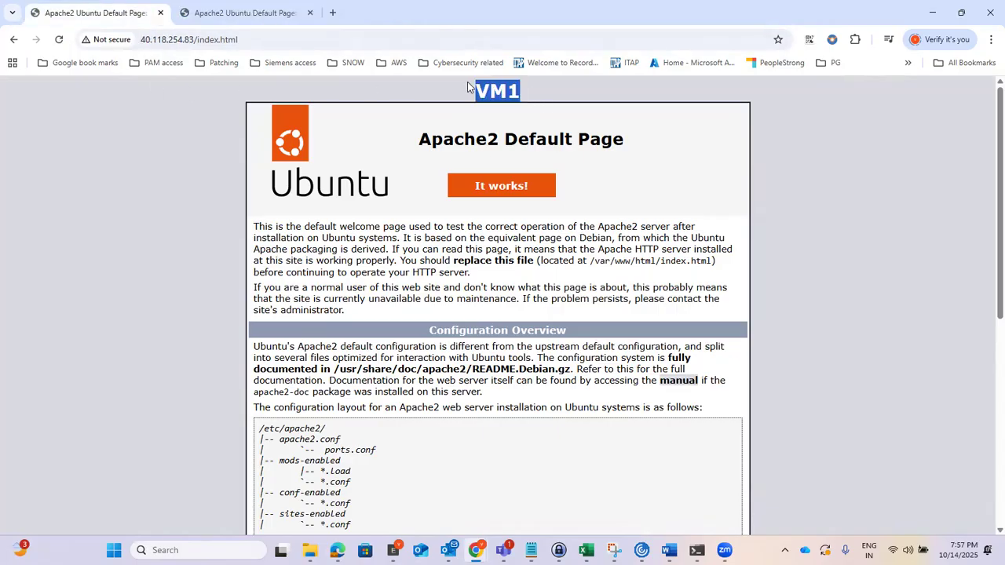
pyautogui.click(244, 11)
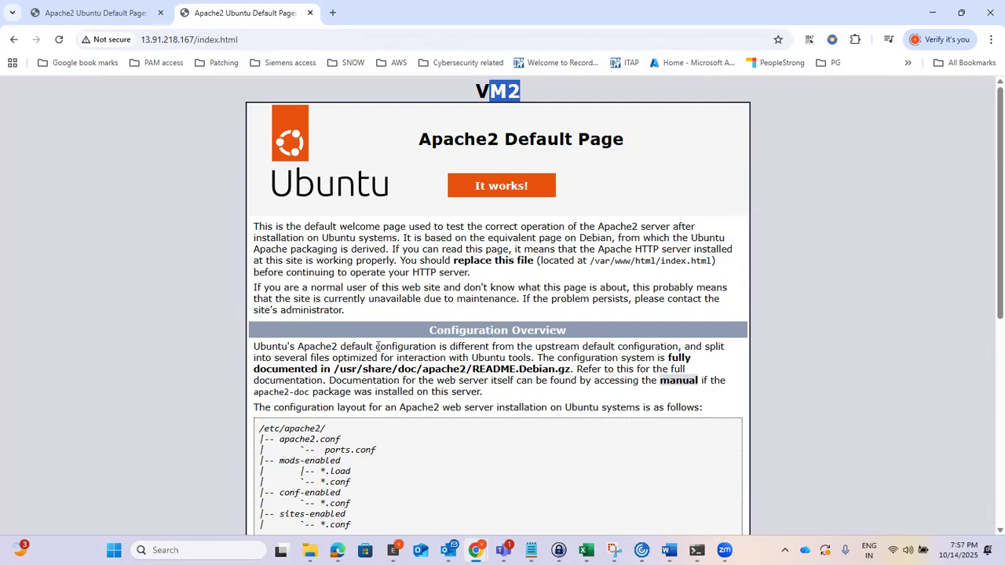
# - Return to the Azure portal in Edge, search for load, open Load balancers and start creating a standard load balancer
pyautogui.click(338, 550)
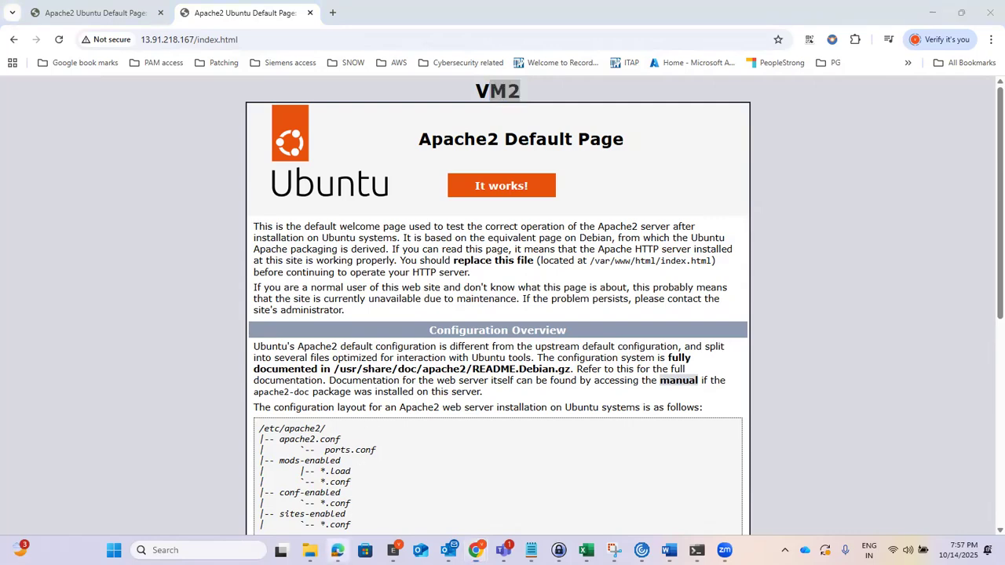
pyautogui.click(359, 429)
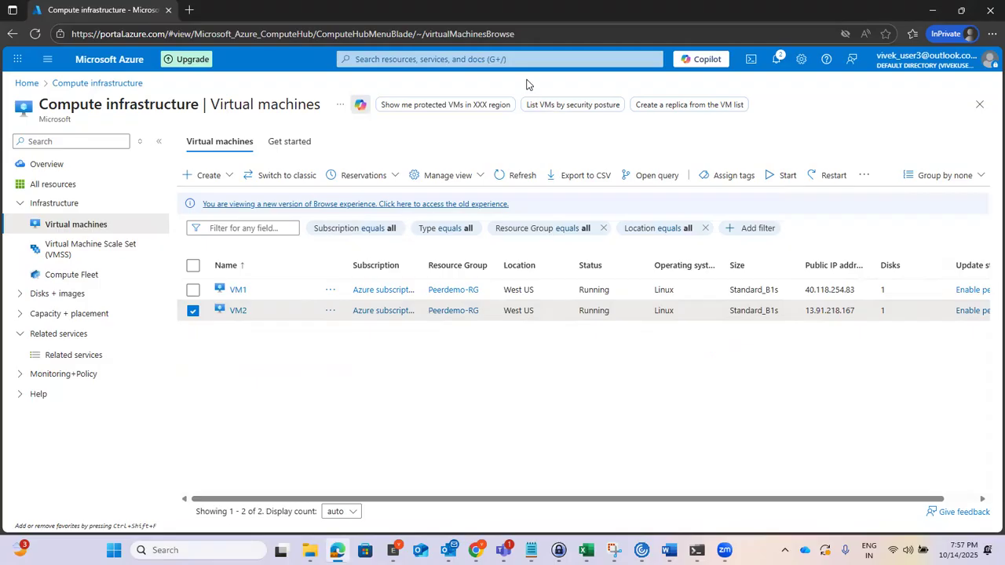
pyautogui.click(485, 58)
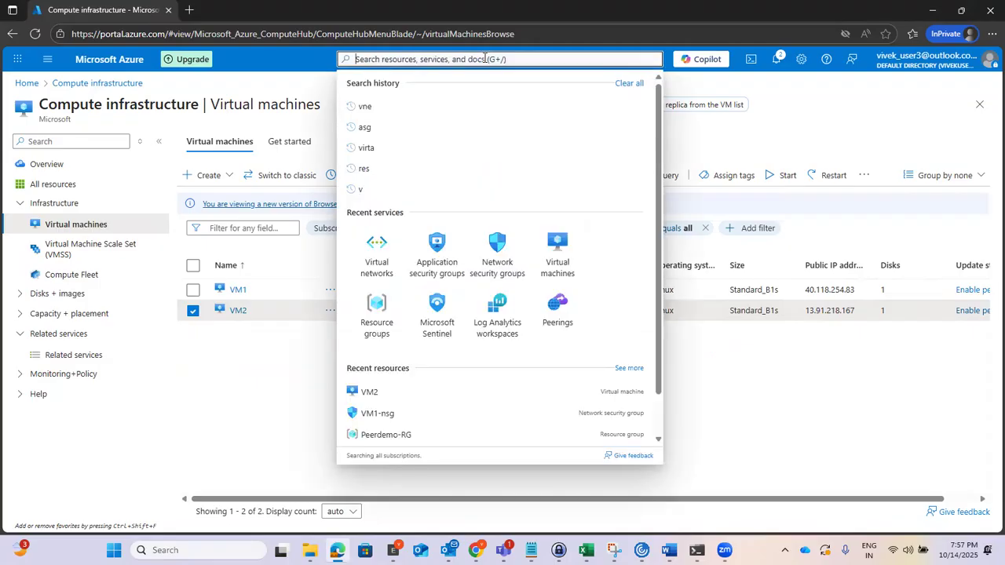
pyautogui.write('load')
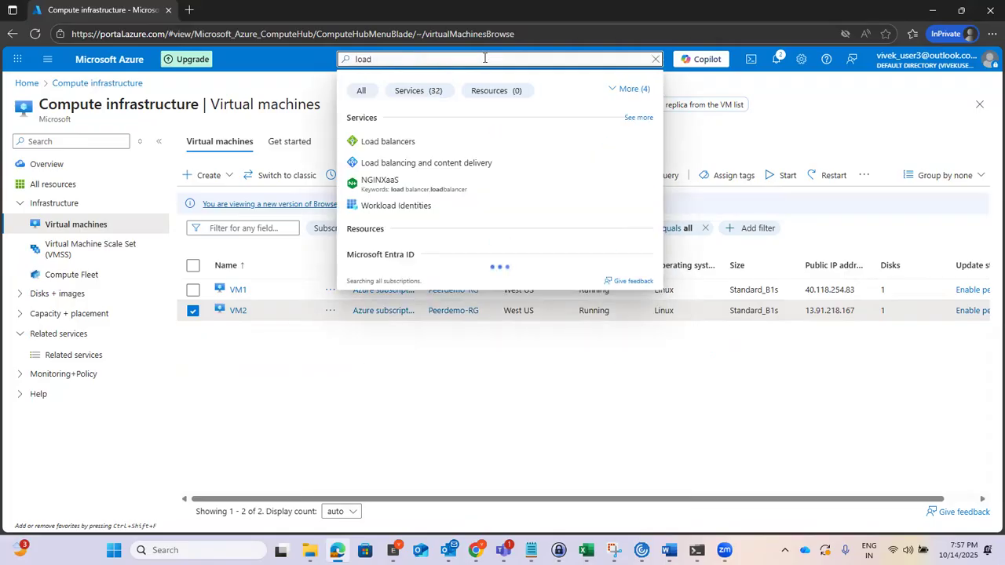
pyautogui.click(393, 143)
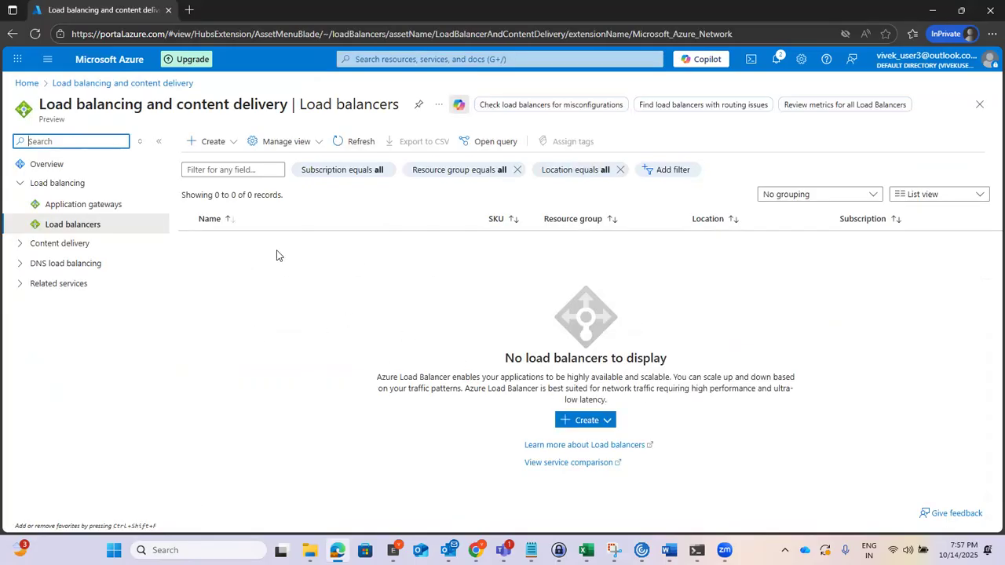
pyautogui.click(232, 144)
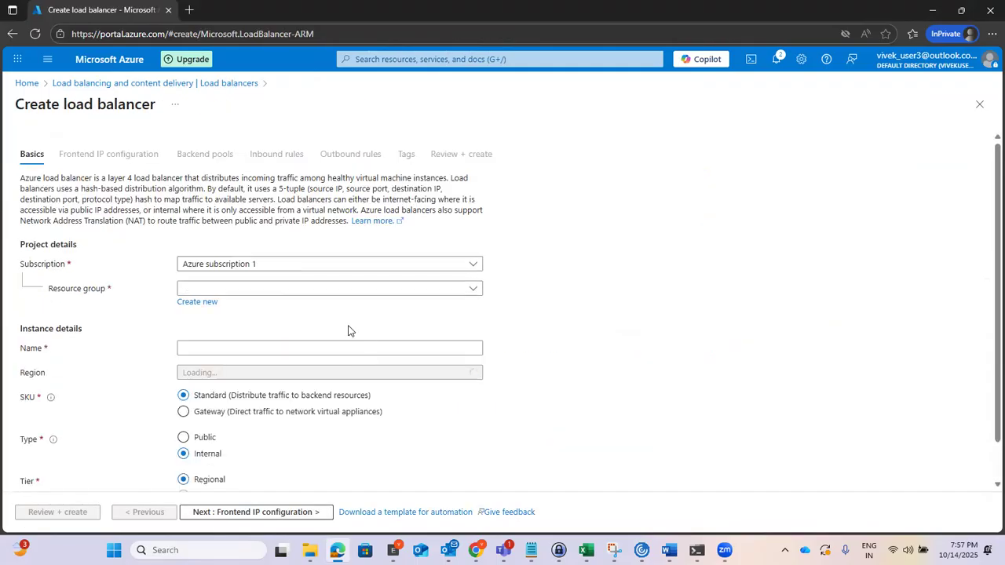
# - Assign the load balancer to the resource group Peerdemo-RG and name it Web-LB
pyautogui.click(254, 289)
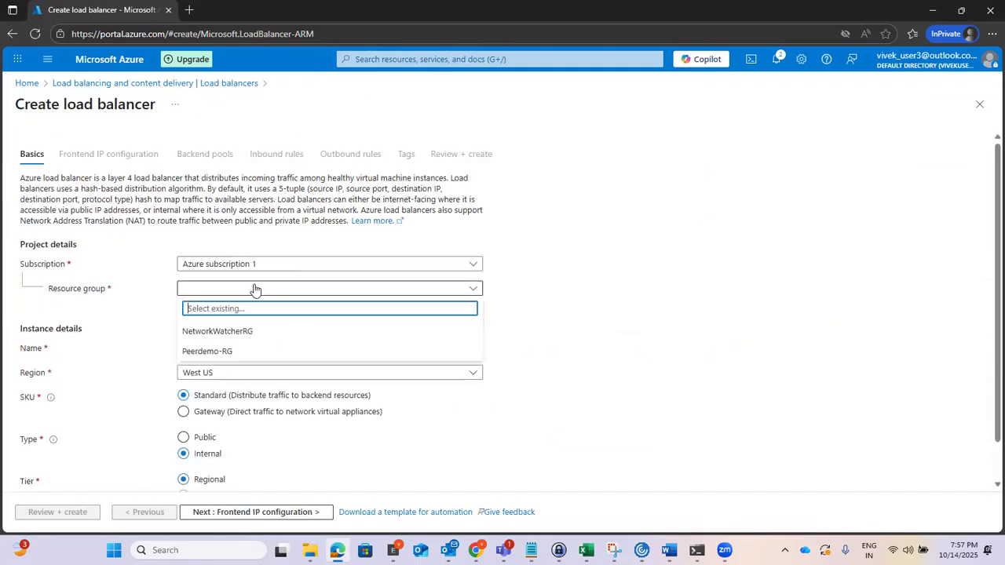
pyautogui.click(243, 351)
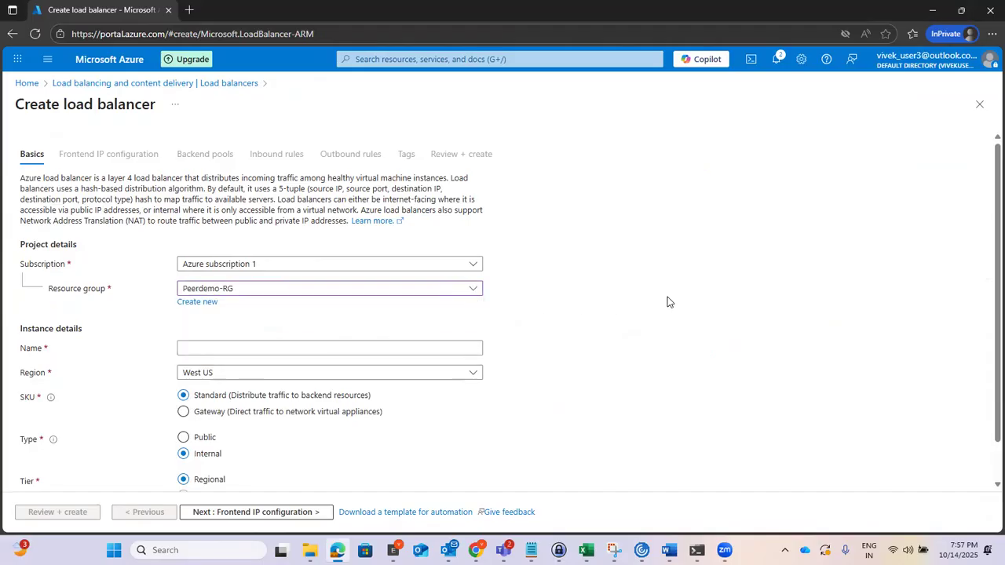
pyautogui.scroll(-1, 666, 298)
pyautogui.click(348, 306)
pyautogui.write('We')
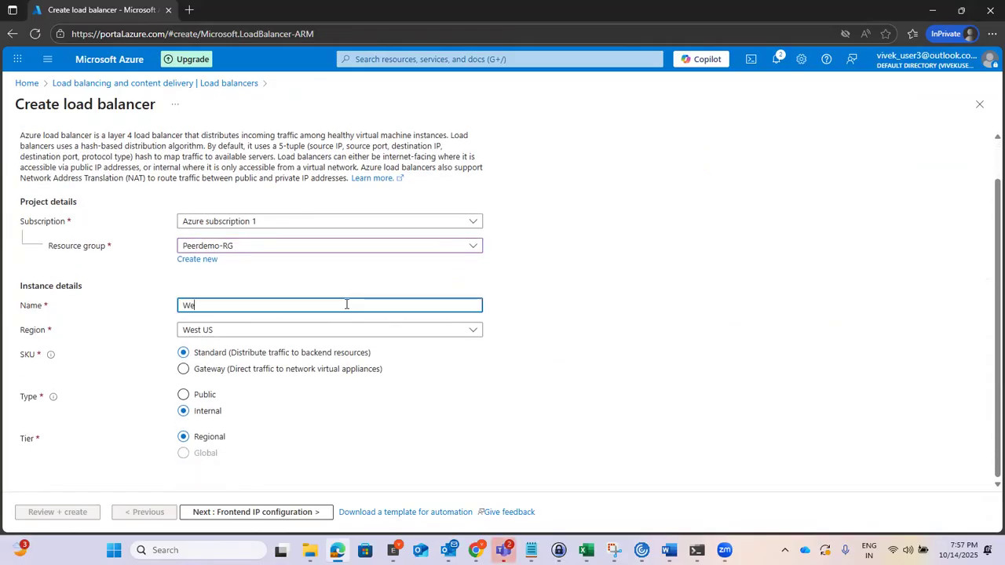
pyautogui.write('b-LB')
# - Set the load balancer's region to West US and its type to Public, and proceed to the frontend IP configuration
pyautogui.click(238, 333)
pyautogui.click(240, 253)
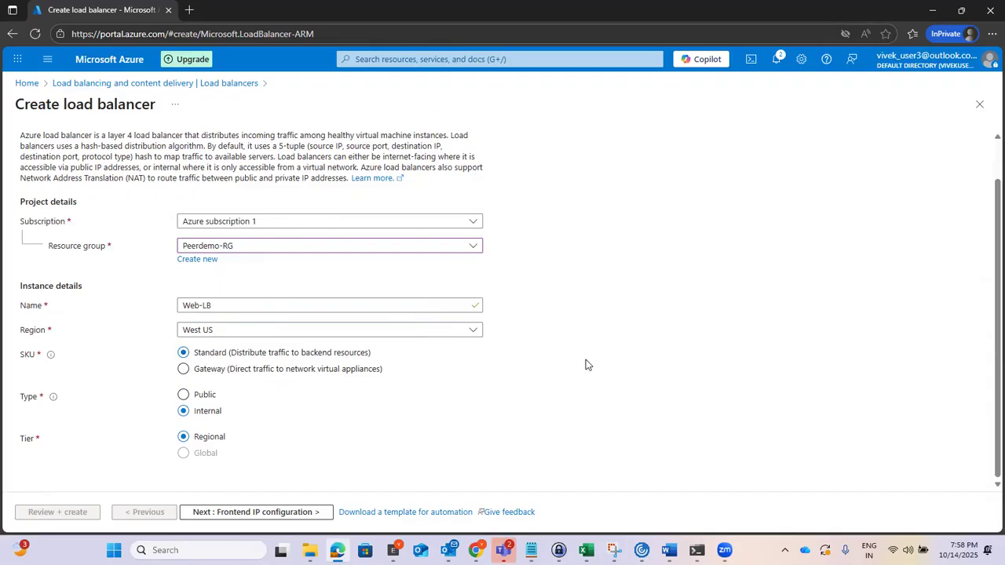
pyautogui.click(183, 395)
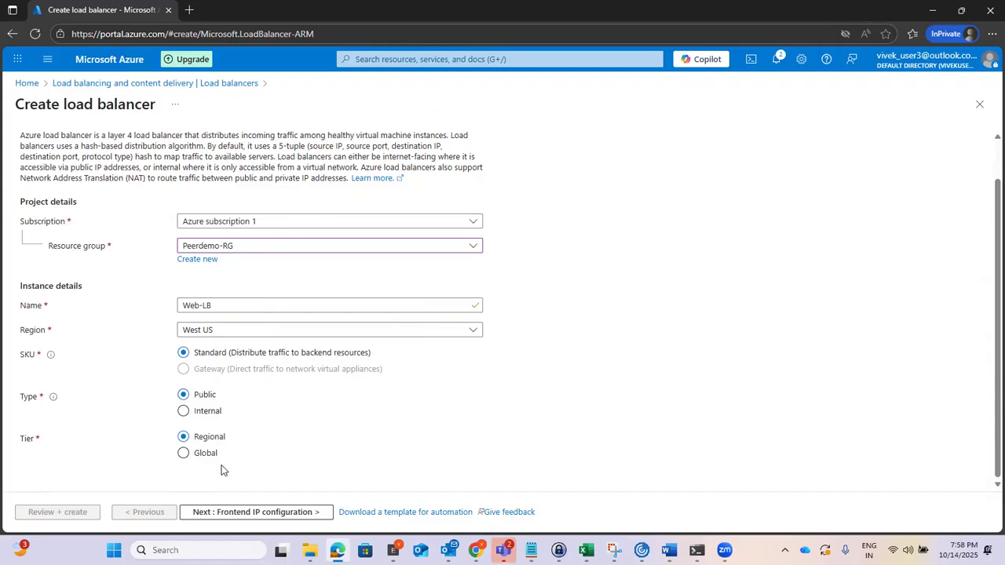
pyautogui.click(219, 512)
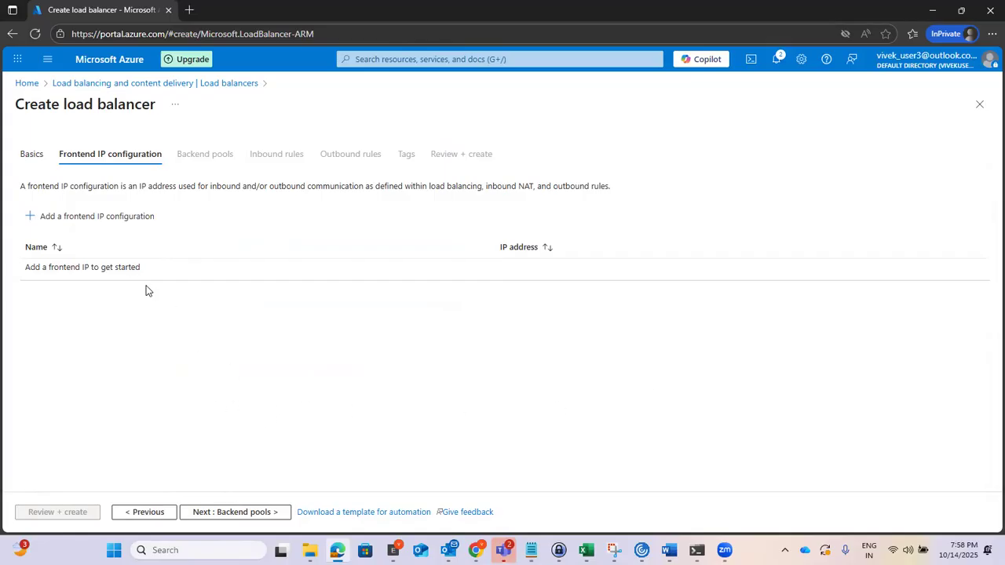
# - Start a new frontend IP configuration for the load balancer and name it Frontend1
pyautogui.click(75, 217)
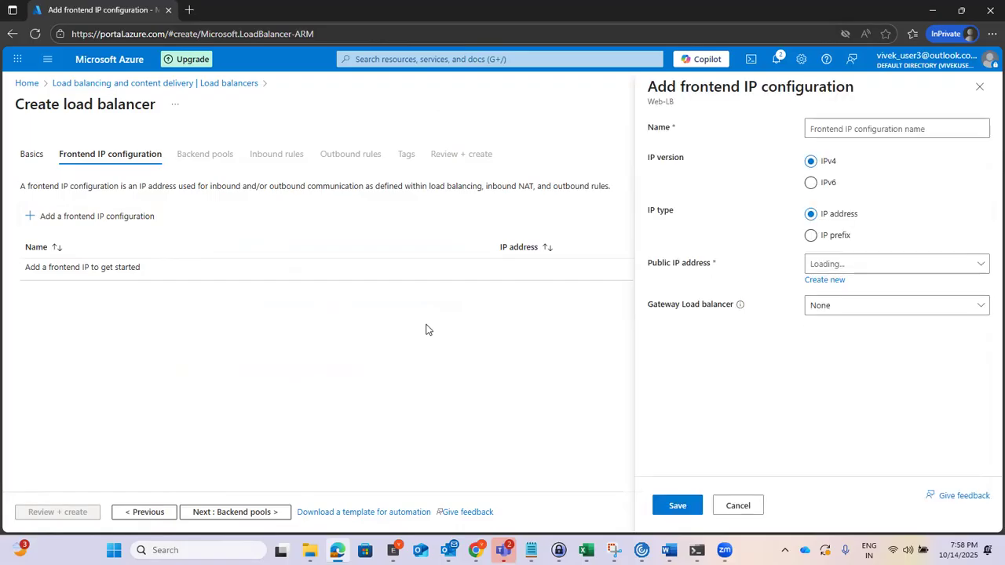
pyautogui.click(893, 130)
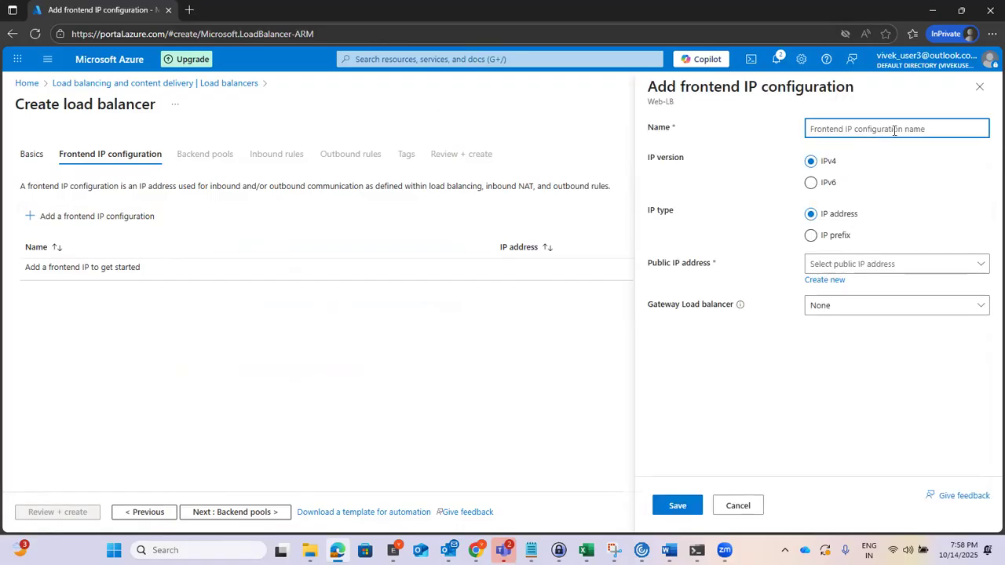
pyautogui.write('Fr')
pyautogui.write('od')
pyautogui.write('ntend1')
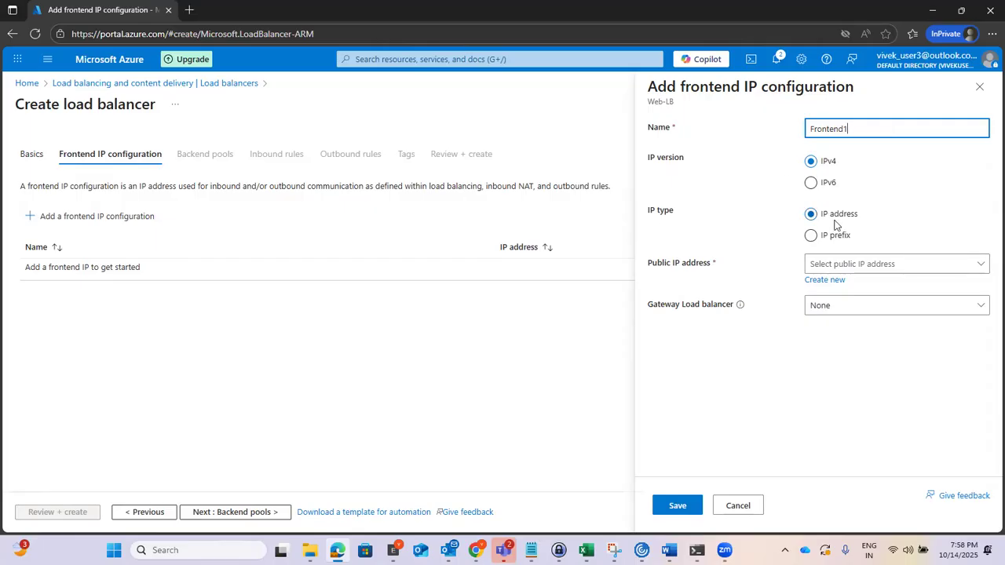
# - Create a new public IP address named Frontend1-public for the frontend IP configuration
pyautogui.click(856, 267)
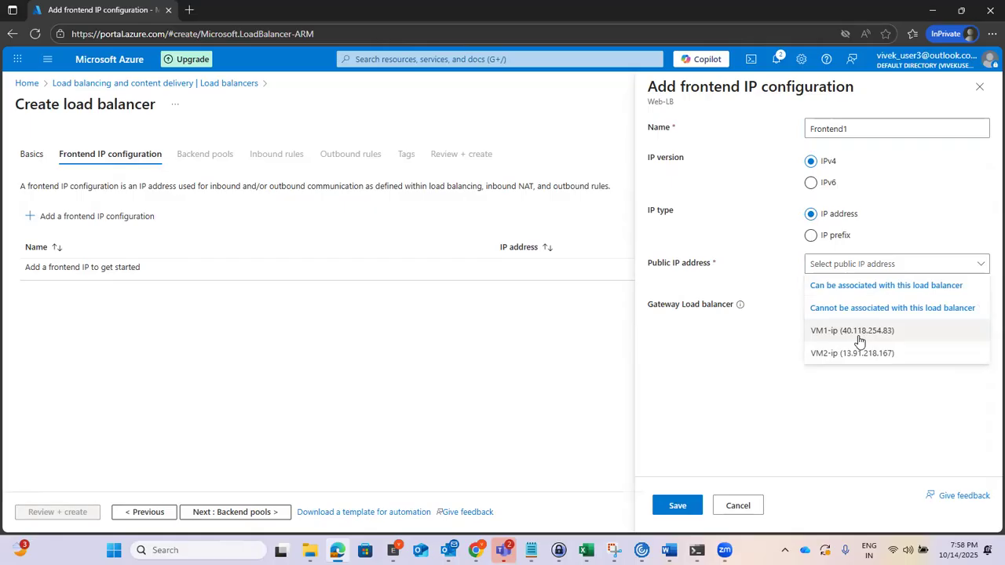
pyautogui.click(743, 358)
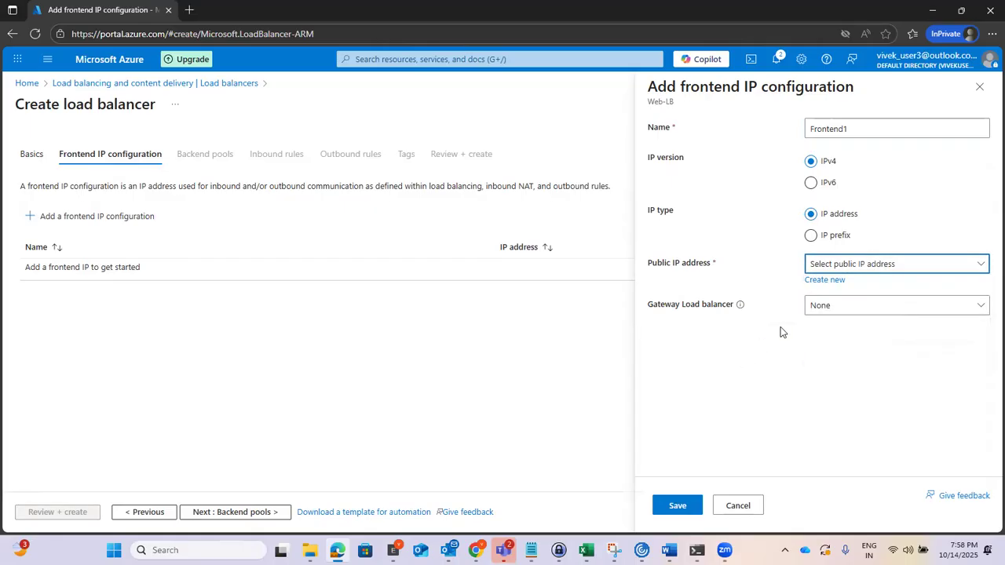
pyautogui.click(824, 281)
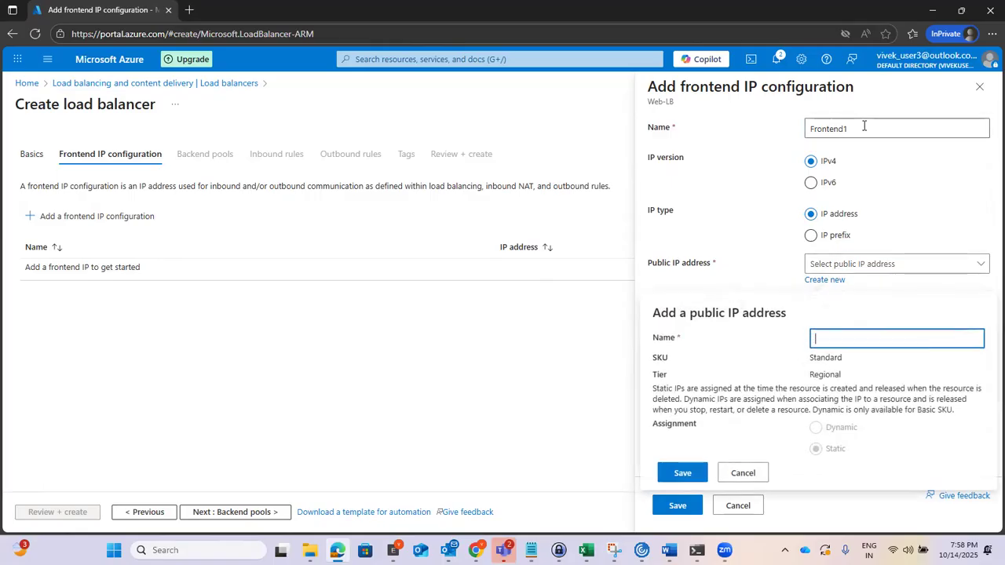
pyautogui.moveTo(864, 127); pyautogui.dragTo(806, 129)
pyautogui.hotkey('ctrl', 'c')
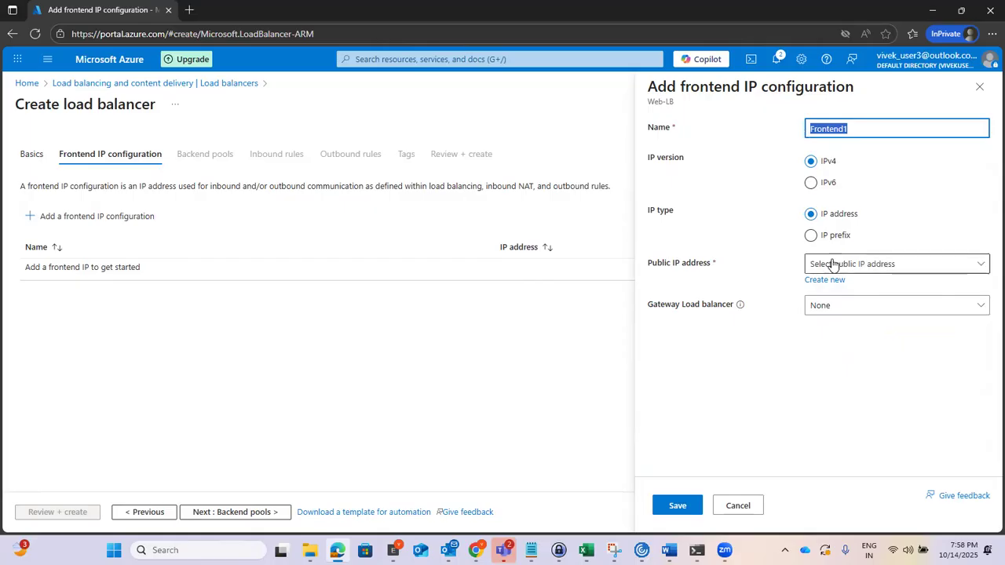
pyautogui.click(831, 282)
pyautogui.hotkey('ctrl', 'v')
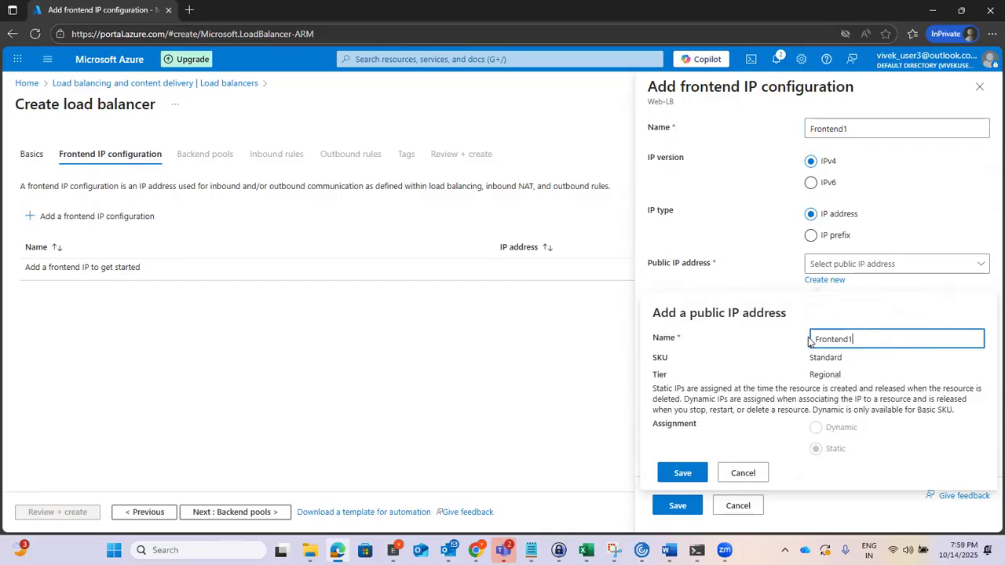
pyautogui.write('-')
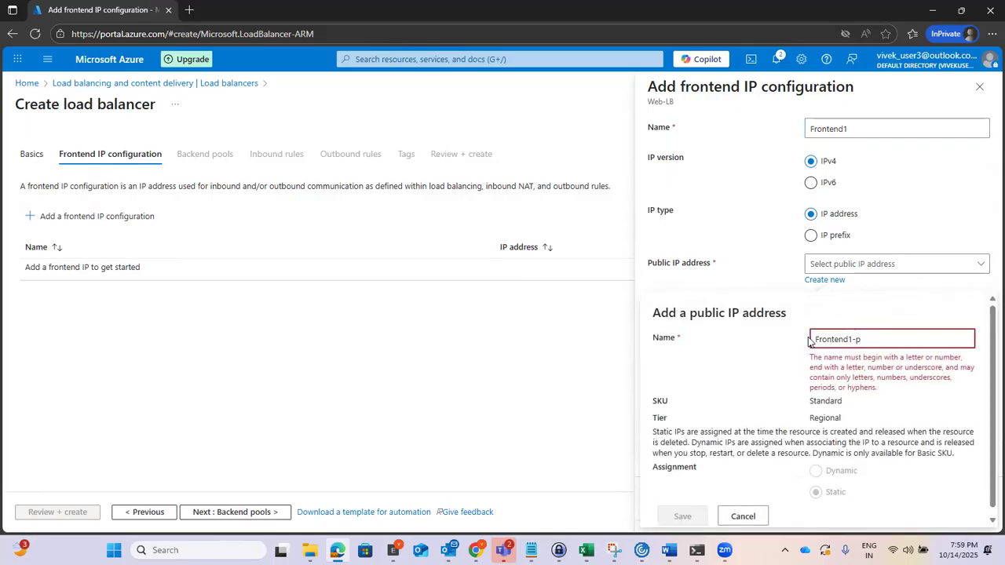
pyautogui.write('public')
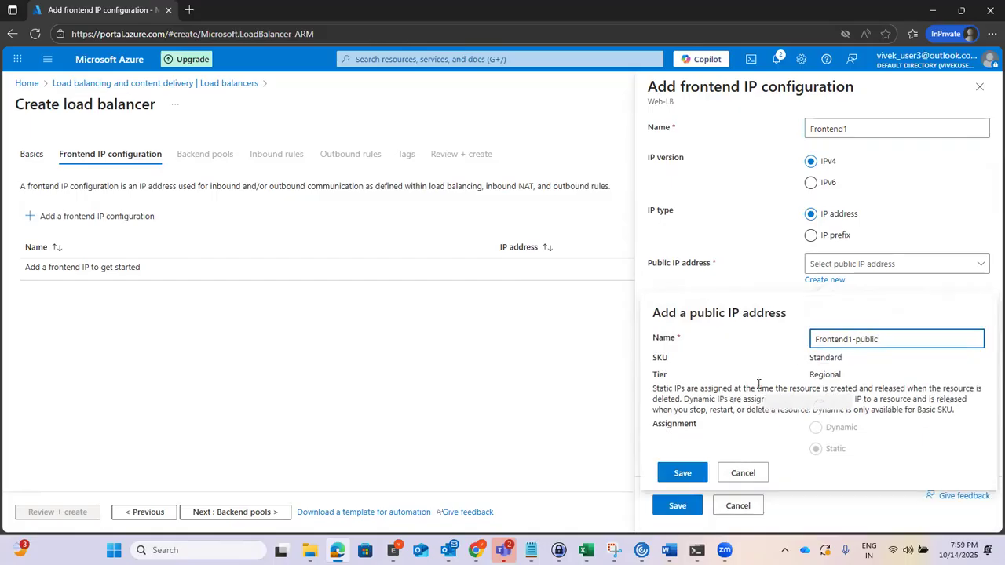
pyautogui.click(680, 474)
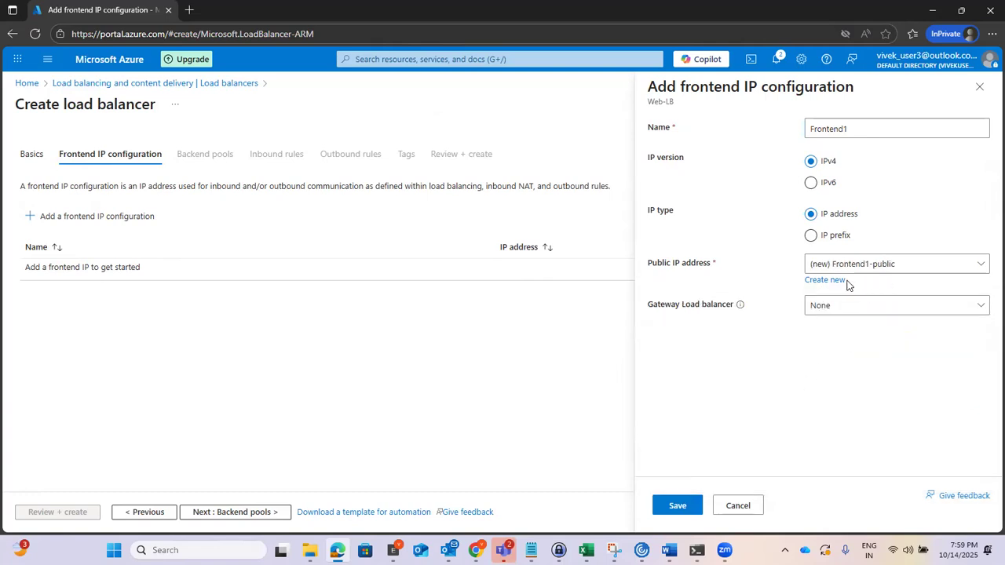
# - Keep Frontend1-public as the public IP address and None as the gateway load balancer, and save the frontend IP configuration
pyautogui.click(859, 308)
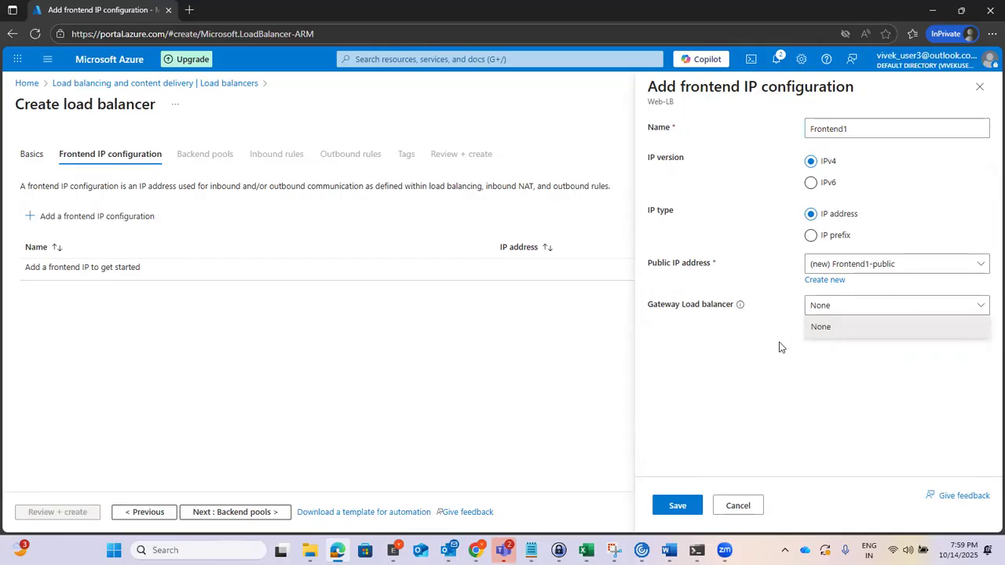
pyautogui.click(760, 356)
pyautogui.click(880, 266)
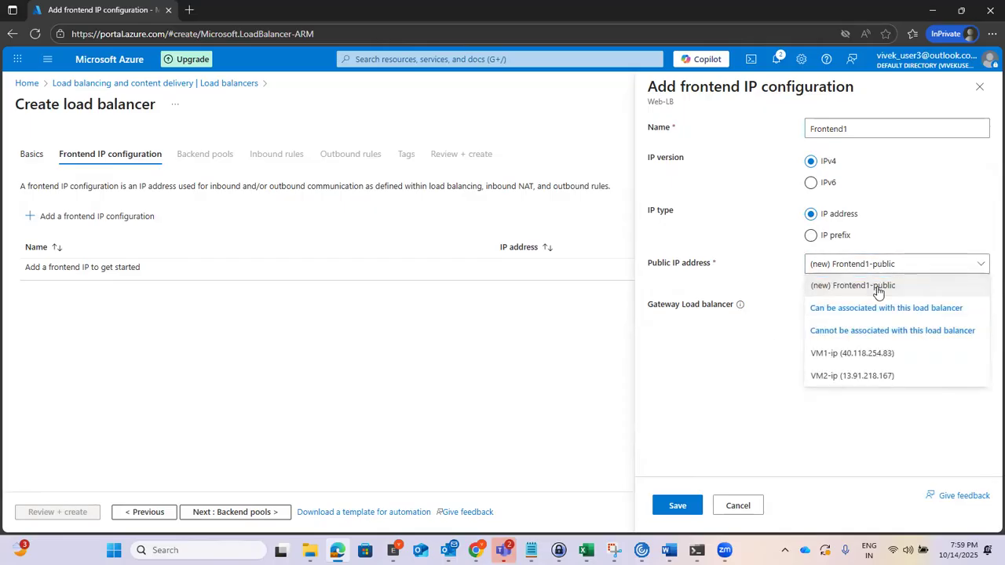
pyautogui.click(878, 288)
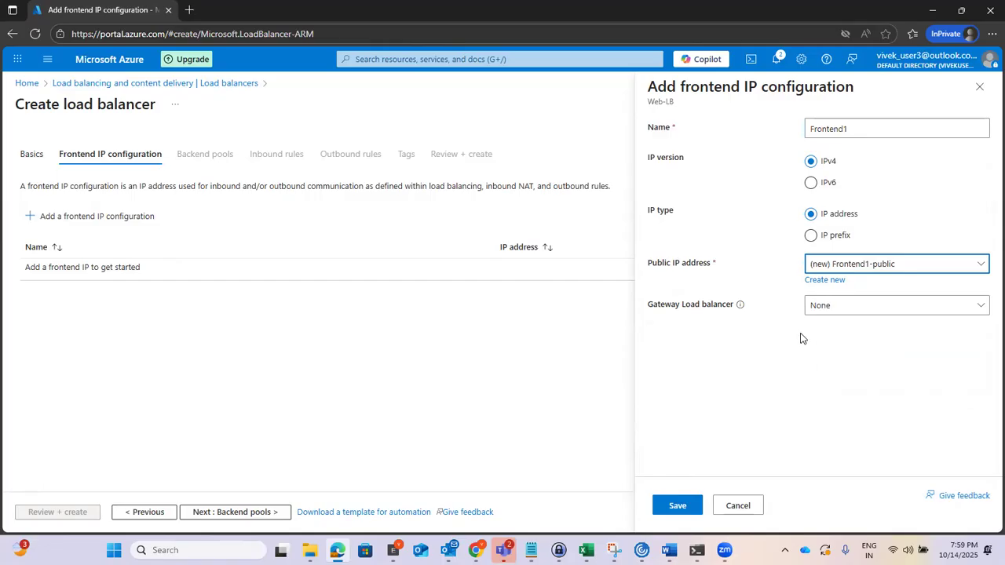
pyautogui.click(848, 312)
pyautogui.click(852, 307)
pyautogui.click(677, 506)
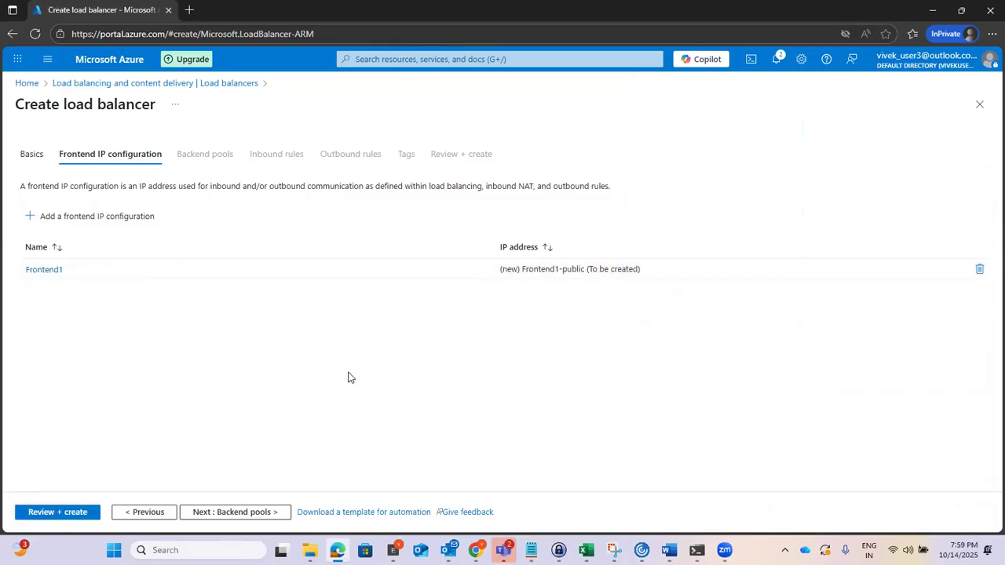
# - Proceed to the backend pools and start a new pool on the virtual network VM1-vnet (Peerdemo-RG)
pyautogui.click(223, 514)
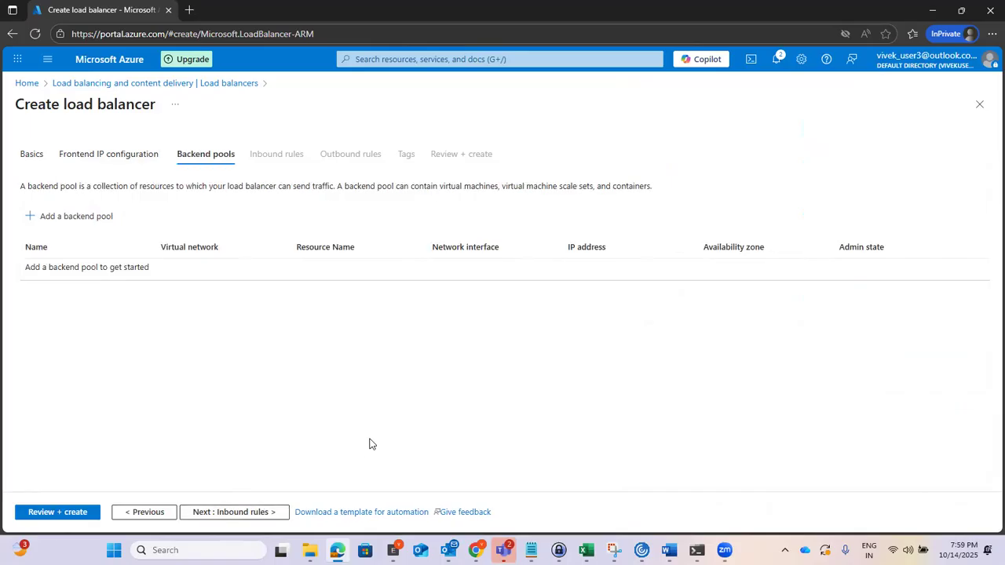
pyautogui.click(87, 222)
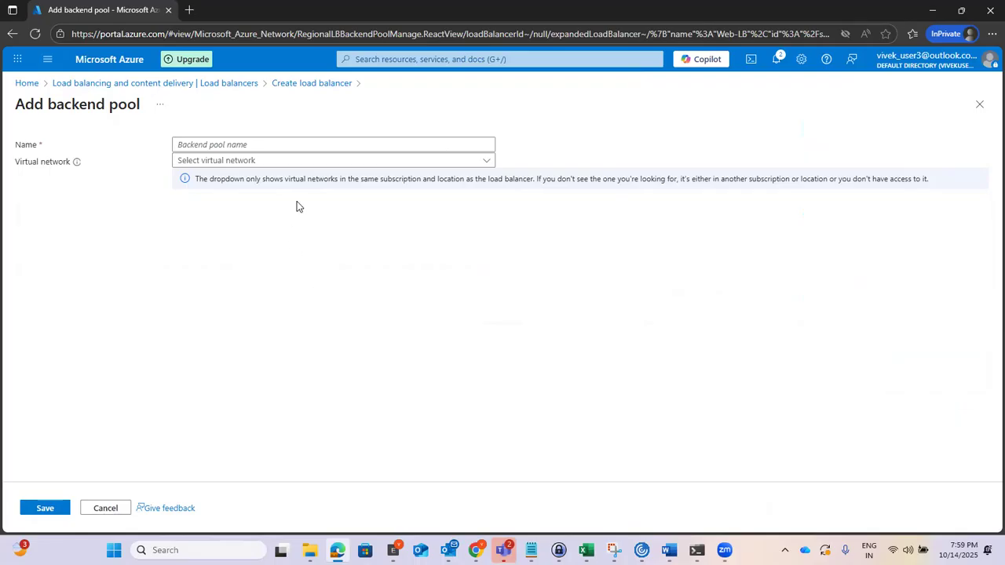
pyautogui.click(290, 161)
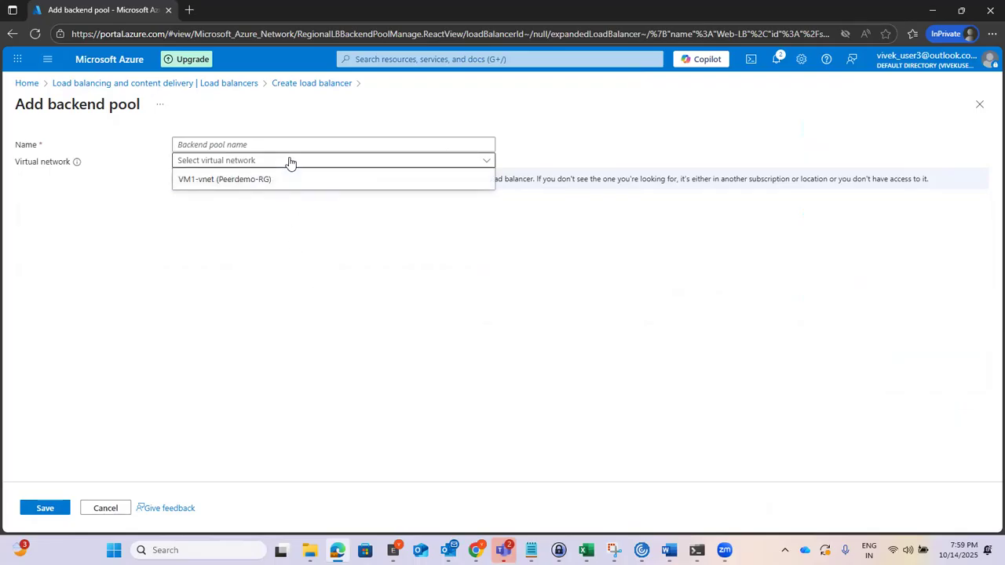
pyautogui.click(250, 180)
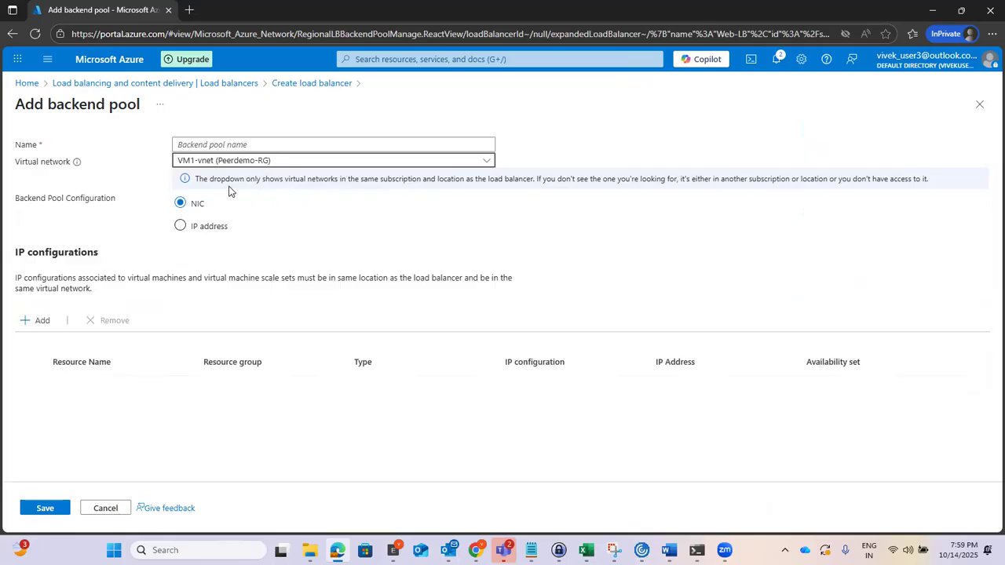
# - Add the IP configurations of VM1 and VM2 to the backend pool
pyautogui.click(41, 321)
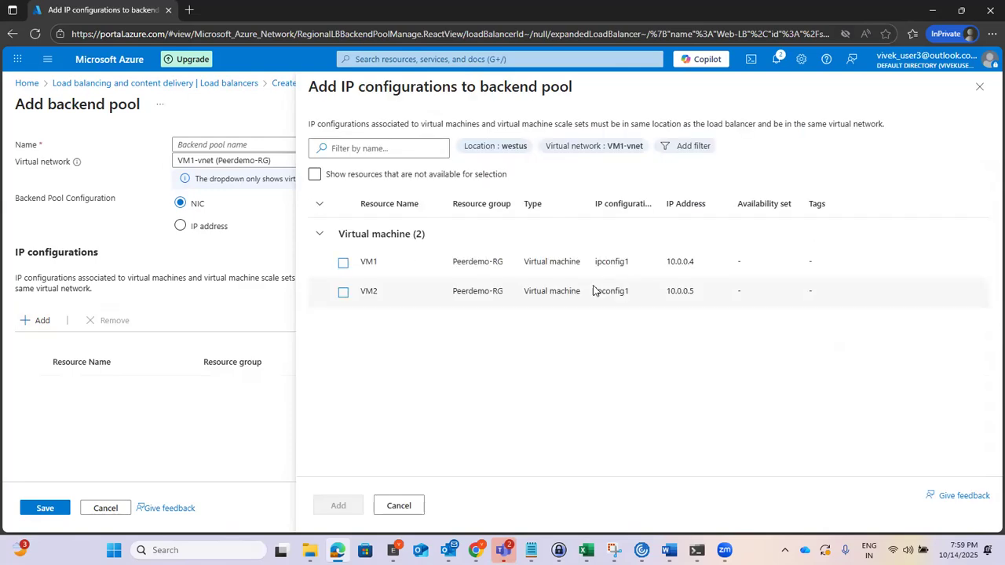
pyautogui.click(343, 264)
pyautogui.click(343, 293)
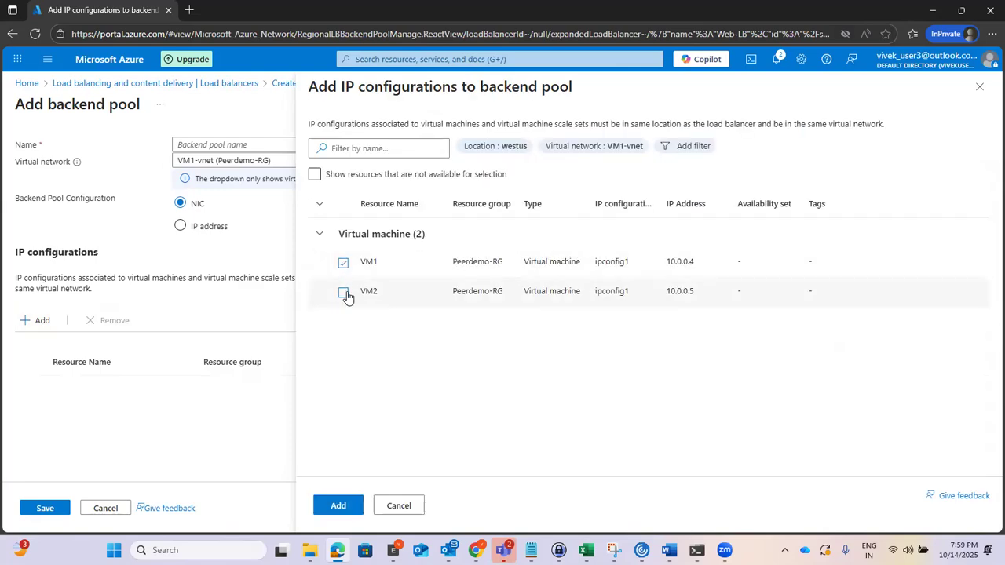
pyautogui.click(337, 506)
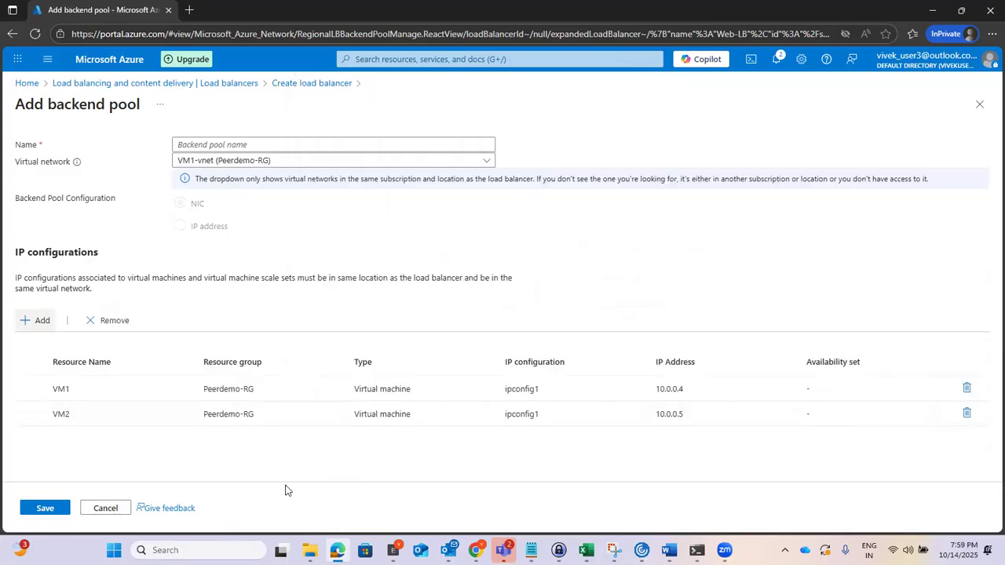
# - Name the backend pool LB-Pool1, keep VM1-vnet as its virtual network, and save the pool
pyautogui.click(43, 509)
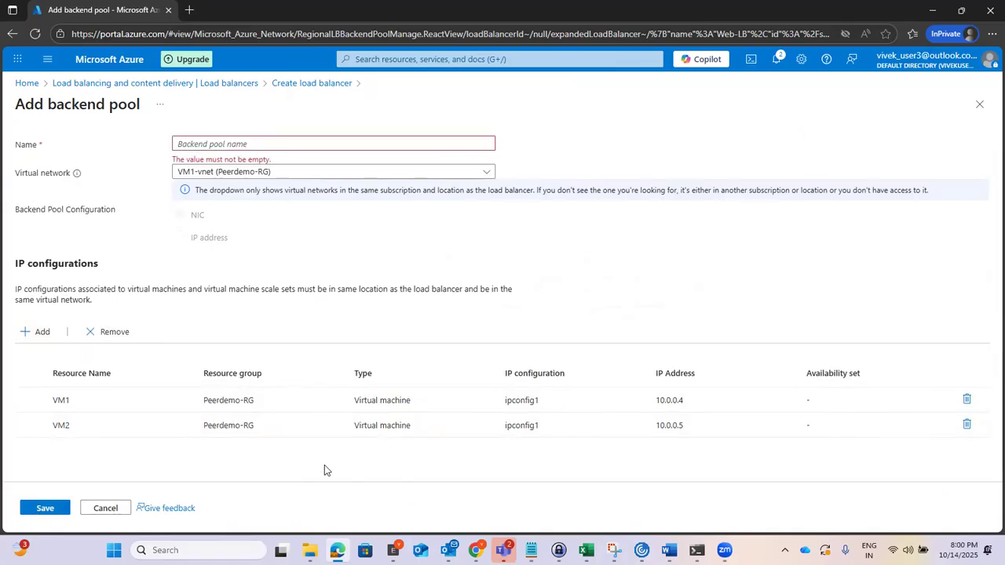
pyautogui.click(295, 144)
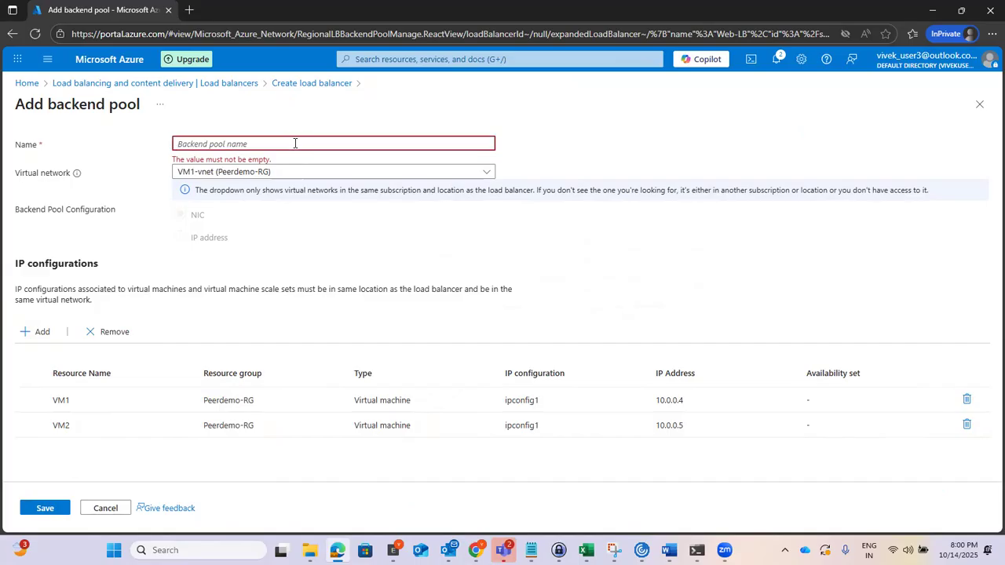
pyautogui.click(259, 177)
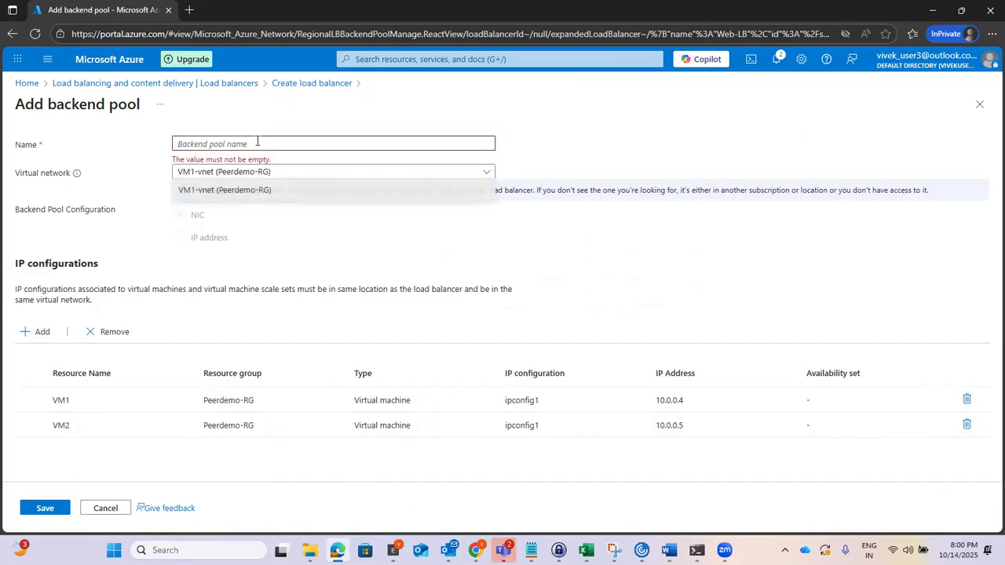
pyautogui.click(242, 192)
pyautogui.click(257, 144)
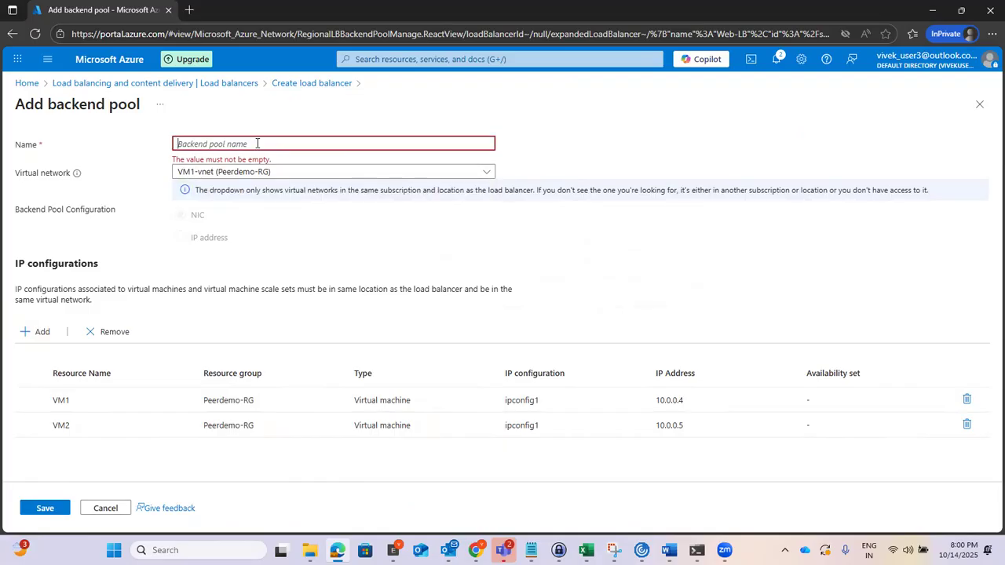
pyautogui.write('F')
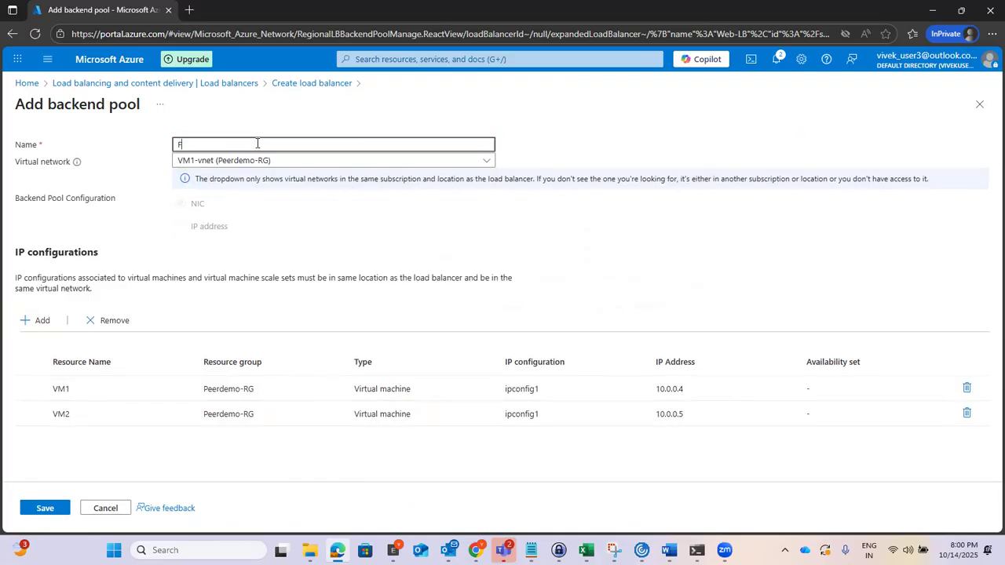
pyautogui.press('BackSpace')
pyautogui.write('LB-Pool1')
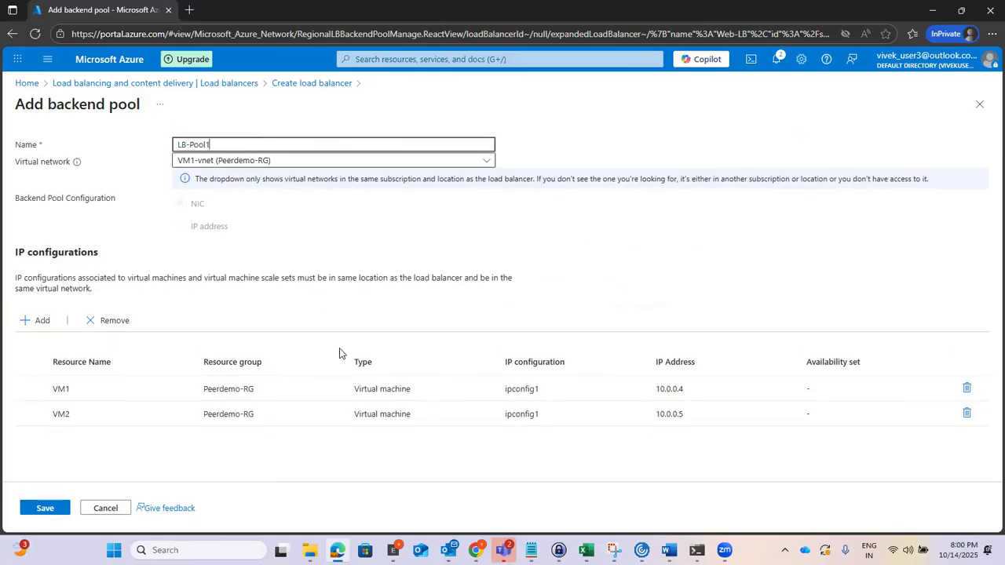
pyautogui.click(309, 465)
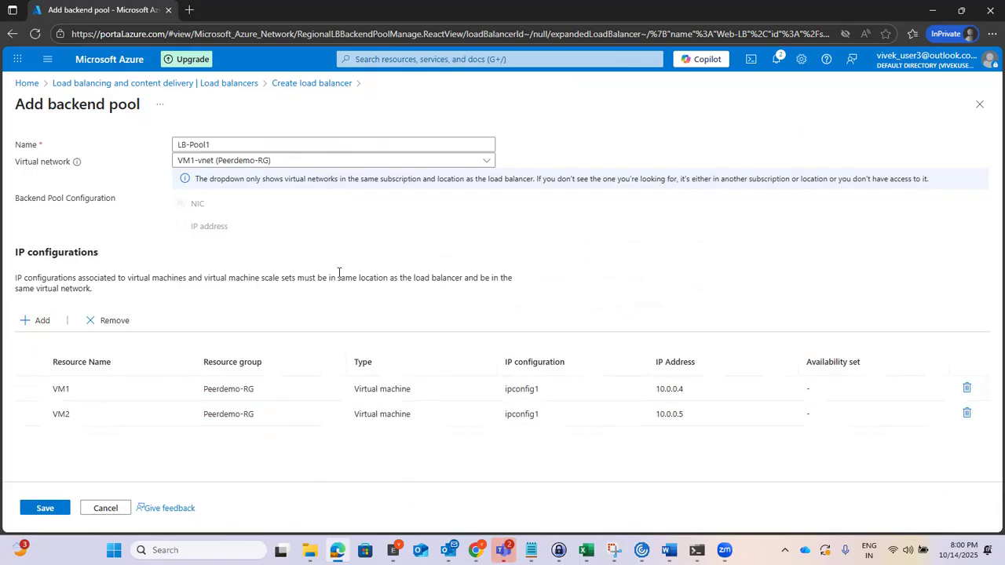
pyautogui.click(45, 509)
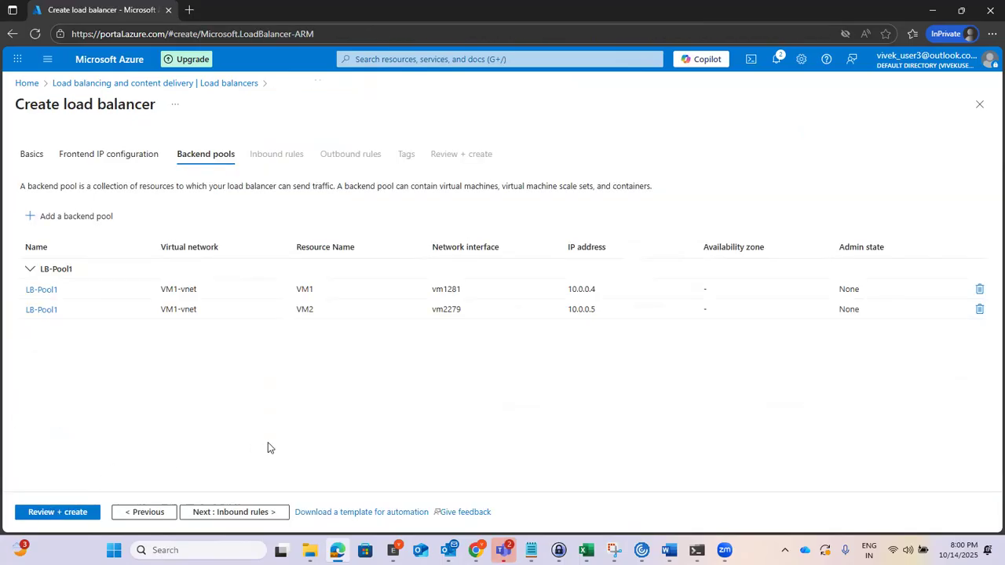
# - Proceed to the inbound rules, discard the open rule form and start a new load balancing rule named LBrule1
pyautogui.click(226, 513)
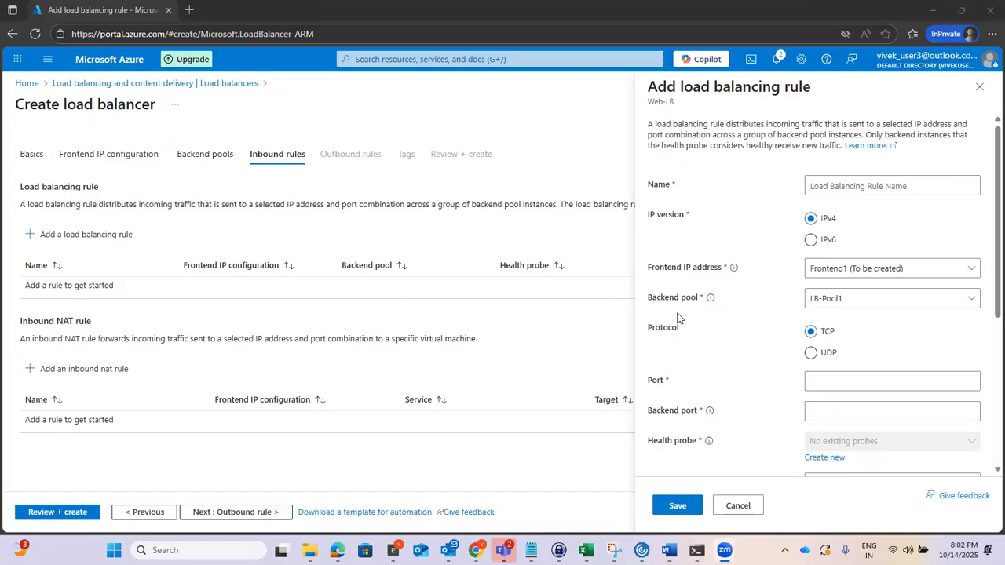
pyautogui.click(738, 507)
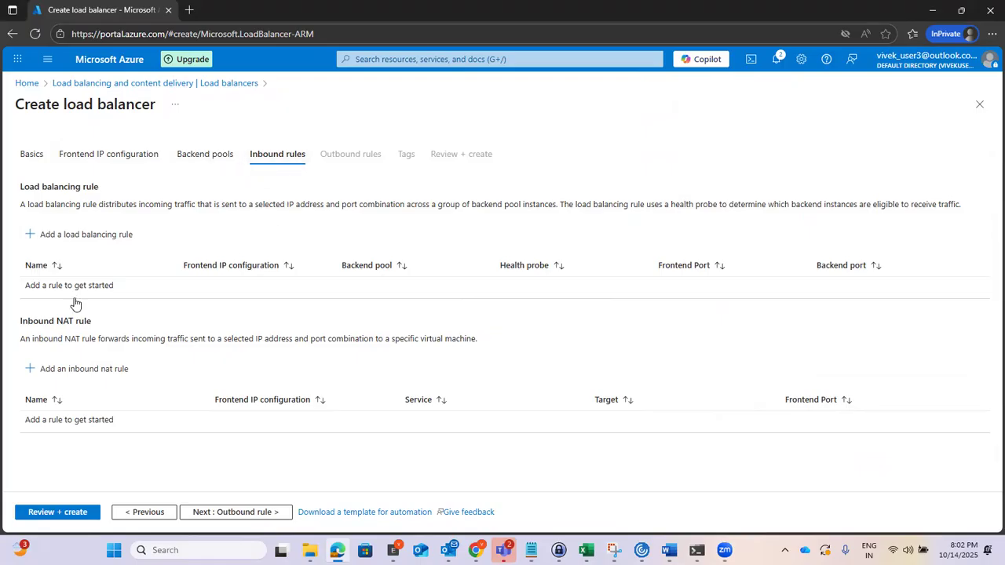
pyautogui.click(92, 236)
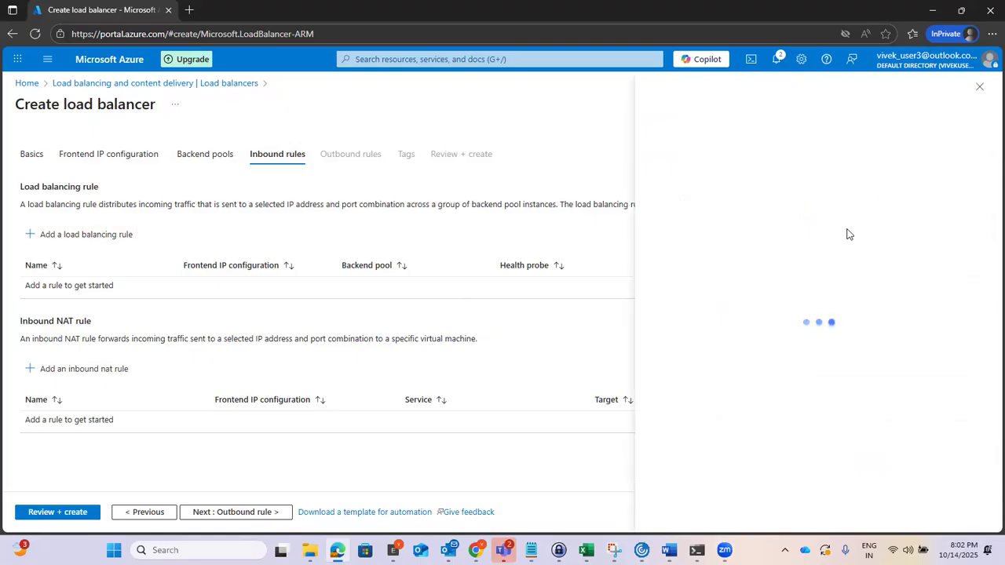
pyautogui.click(841, 186)
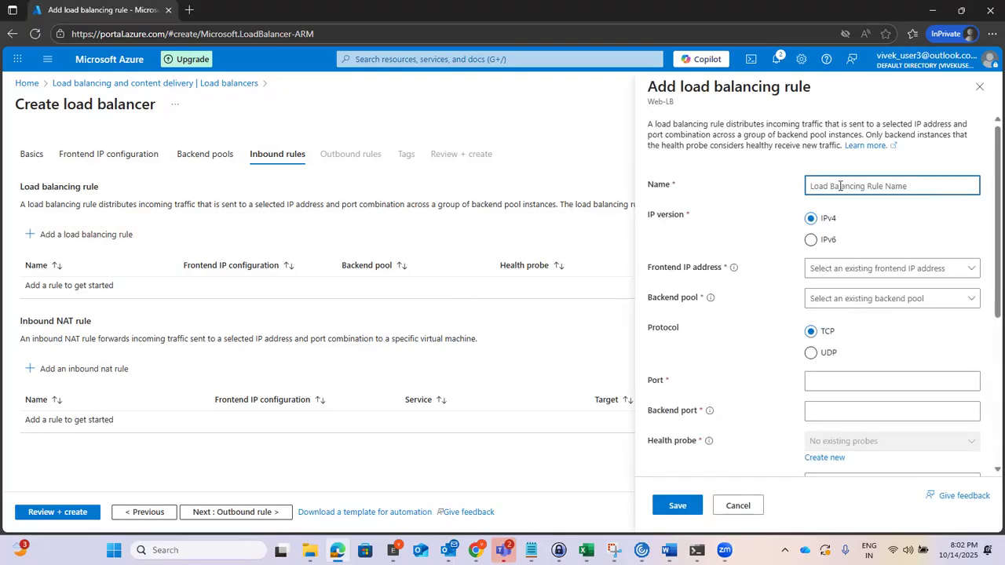
pyautogui.write('LBrule1')
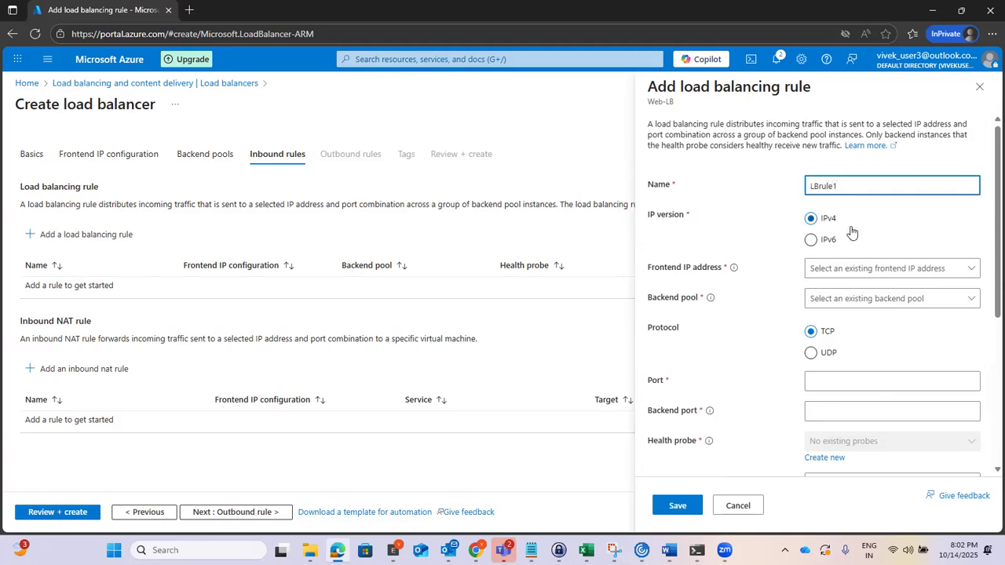
# - Assign the frontend IP address Frontend1 and the backend pool LB-Pool1 to the load balancing rule
pyautogui.click(875, 274)
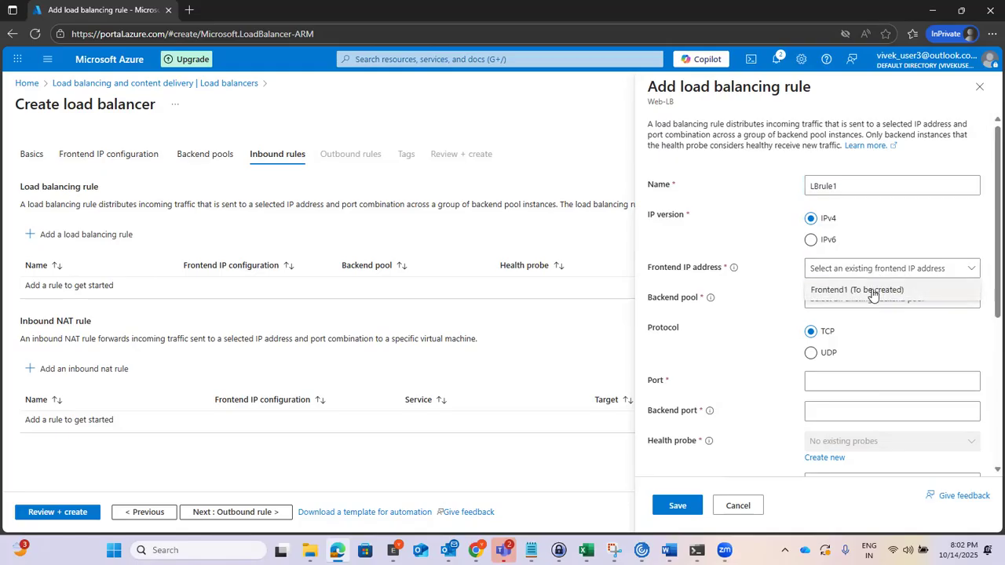
pyautogui.click(872, 290)
pyautogui.click(872, 300)
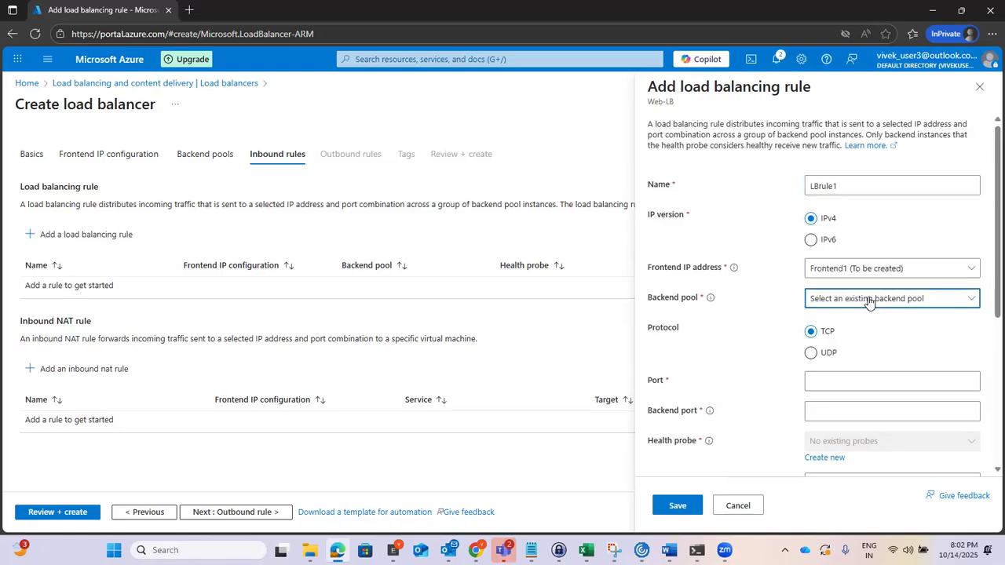
pyautogui.click(856, 322)
# - Set both the port and the backend port of the rule to 80 and try to save the rule
pyautogui.scroll(-1, 878, 340)
pyautogui.click(834, 323)
pyautogui.write('80')
pyautogui.click(833, 349)
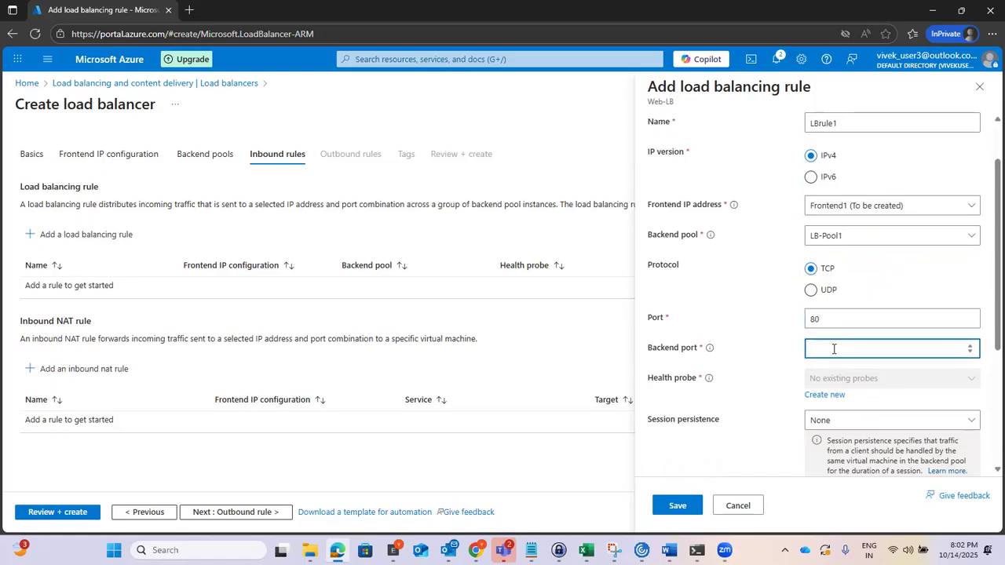
pyautogui.scroll(-3, 780, 380)
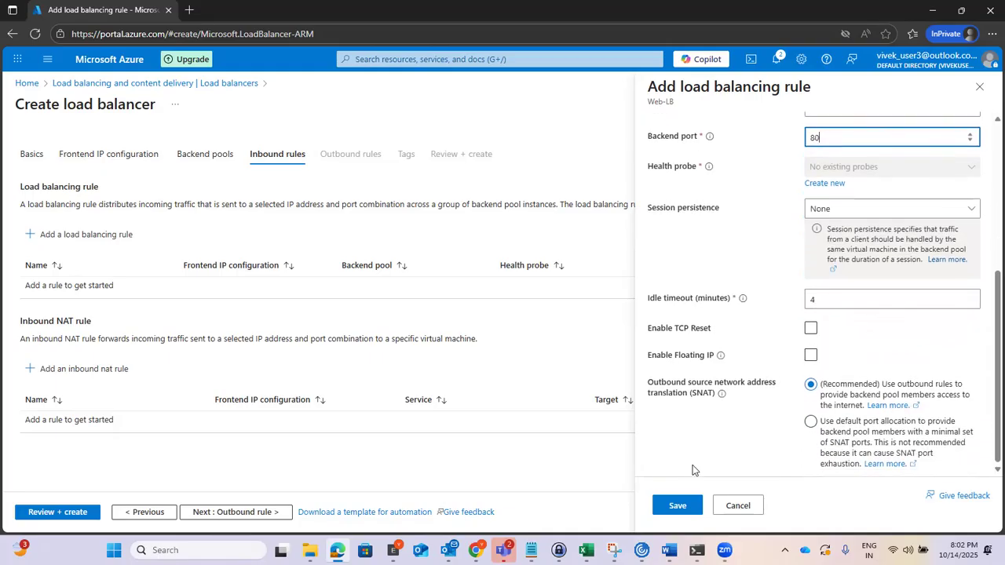
pyautogui.click(675, 507)
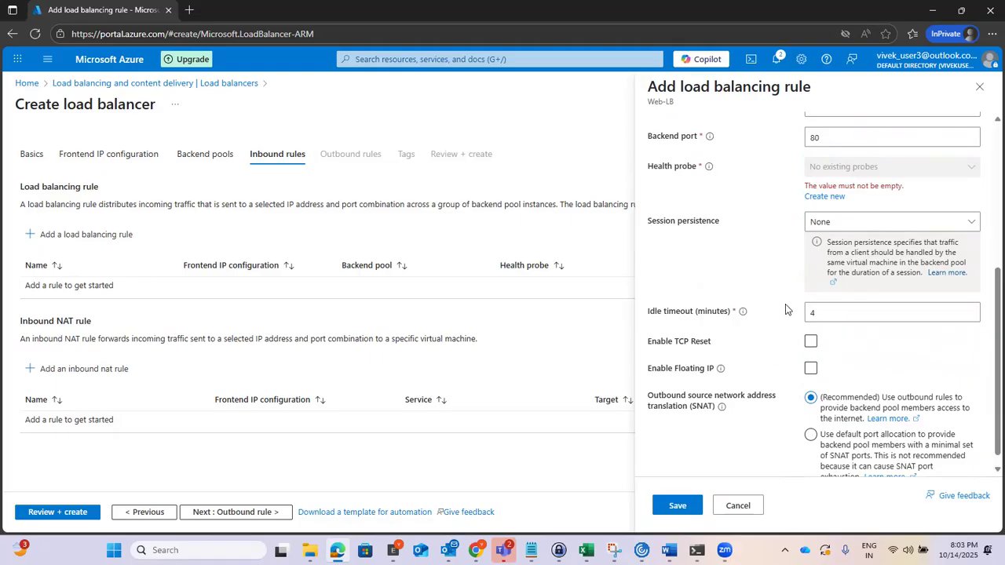
# - Create a health probe named Health for the rule, keeping TCP, port 80 and the 5-second interval
pyautogui.scroll(2, 785, 308)
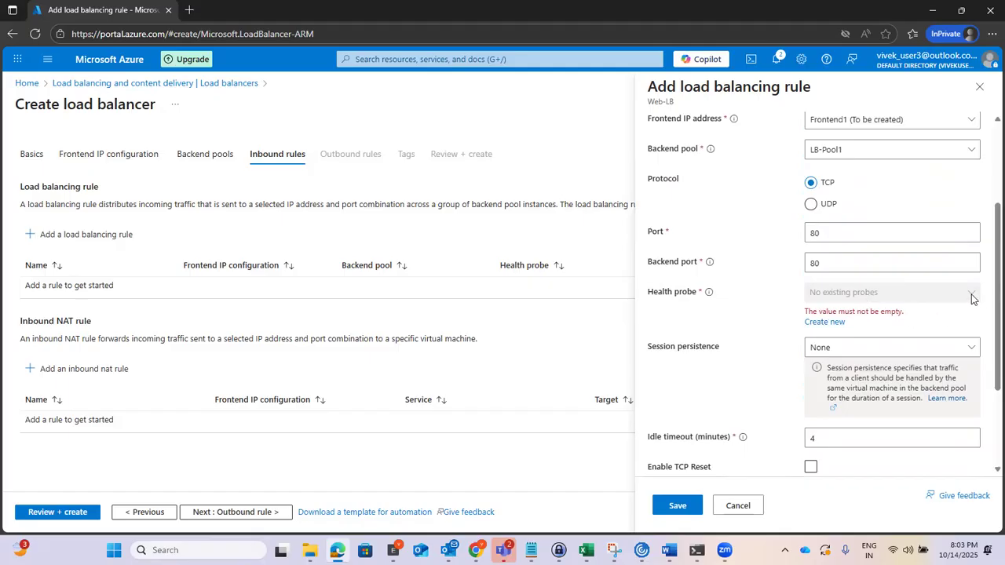
pyautogui.scroll(1, 783, 277)
pyautogui.scroll(1, 784, 272)
pyautogui.scroll(-3, 783, 273)
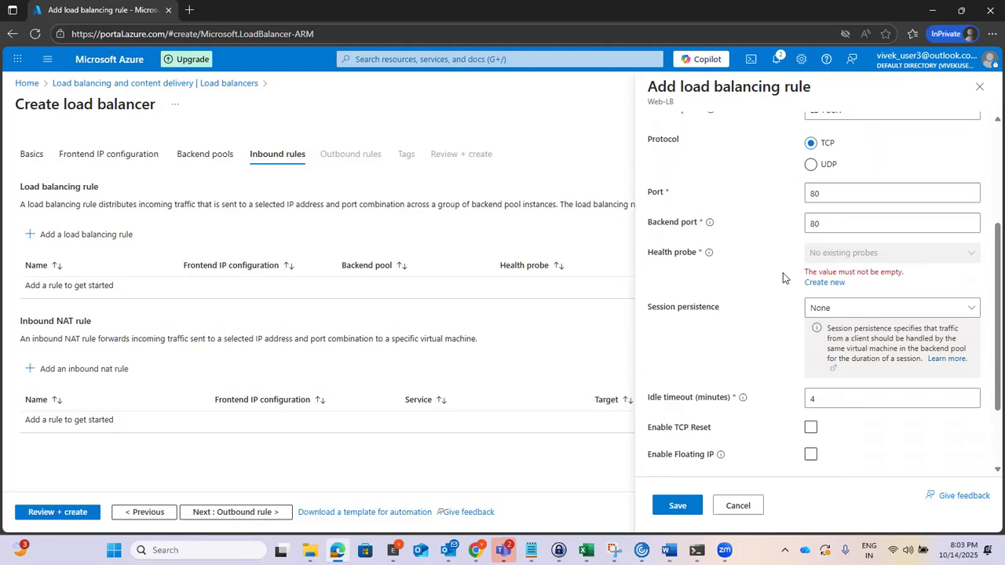
pyautogui.click(825, 281)
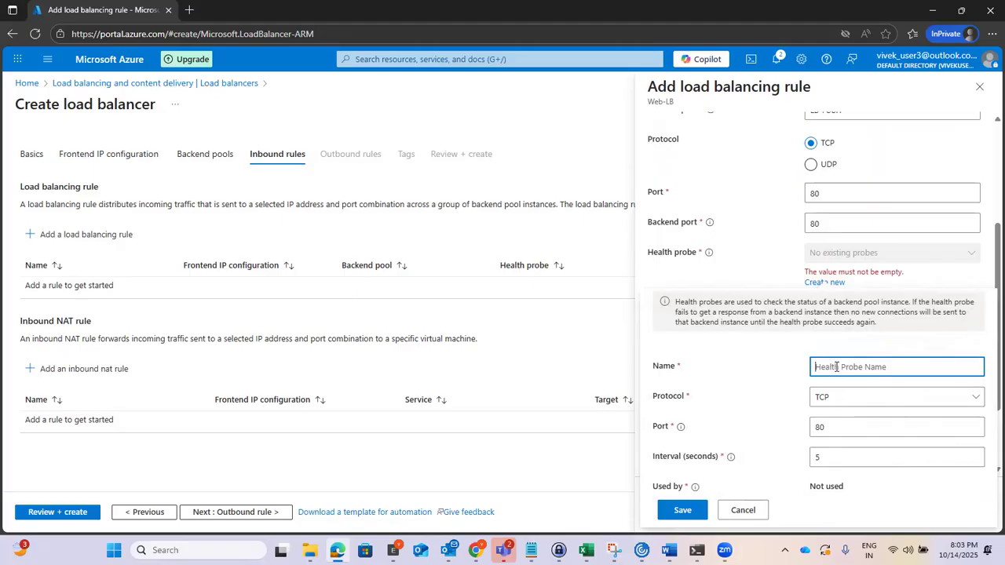
pyautogui.write('Health')
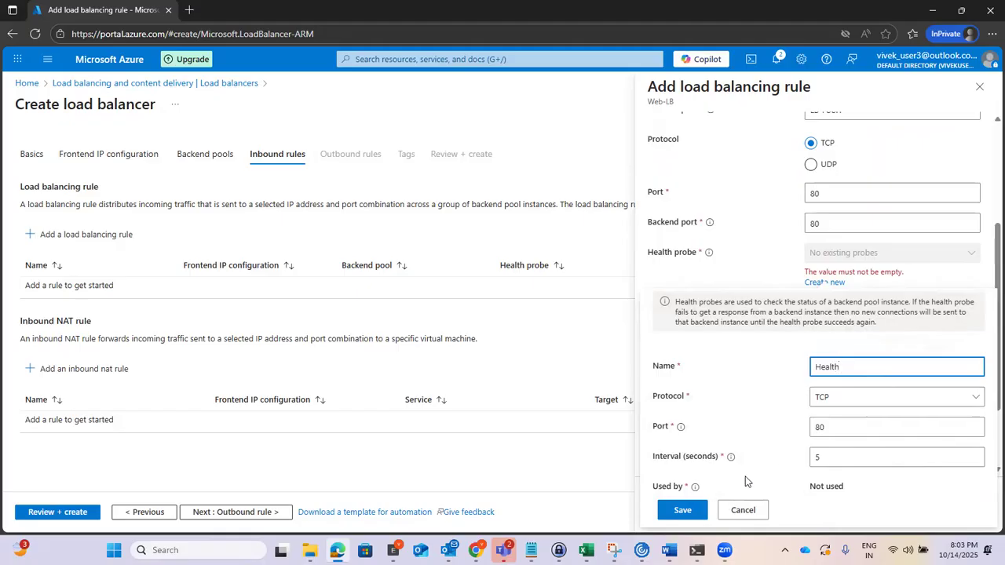
pyautogui.click(683, 510)
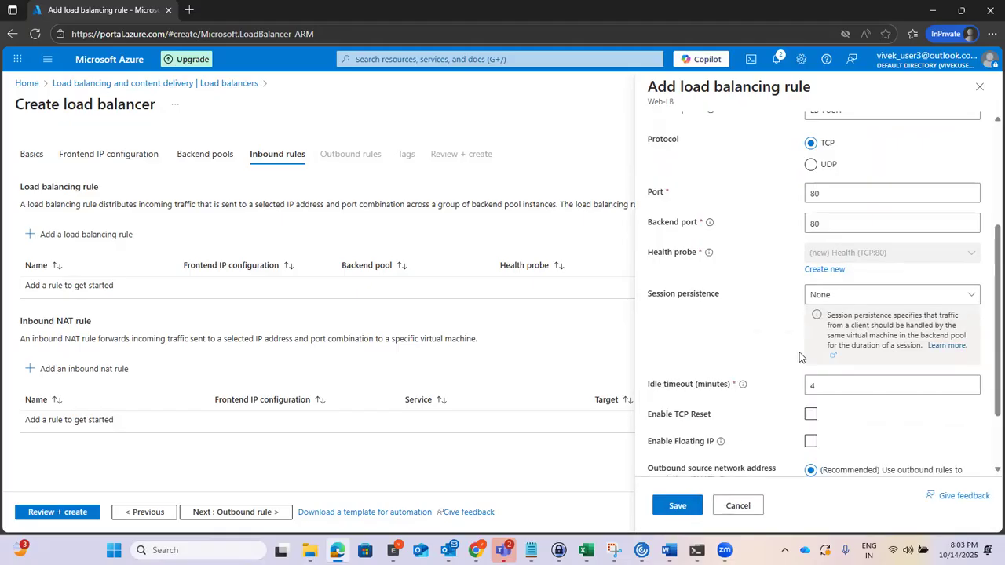
# - Check the session persistence options, keep None, and save the load balancing rule
pyautogui.click(973, 296)
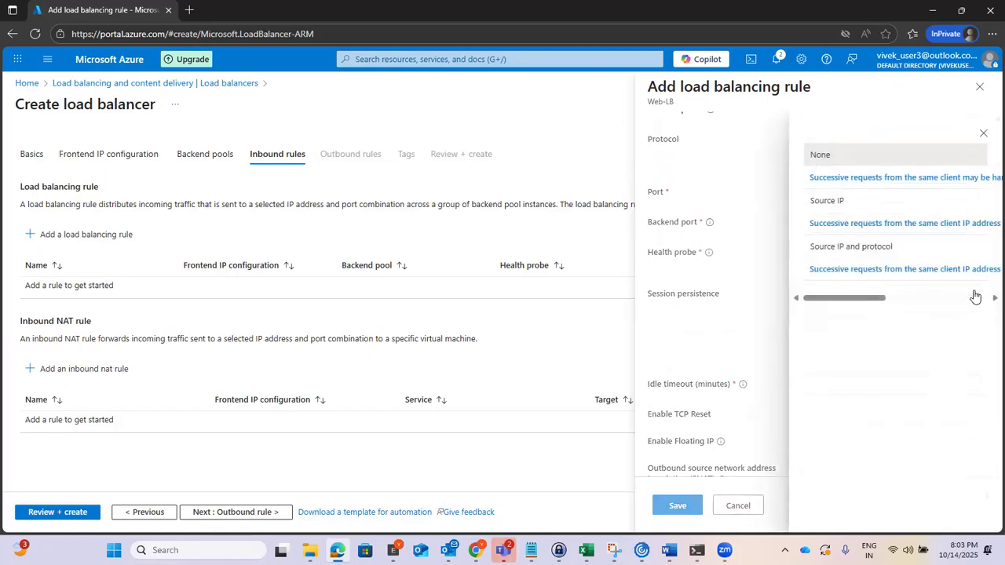
pyautogui.click(768, 317)
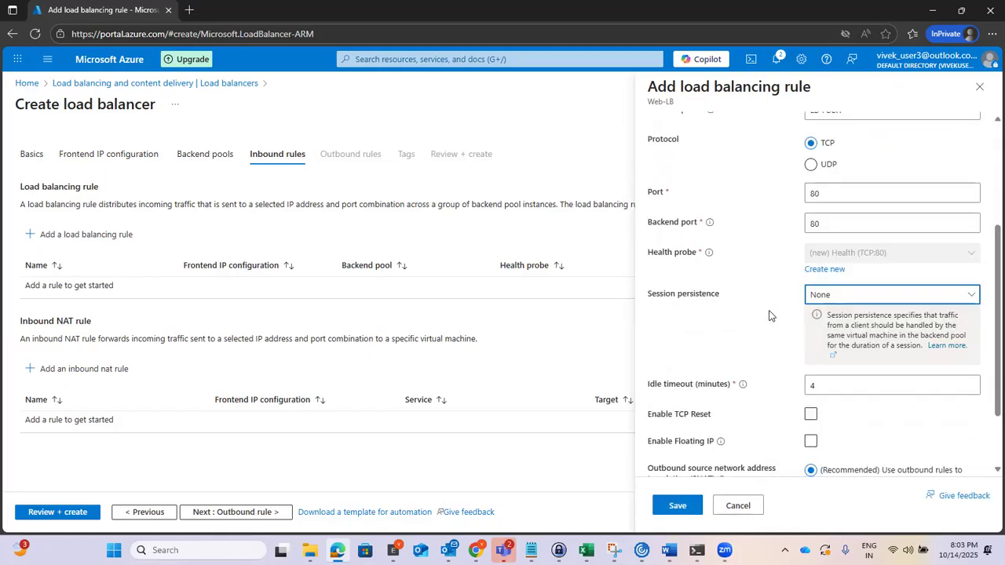
pyautogui.scroll(-2, 769, 316)
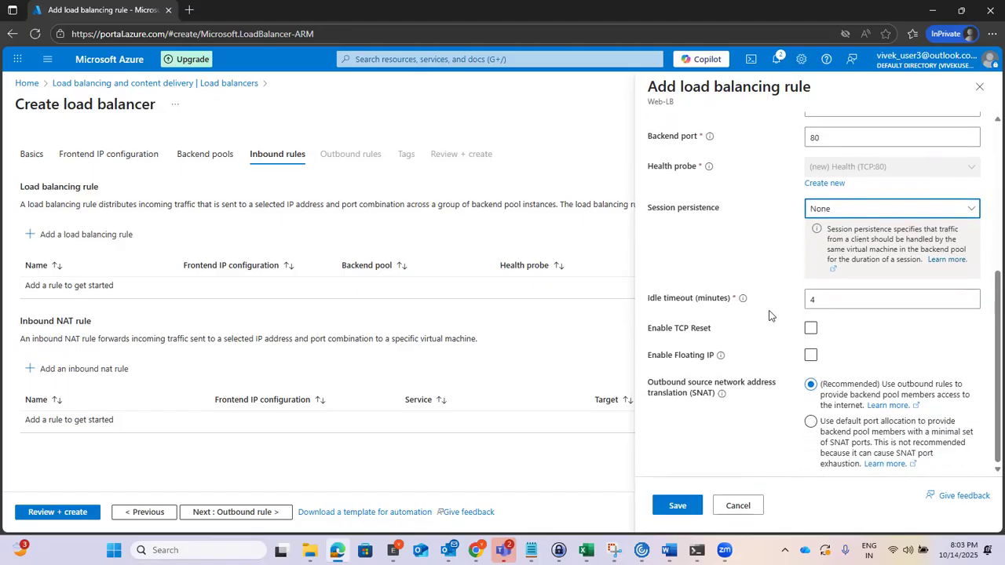
pyautogui.click(677, 508)
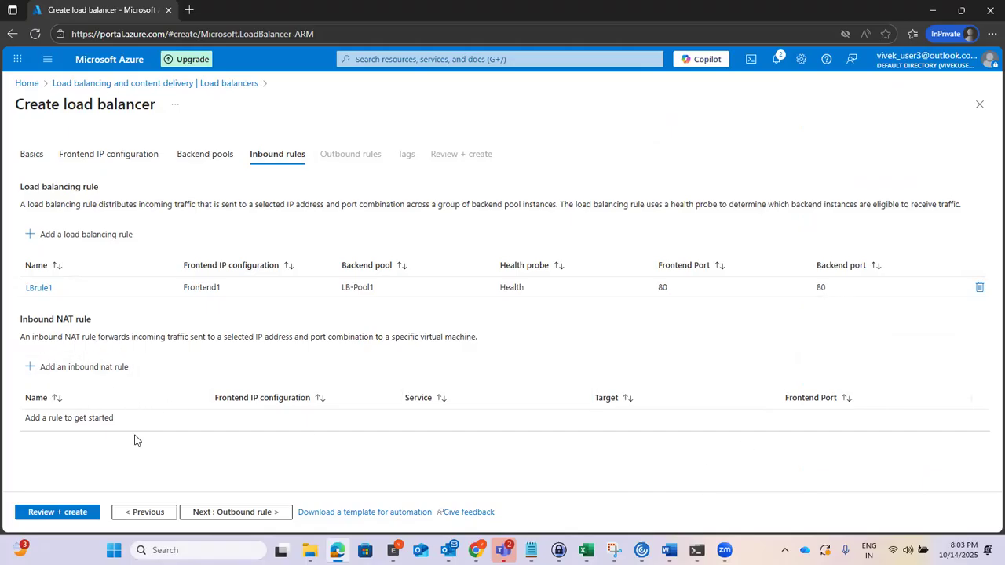
# - Leave the outbound rules and tags empty, proceed to the review, and create the load balancer
pyautogui.click(210, 512)
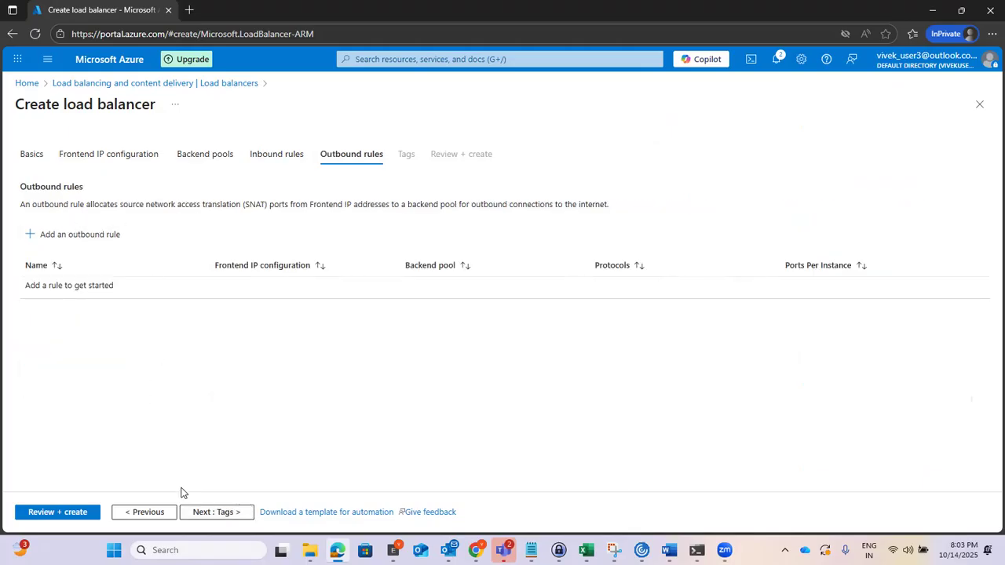
pyautogui.click(214, 513)
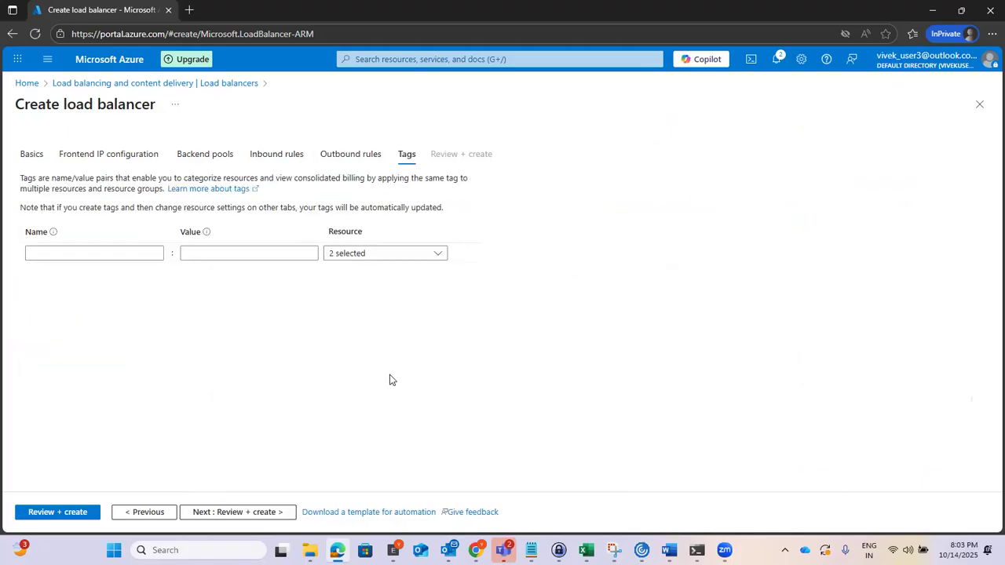
pyautogui.click(243, 513)
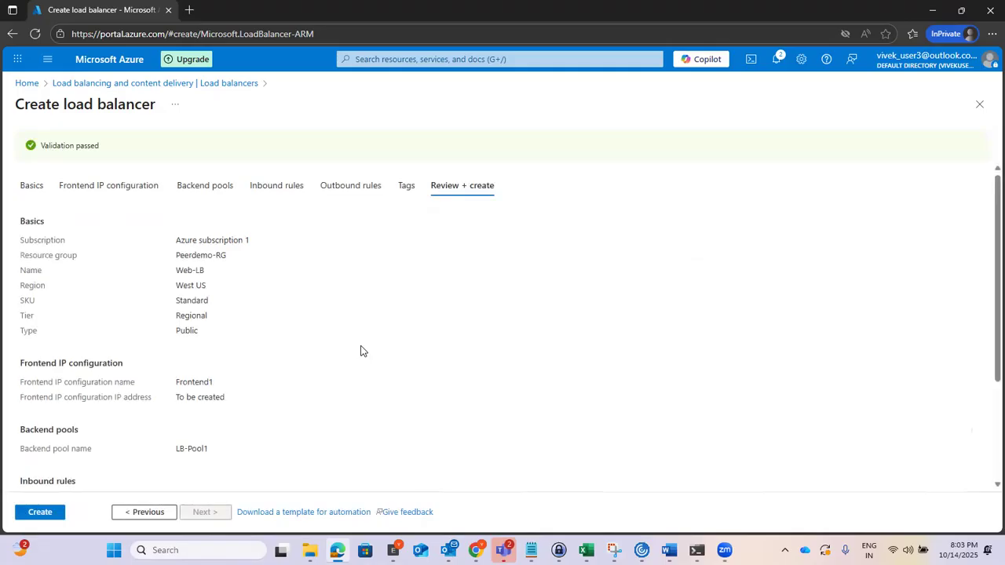
pyautogui.click(49, 514)
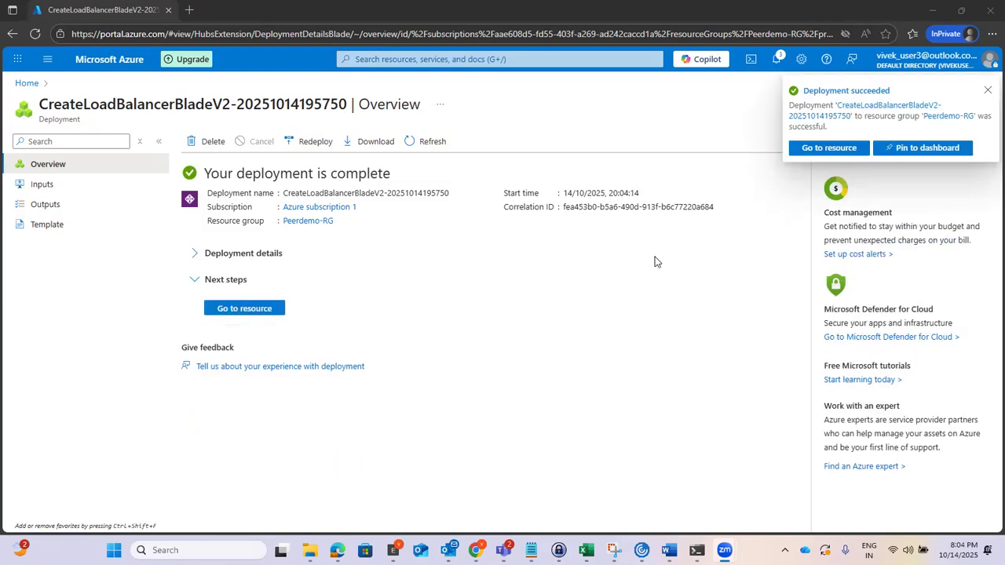
# - Open the deployed Web-LB resource and copy its frontend IP address
pyautogui.click(817, 149)
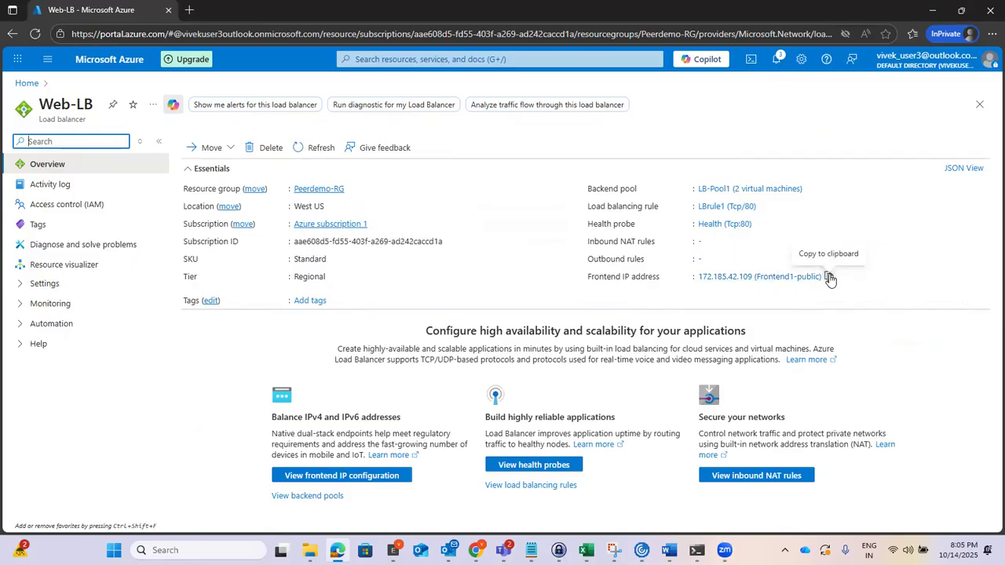
pyautogui.click(828, 277)
# - Switch to Chrome and load 172.185.42.109/index.html in a new tab to test the load balancer
pyautogui.moveTo(475, 551)
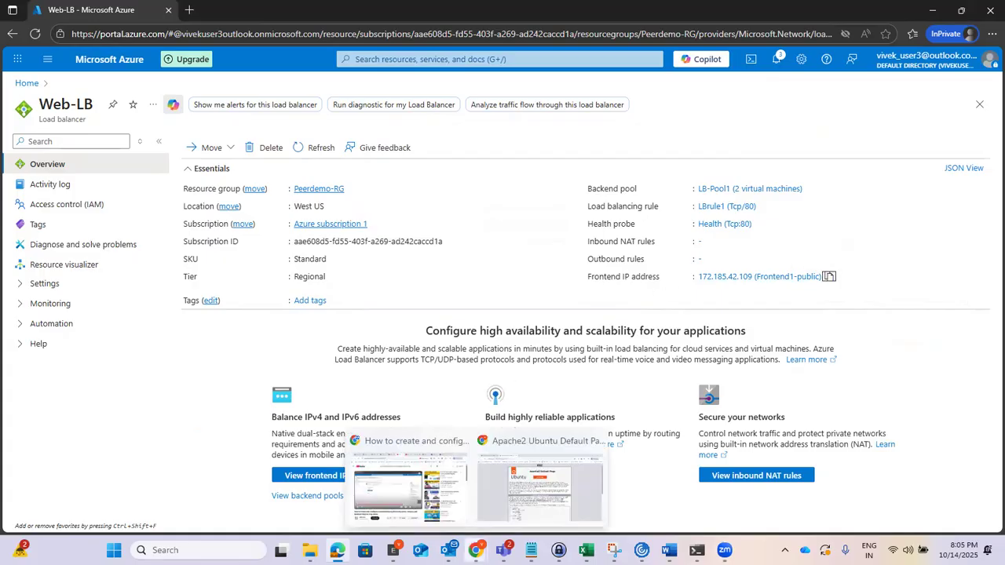
pyautogui.click(497, 495)
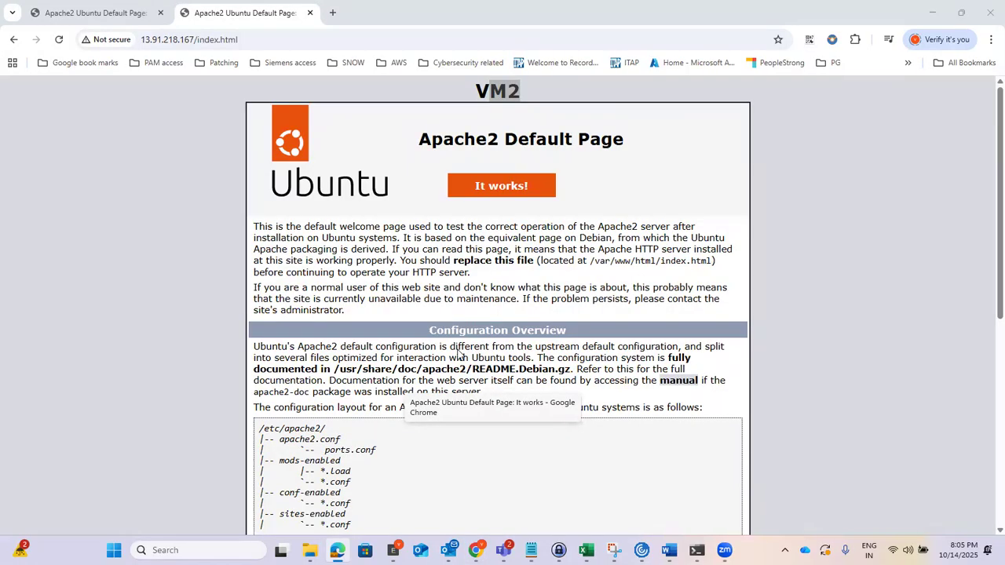
pyautogui.click(333, 12)
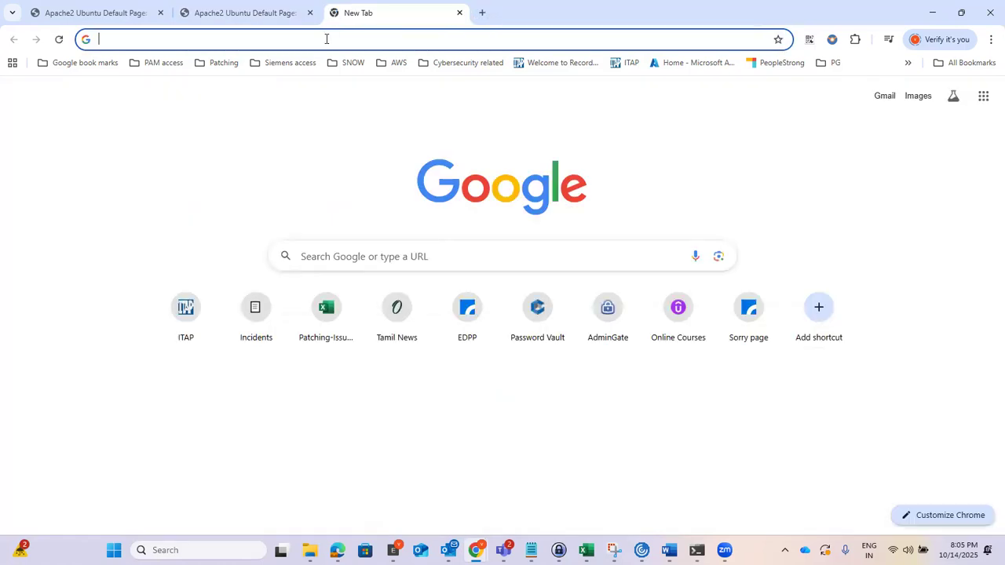
pyautogui.rightClick(326, 38)
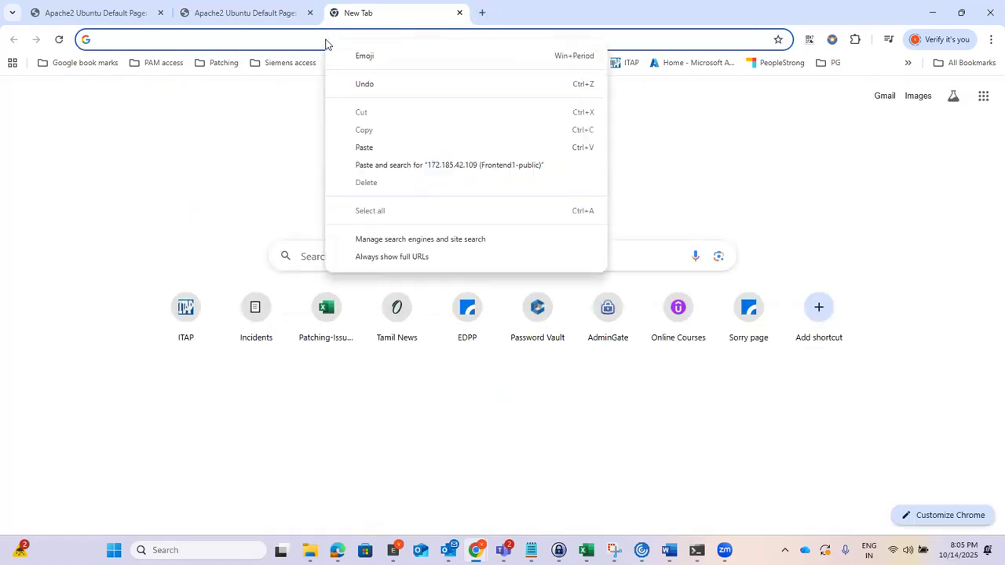
pyautogui.click(371, 142)
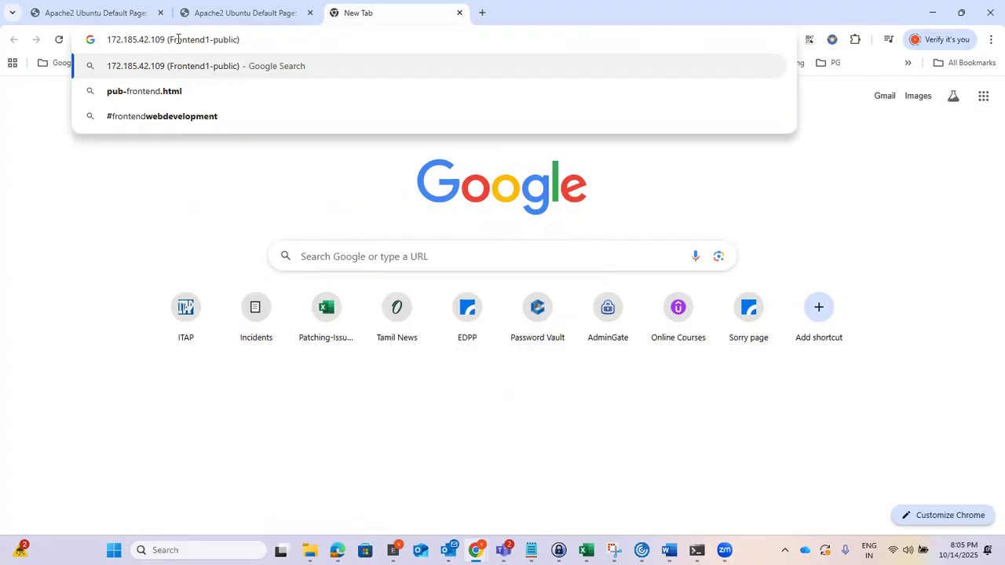
pyautogui.moveTo(167, 40); pyautogui.dragTo(352, 51)
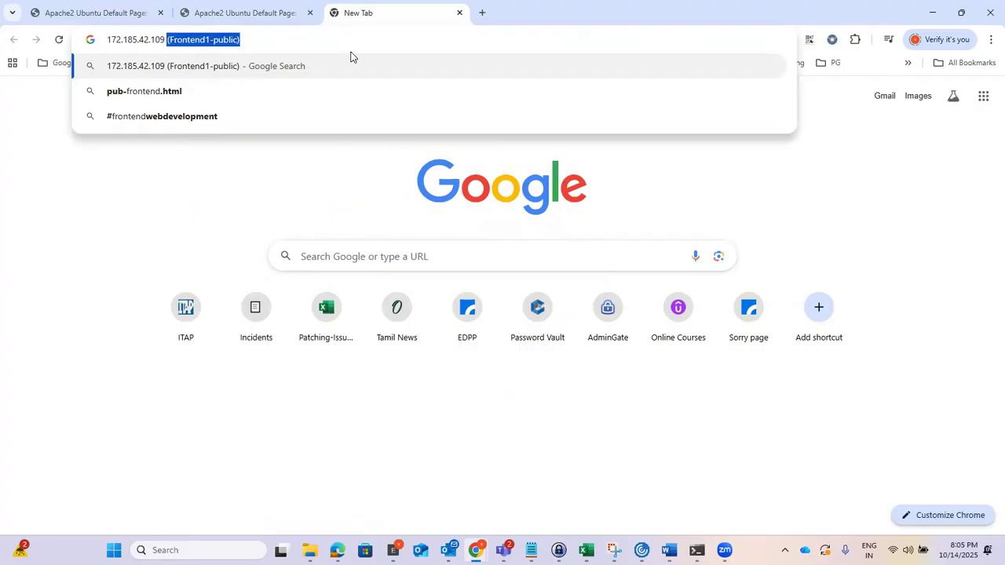
pyautogui.press('BackSpace')
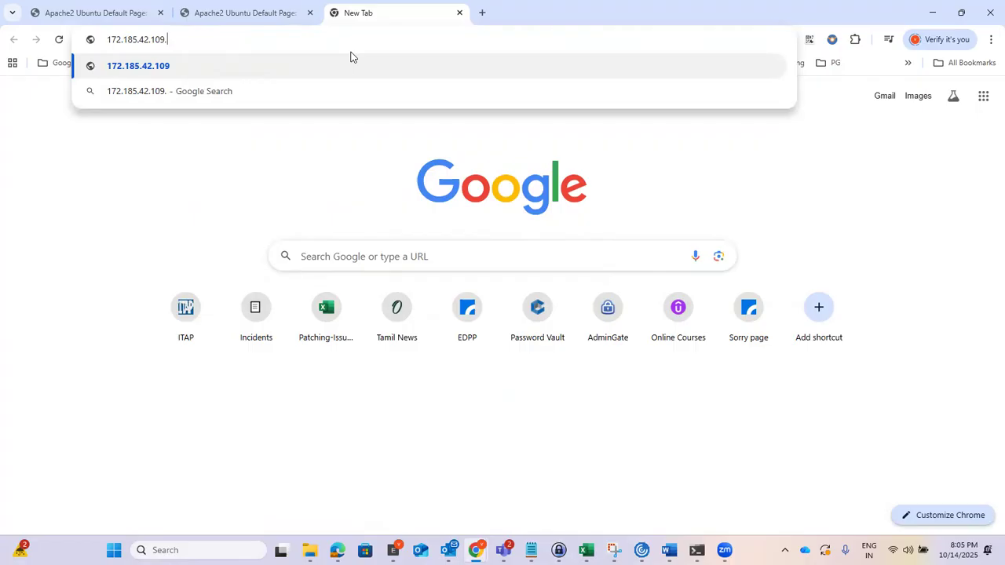
pyautogui.write('/ind')
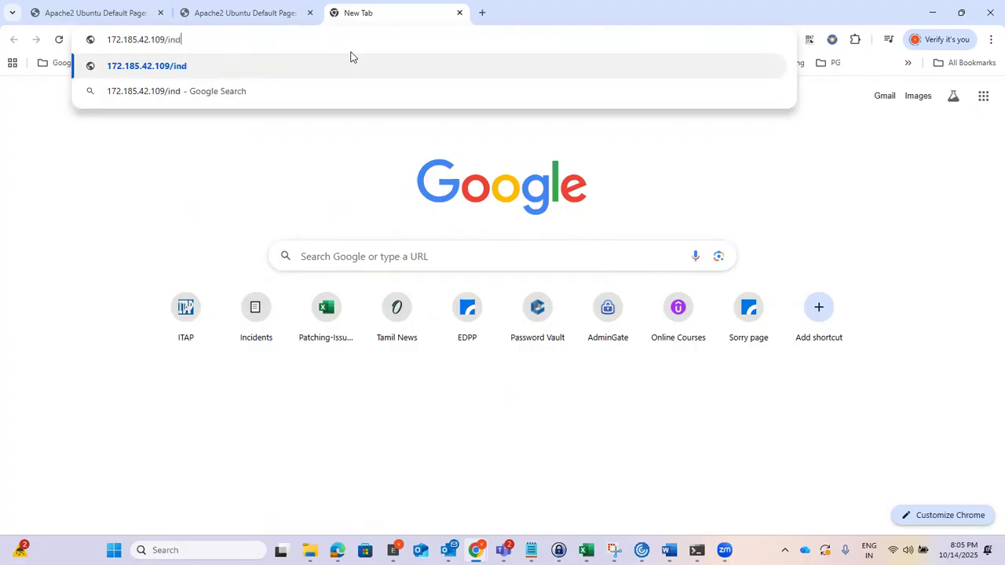
pyautogui.write('ex.h')
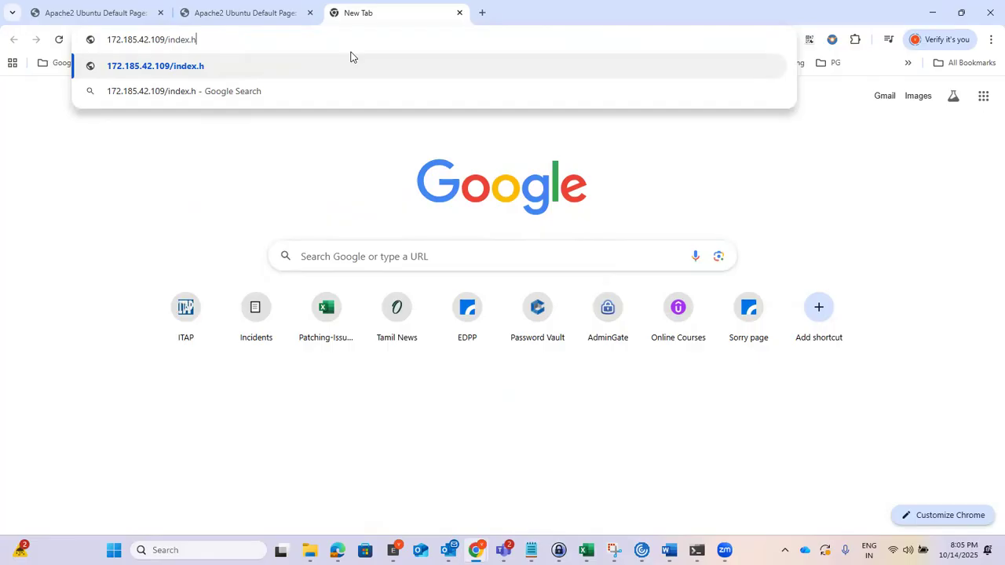
pyautogui.write('tml')
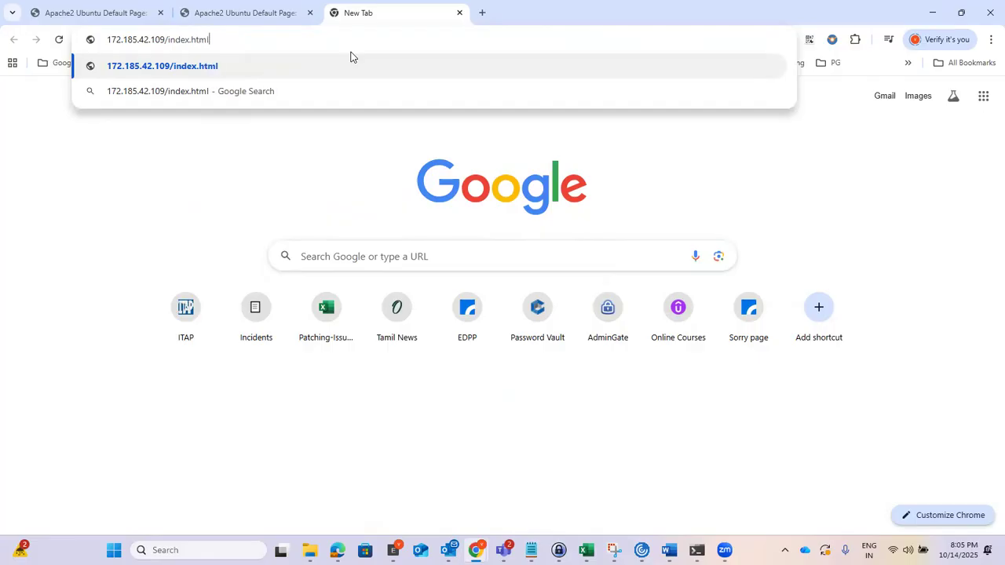
pyautogui.press('Return')
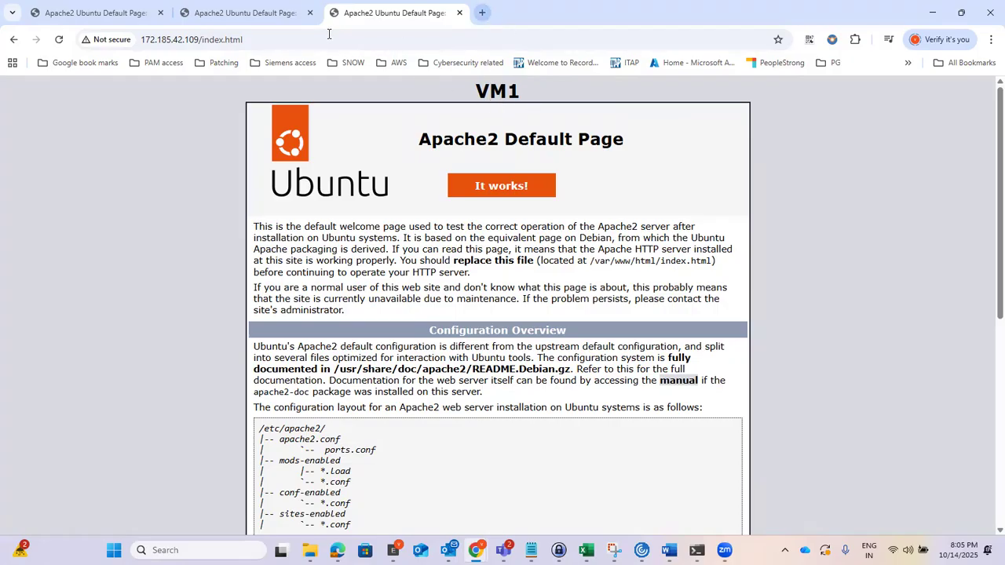
# - Copy the load balancer page's address and load it again in another new tab
pyautogui.moveTo(287, 40); pyautogui.dragTo(138, 41)
pyautogui.hotkey('ctrl', 'c')
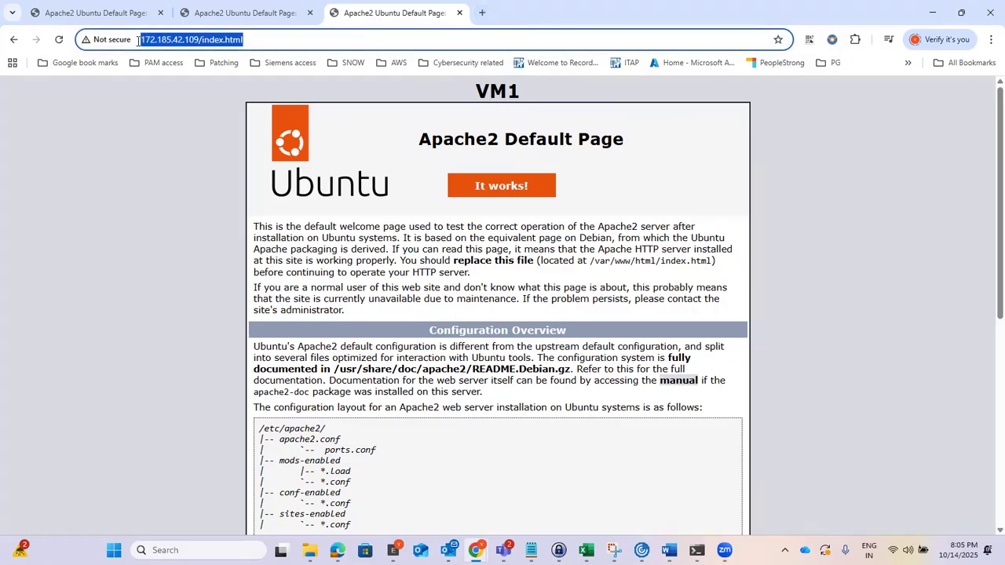
pyautogui.click(483, 14)
pyautogui.rightClick(263, 41)
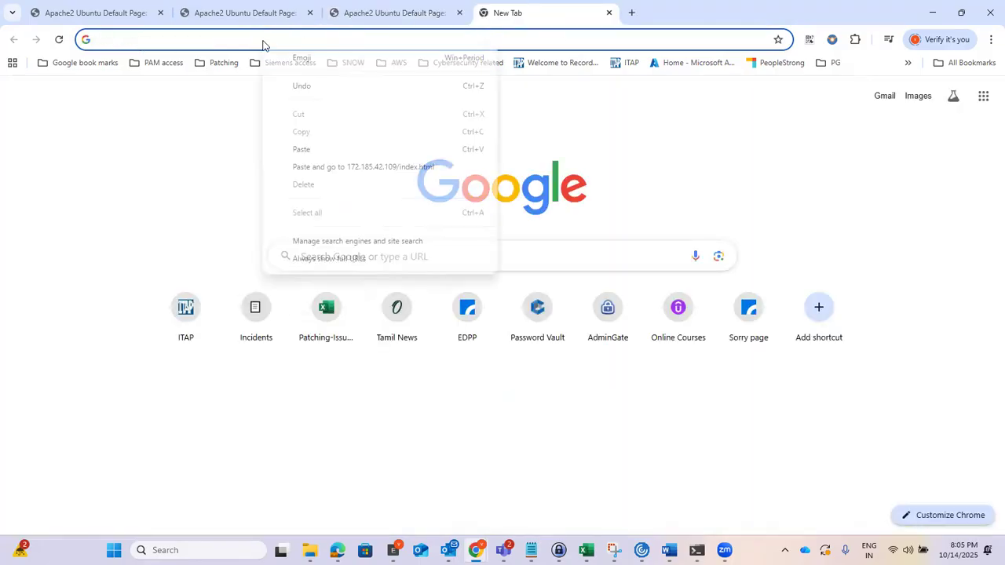
pyautogui.click(303, 149)
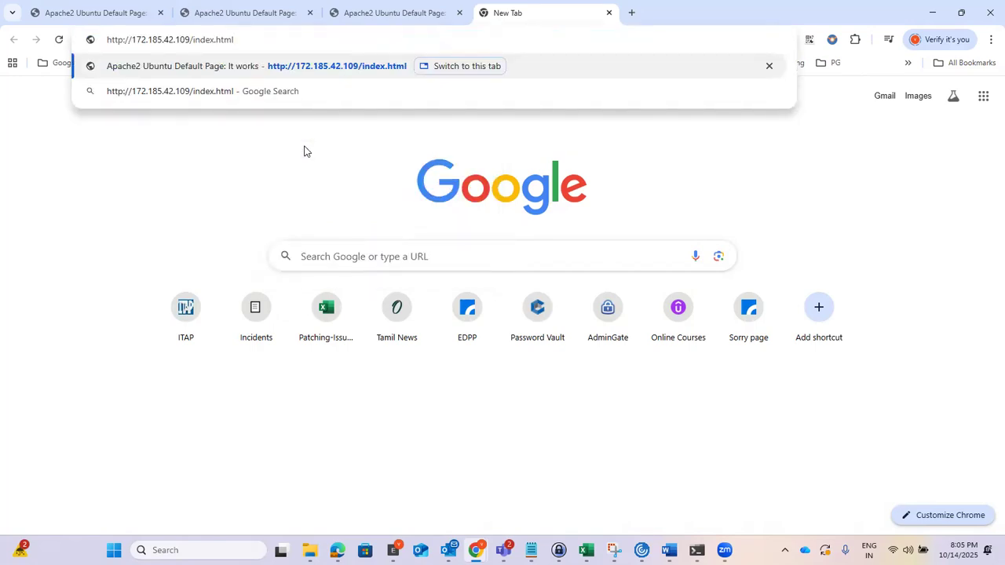
pyautogui.press('Return')
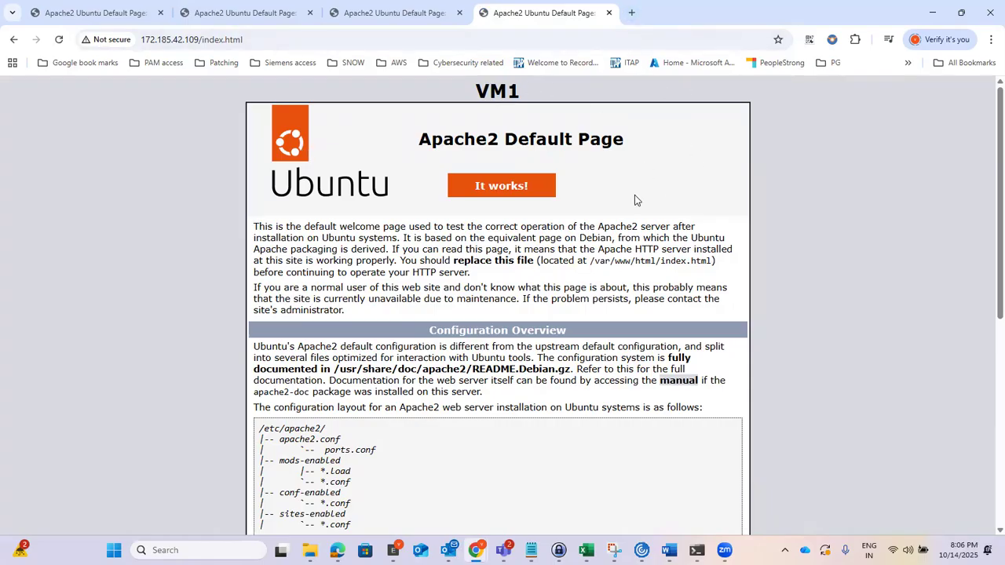
pyautogui.click(989, 40)
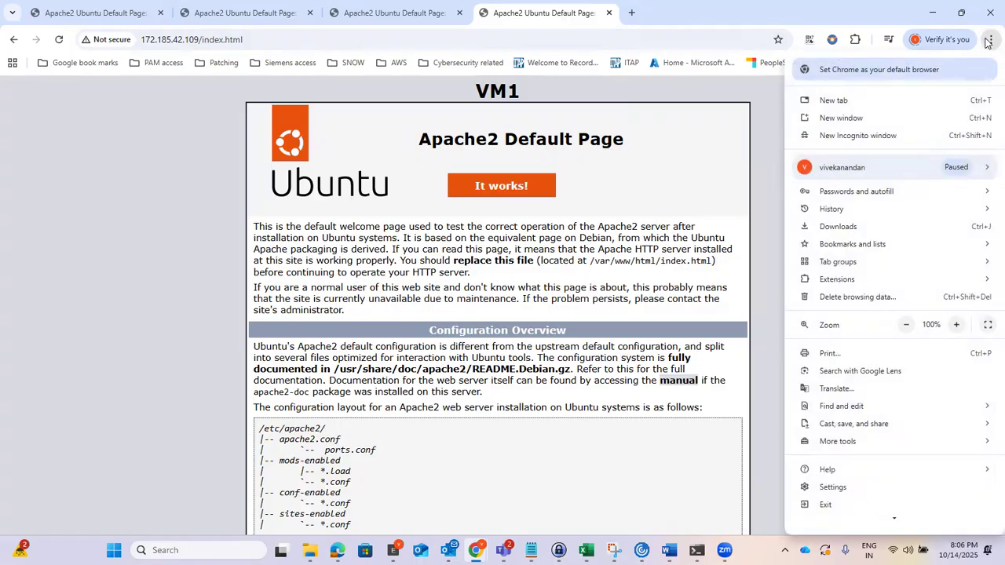
pyautogui.click(858, 135)
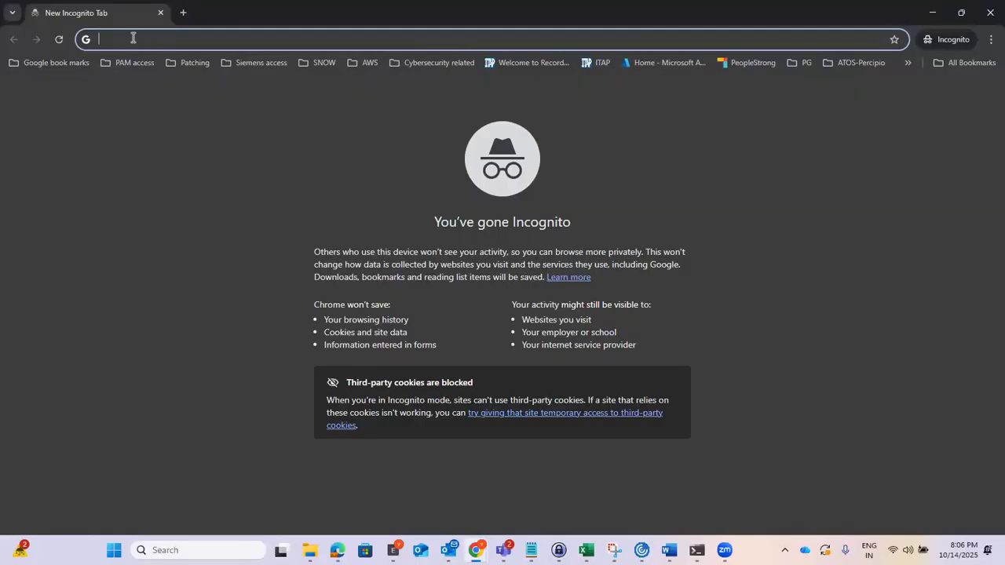
pyautogui.hotkey('ctrl', 'v')
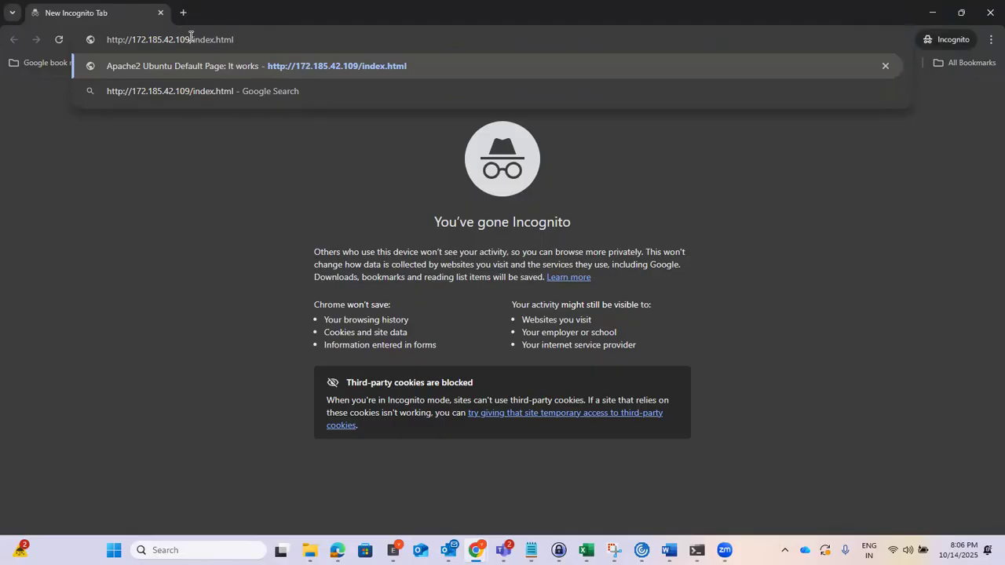
pyautogui.click(311, 68)
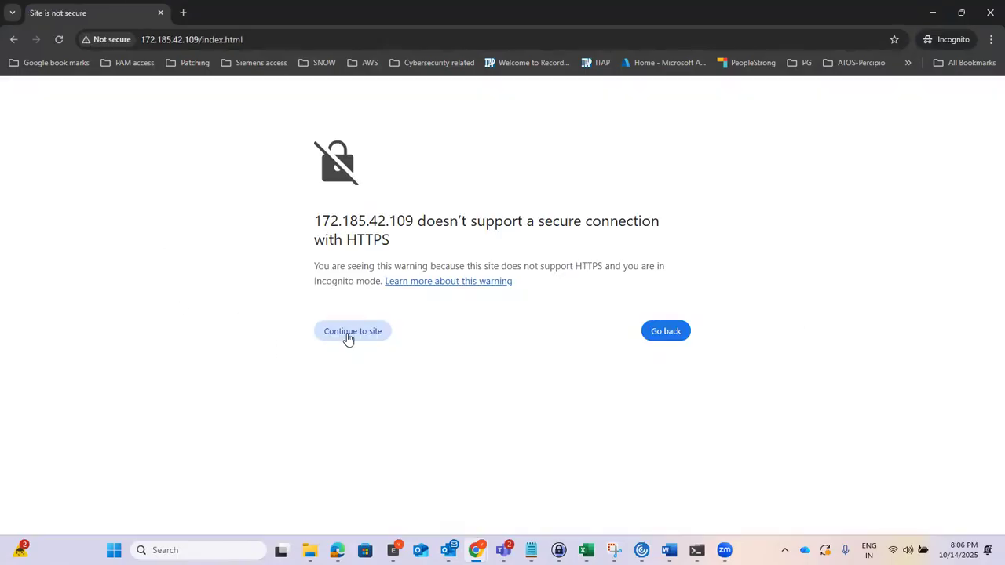
pyautogui.click(364, 331)
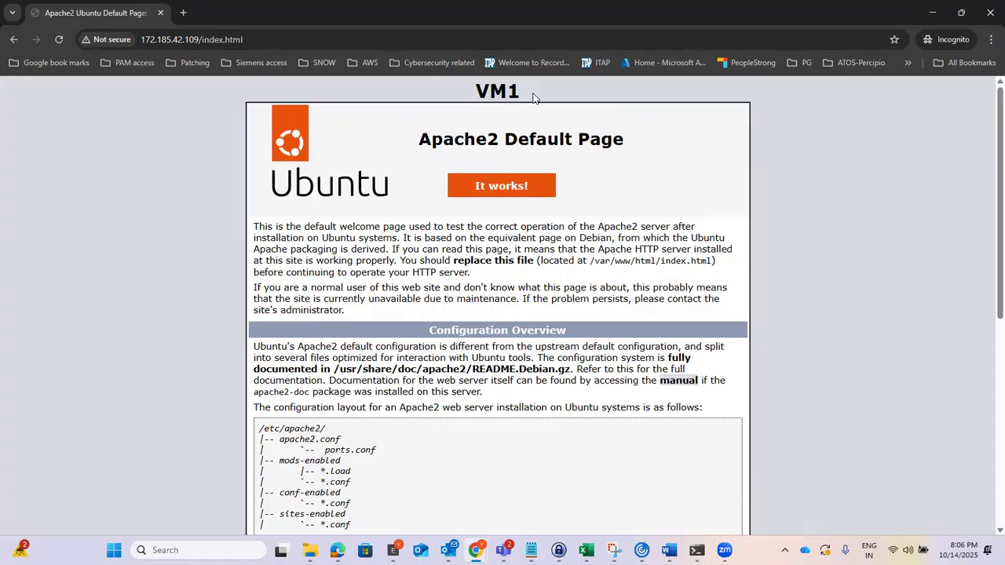
pyautogui.click(183, 13)
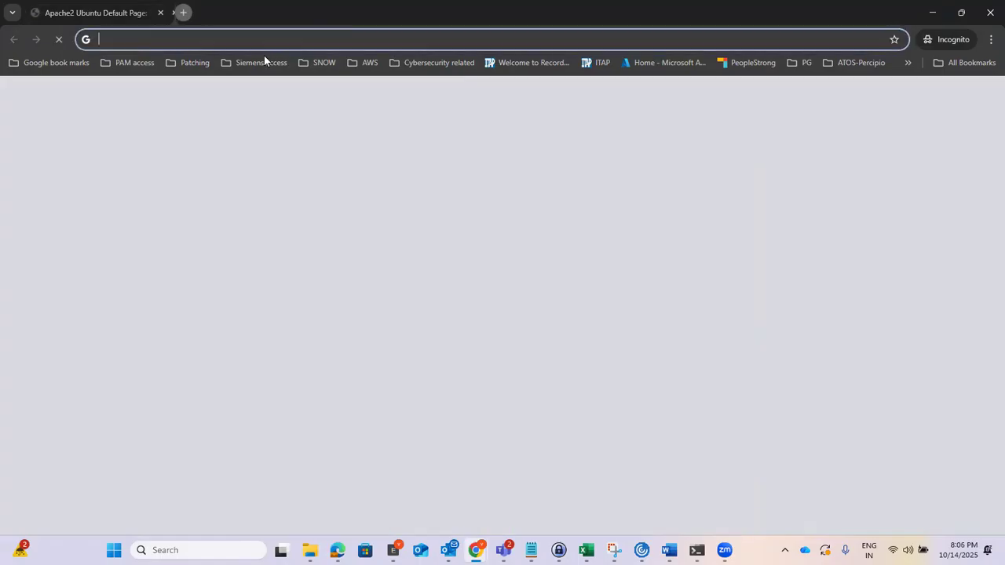
pyautogui.rightClick(269, 41)
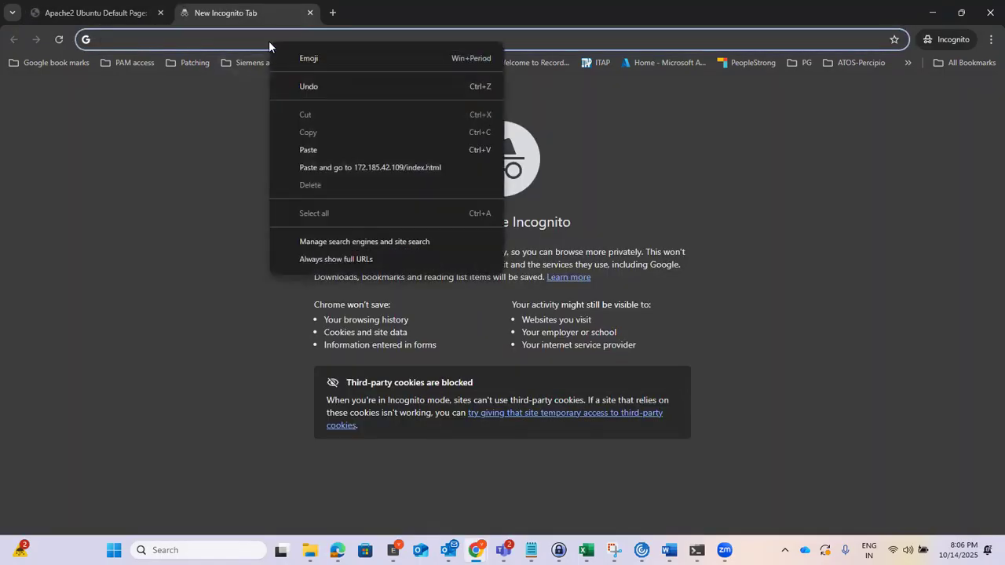
pyautogui.click(308, 155)
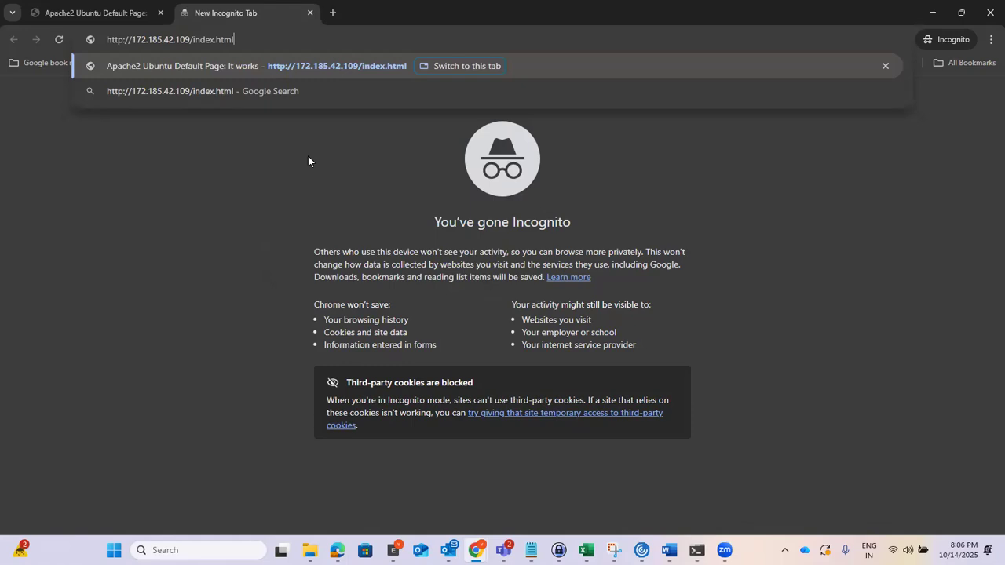
pyautogui.press('Return')
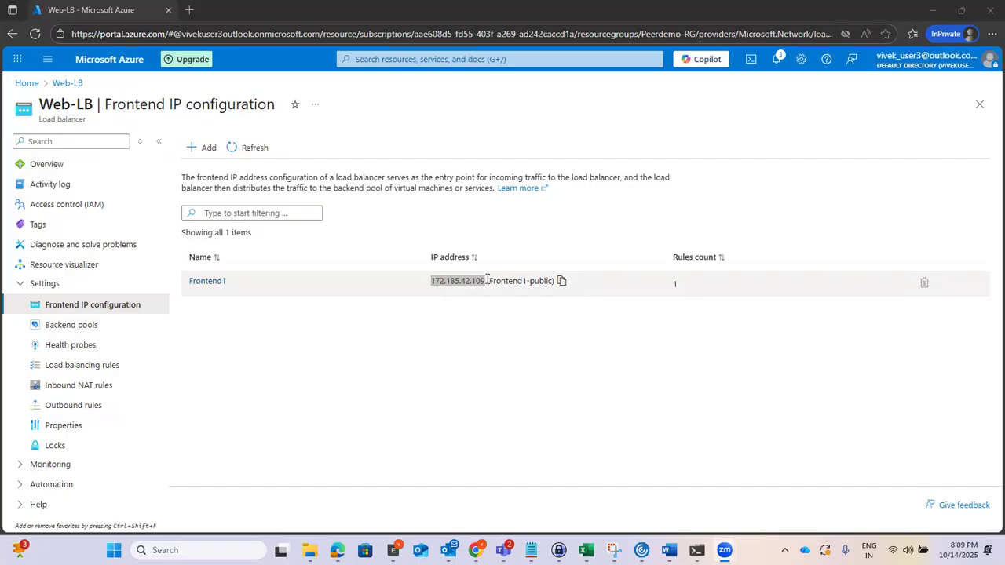
# - Copy the IP address of Frontend1 from the Web-LB frontend IP configuration
pyautogui.click(488, 281)
pyautogui.moveTo(485, 280); pyautogui.dragTo(432, 285)
pyautogui.hotkey('ctrl', 'c')
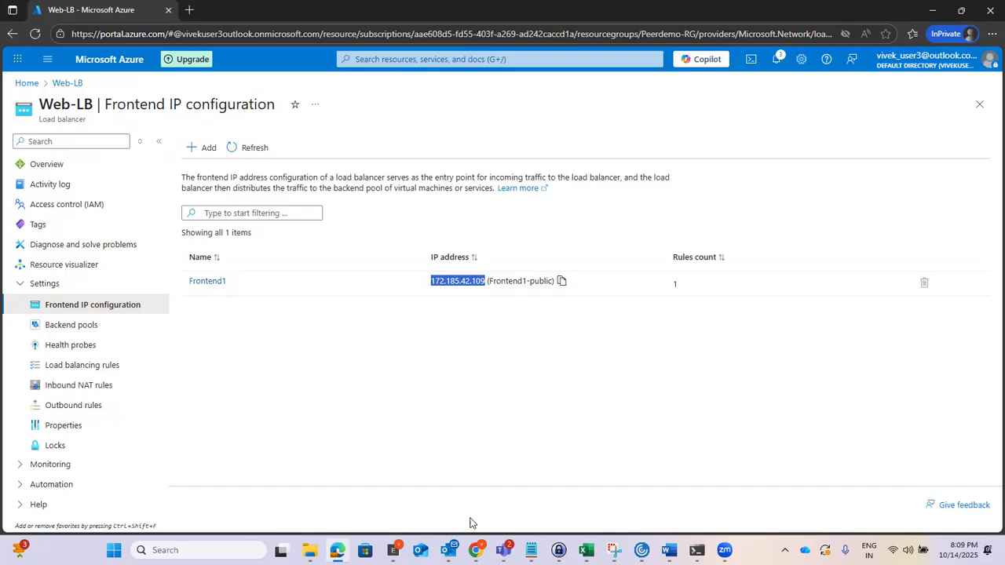
# - Switch to the regular Chrome window, close VM2's direct page, and load 172.185.42.109/index.html in the empty tab
pyautogui.moveTo(476, 550)
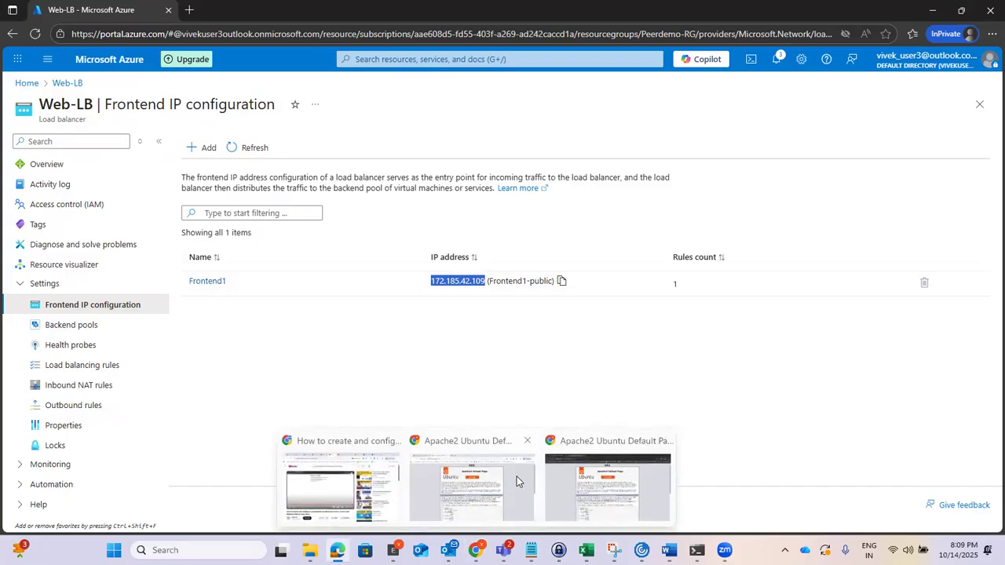
pyautogui.click(517, 477)
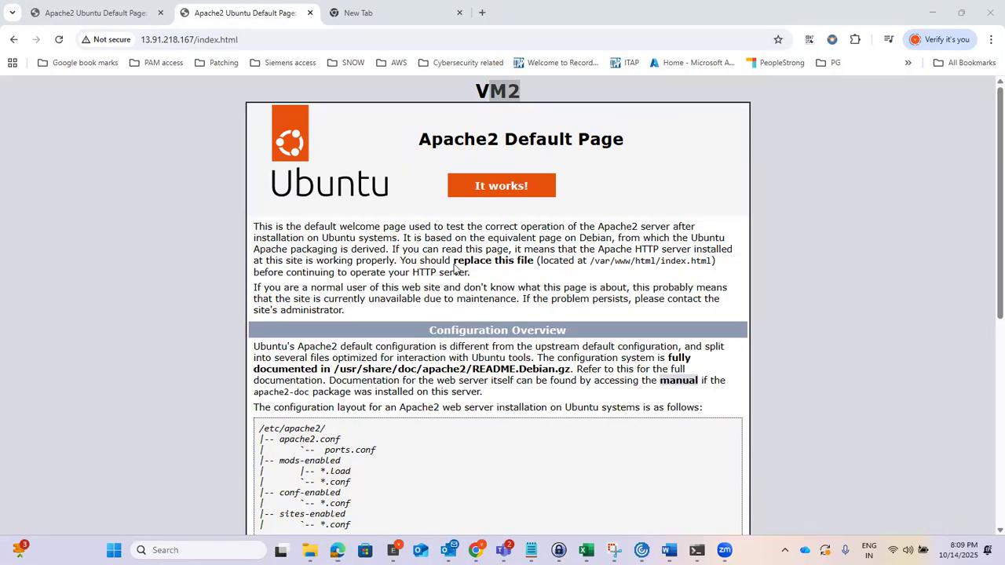
pyautogui.click(311, 13)
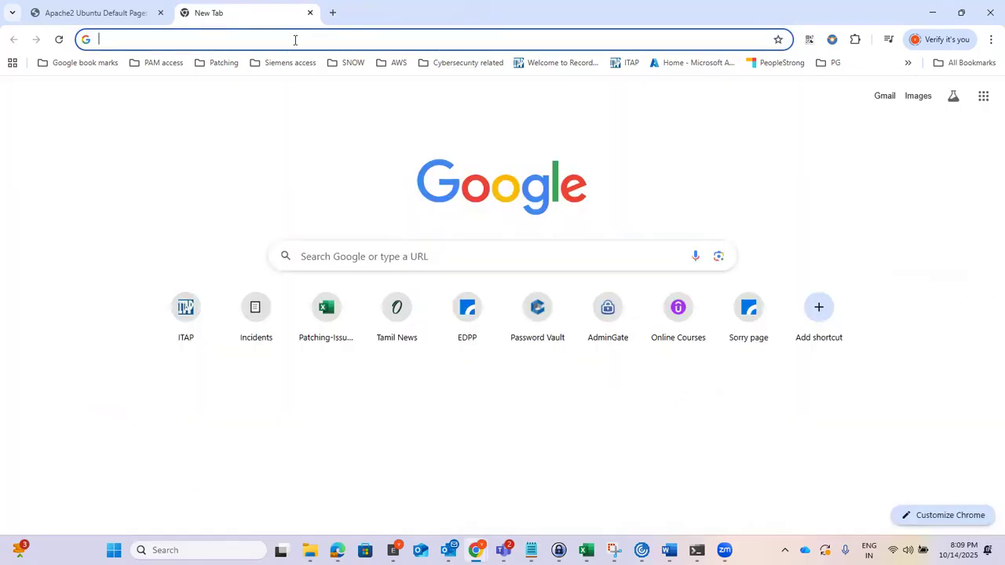
pyautogui.click(295, 40)
pyautogui.hotkey('ctrl', 'v')
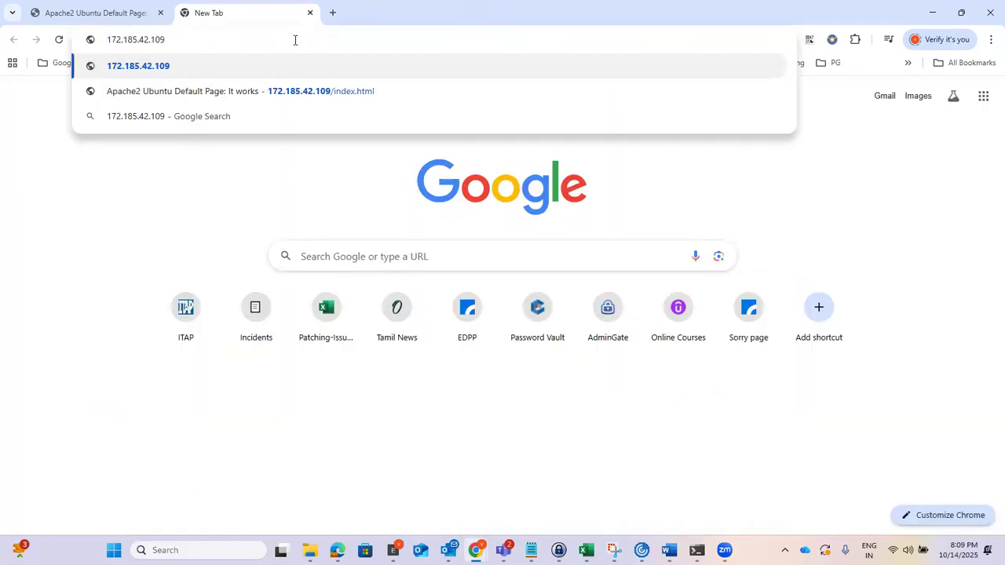
pyautogui.write('/ind')
pyautogui.press('Right')
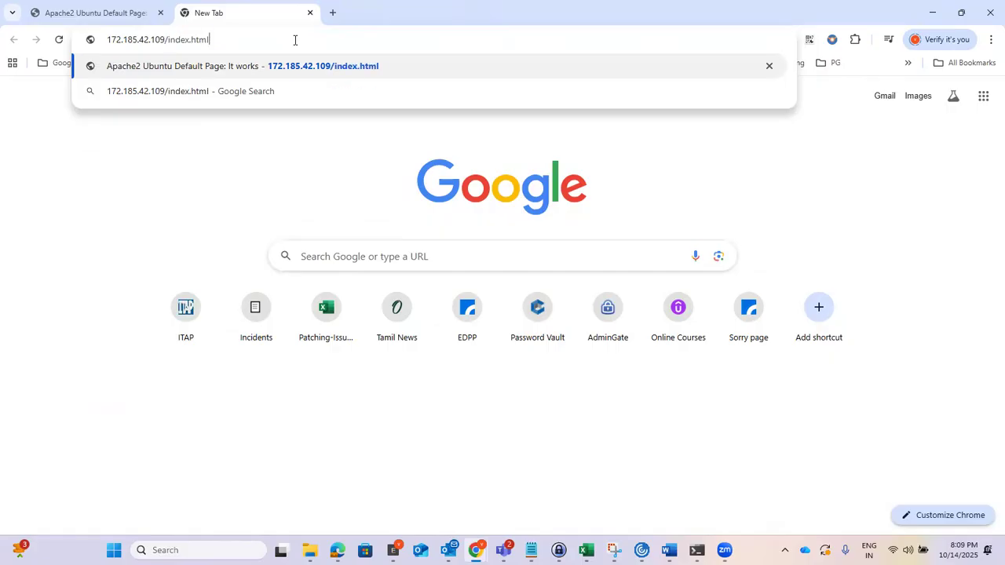
pyautogui.press('Return')
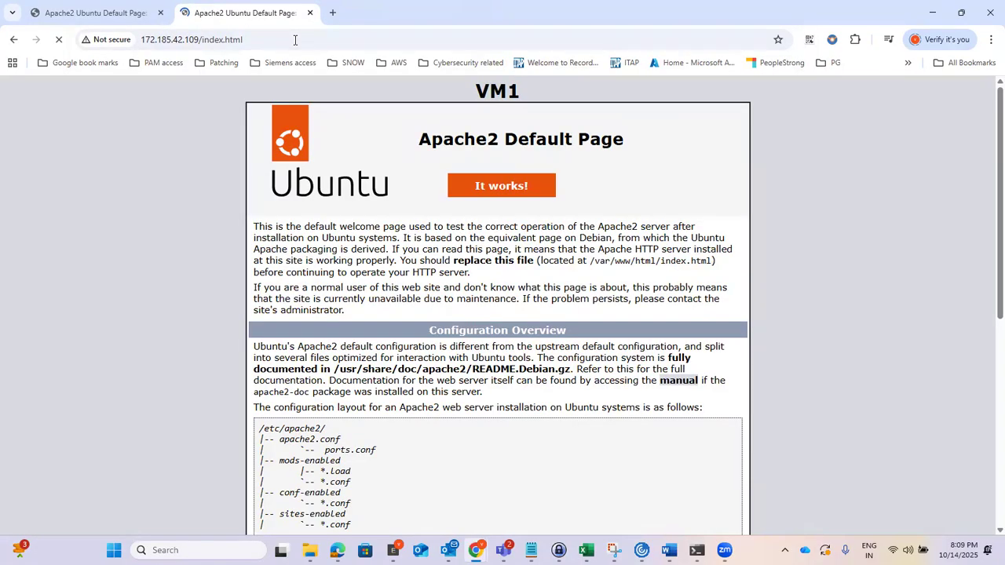
# - Load the bare load balancer address 172.185.42.109 in another new tab
pyautogui.click(333, 12)
pyautogui.click(328, 39)
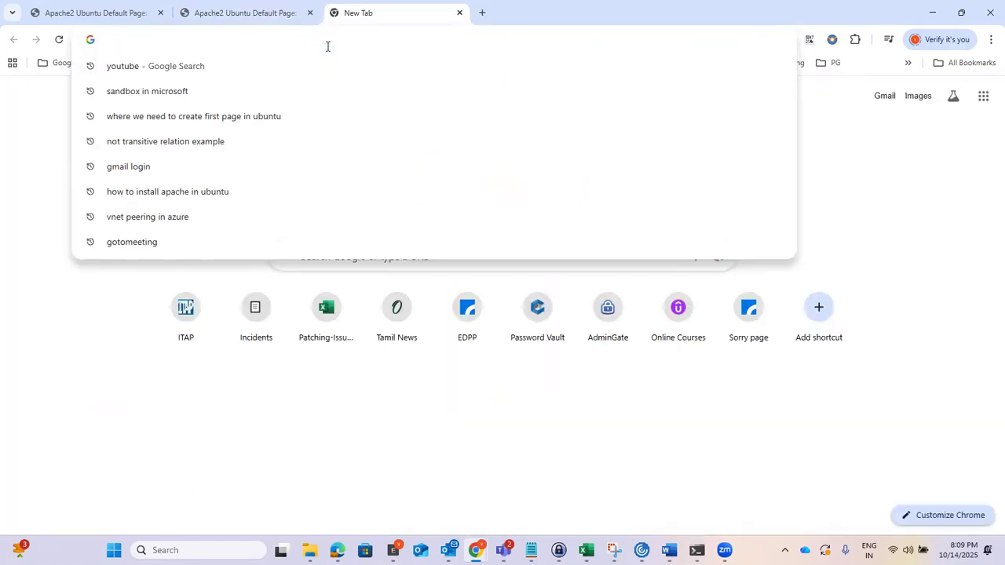
pyautogui.hotkey('ctrl', 'v')
pyautogui.press('Return')
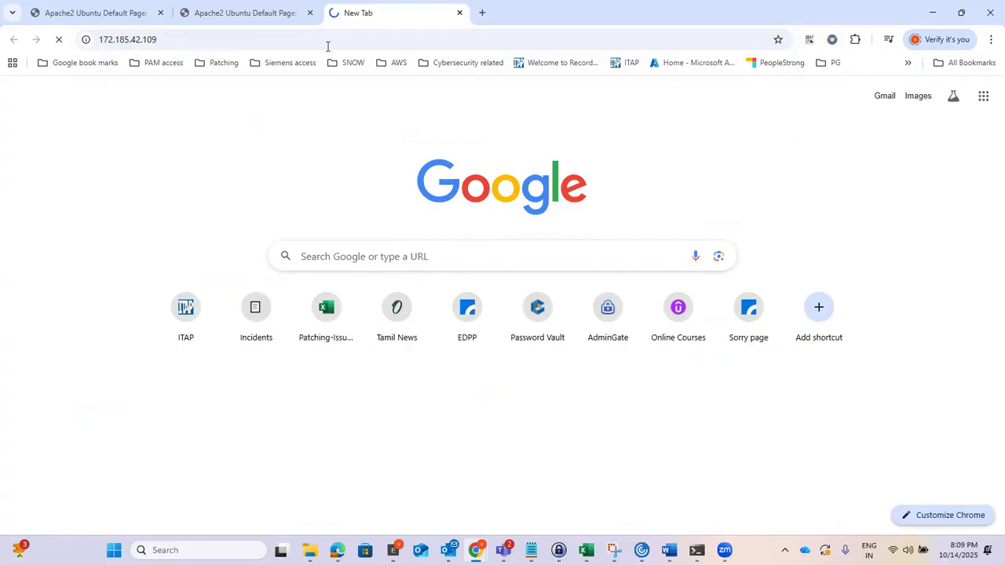
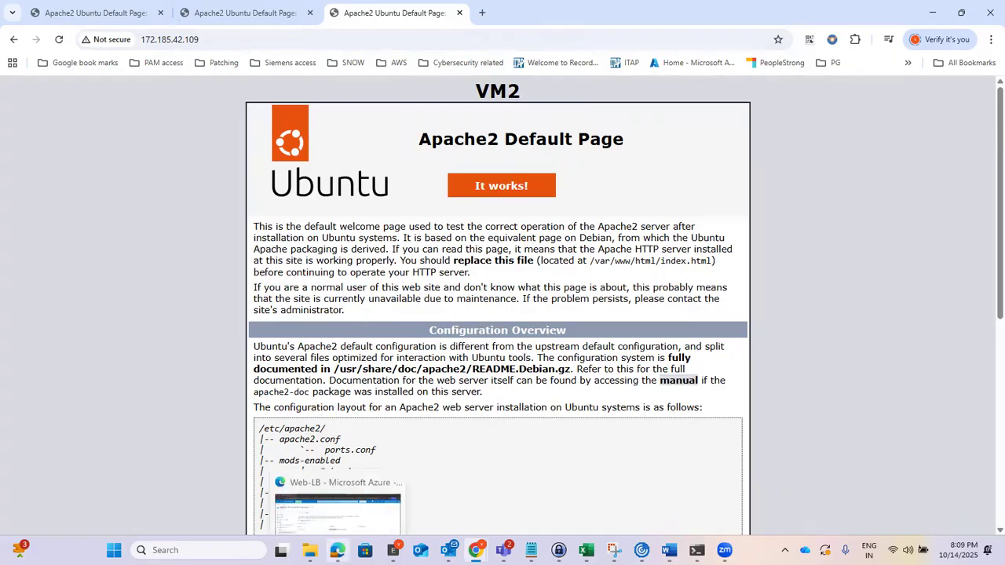
# - Switch back to the Azure portal in Edge, open the virtual machines list, and stop VM2
pyautogui.click(338, 511)
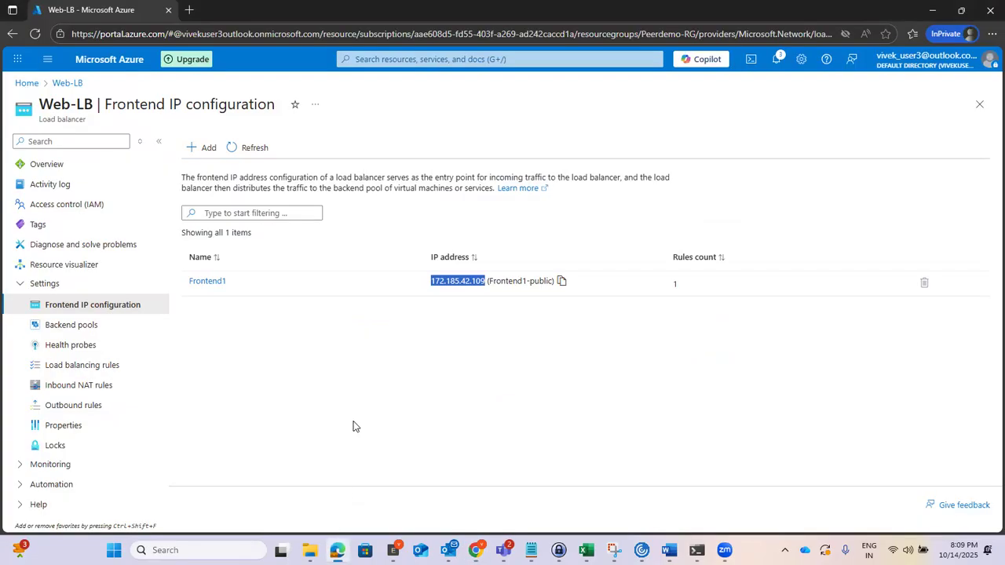
pyautogui.click(424, 59)
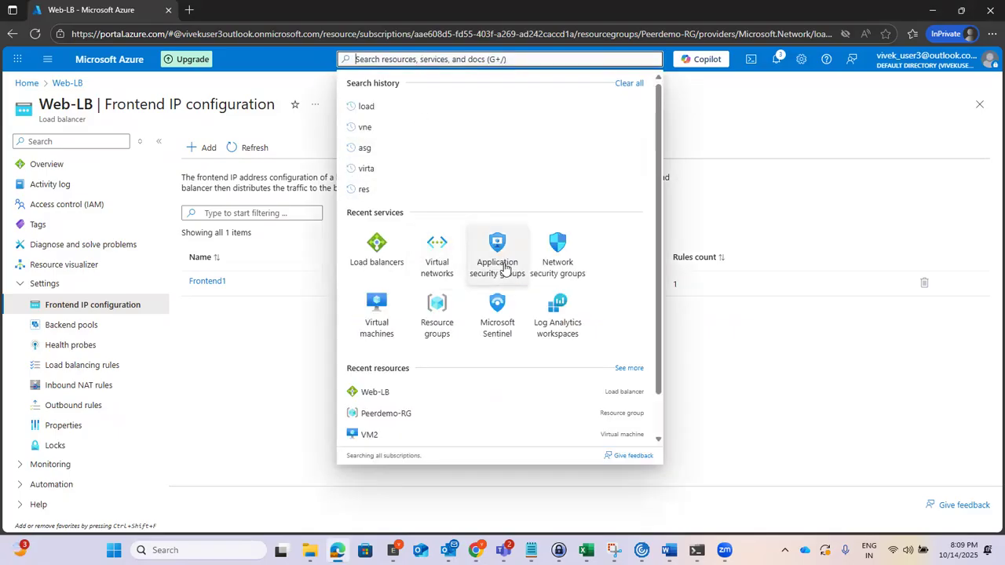
pyautogui.click(384, 314)
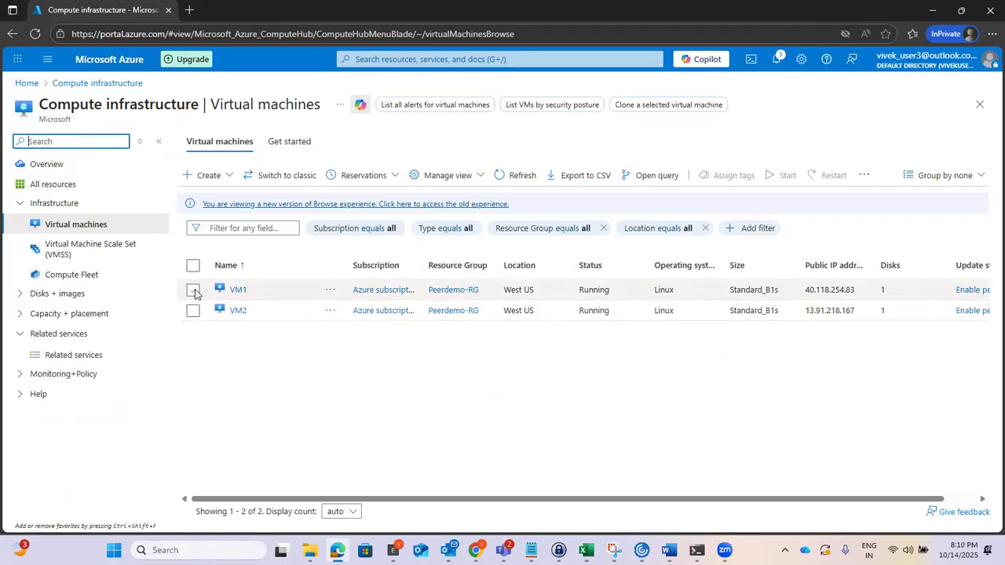
pyautogui.click(193, 311)
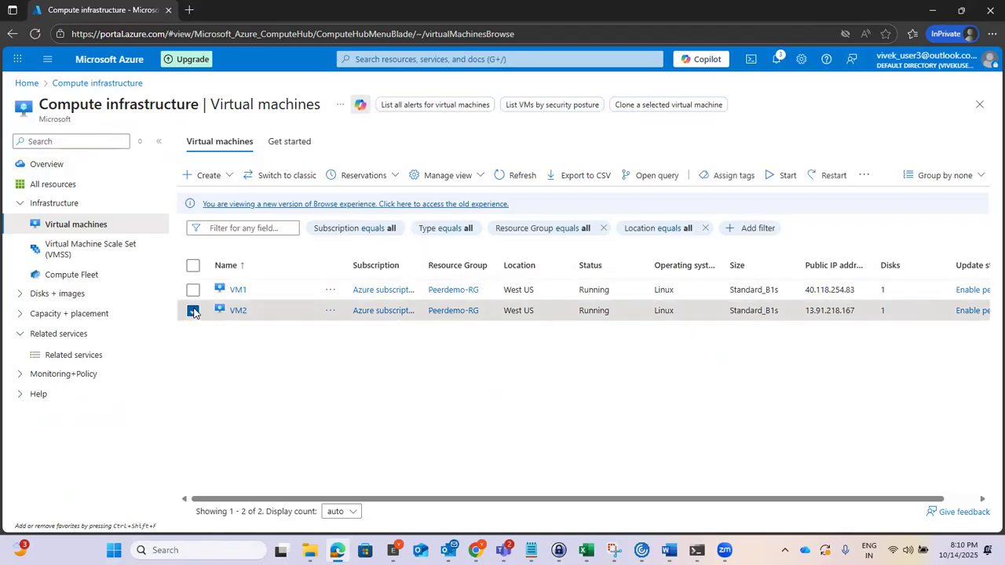
pyautogui.click(864, 175)
pyautogui.click(879, 199)
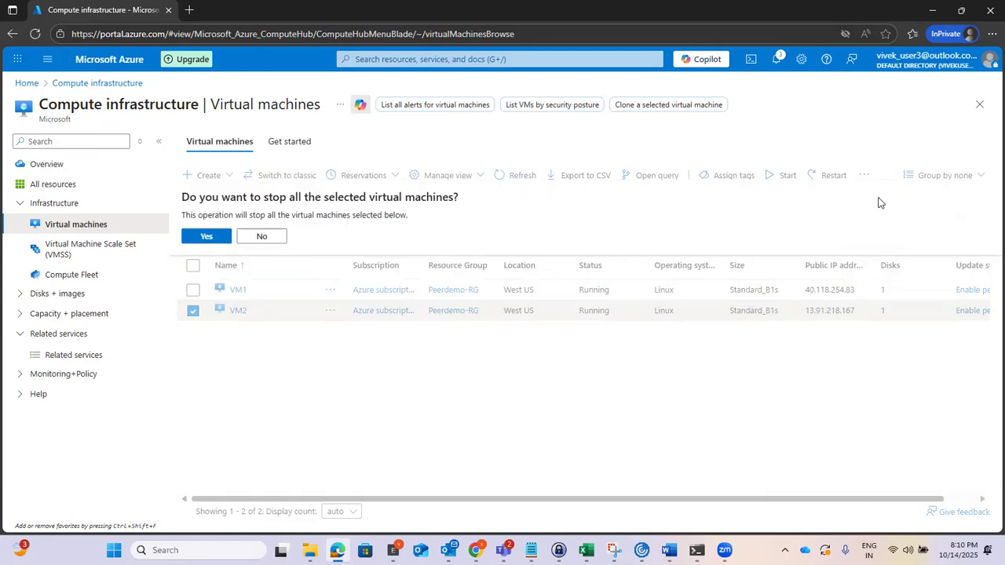
pyautogui.click(207, 236)
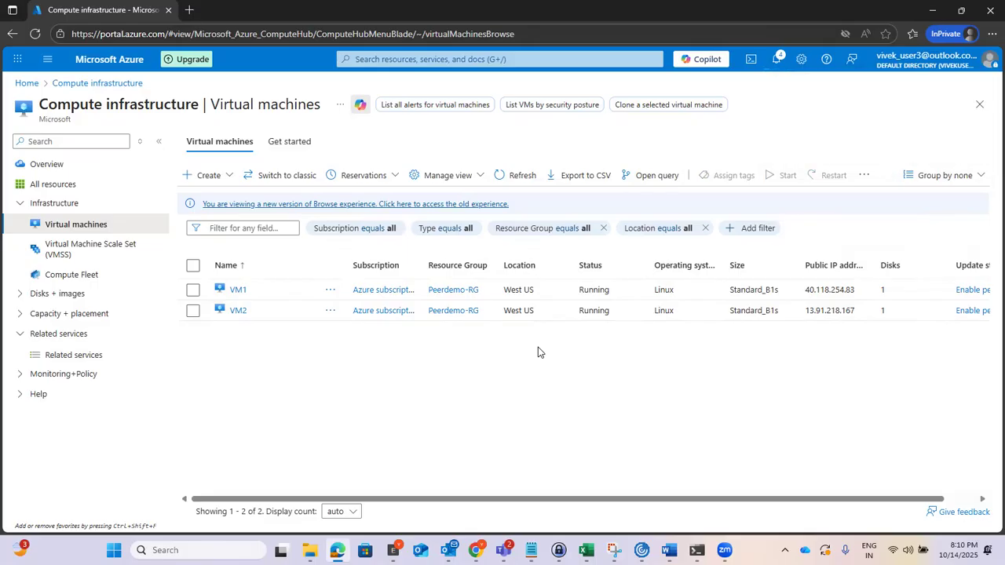
# - Check the notifications for the stop command and refresh the virtual machines list to check VM2's status
pyautogui.click(778, 61)
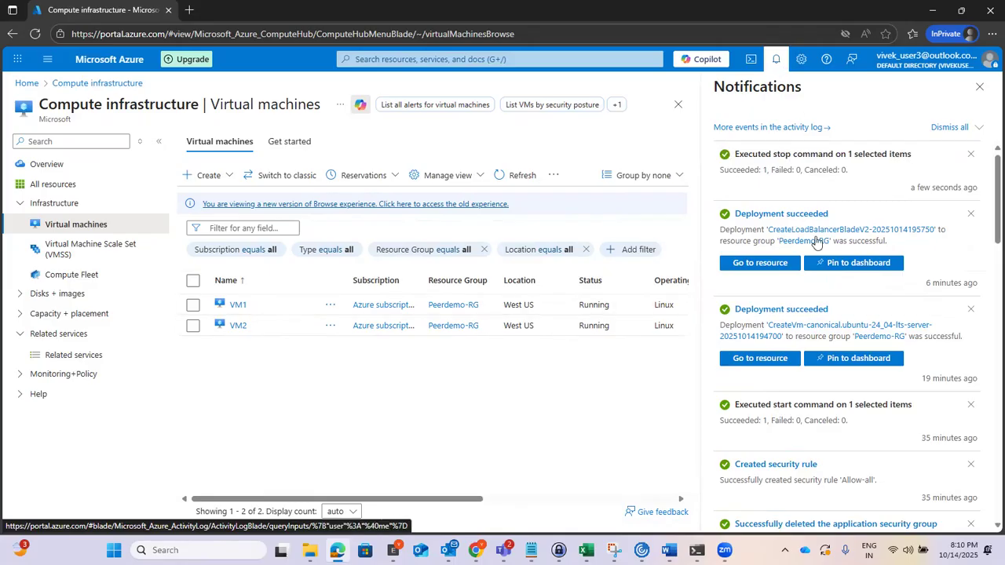
pyautogui.click(980, 86)
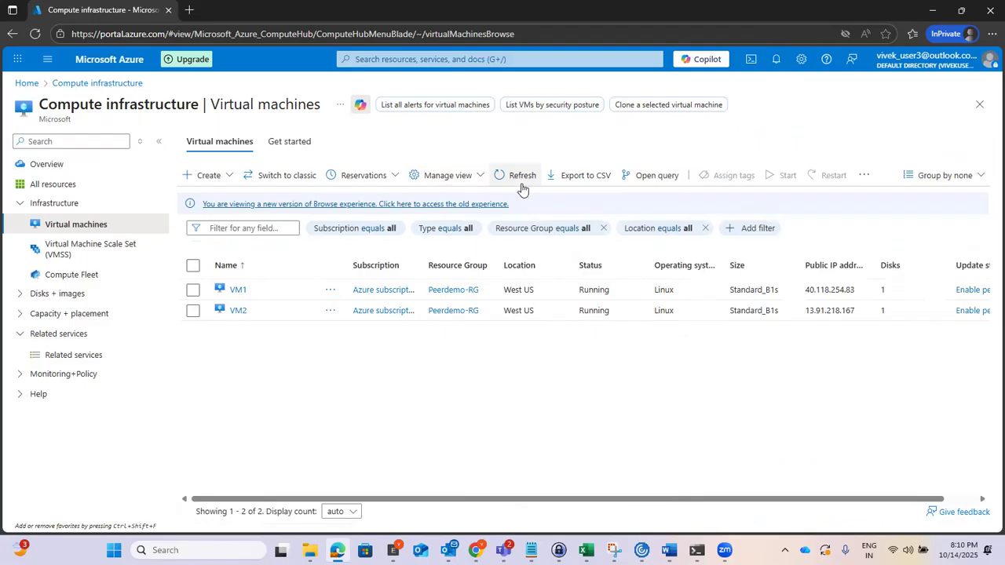
pyautogui.click(521, 179)
pyautogui.click(525, 177)
pyautogui.click(518, 178)
# - Switch to the incognito Chrome window and close it
pyautogui.click(475, 548)
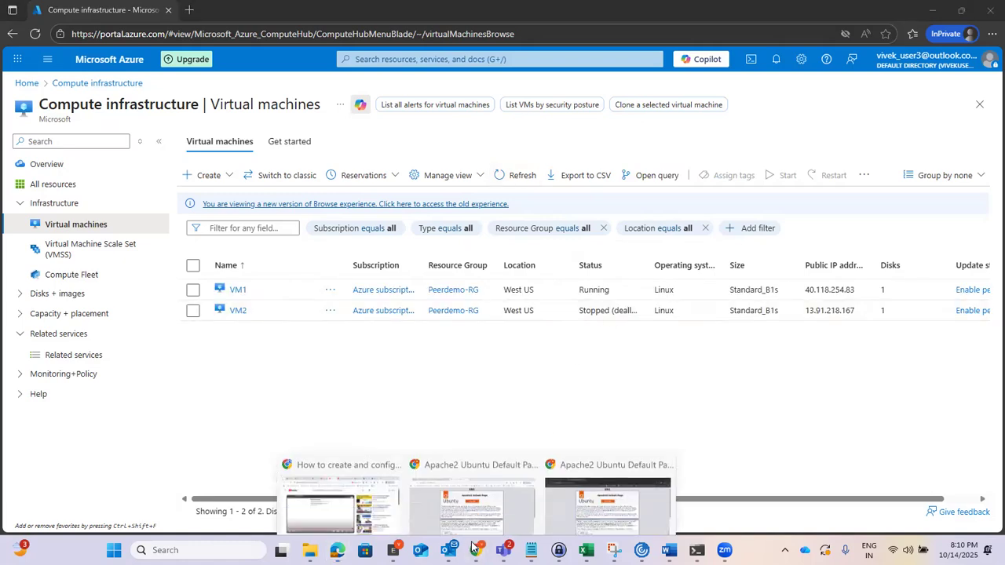
pyautogui.click(569, 481)
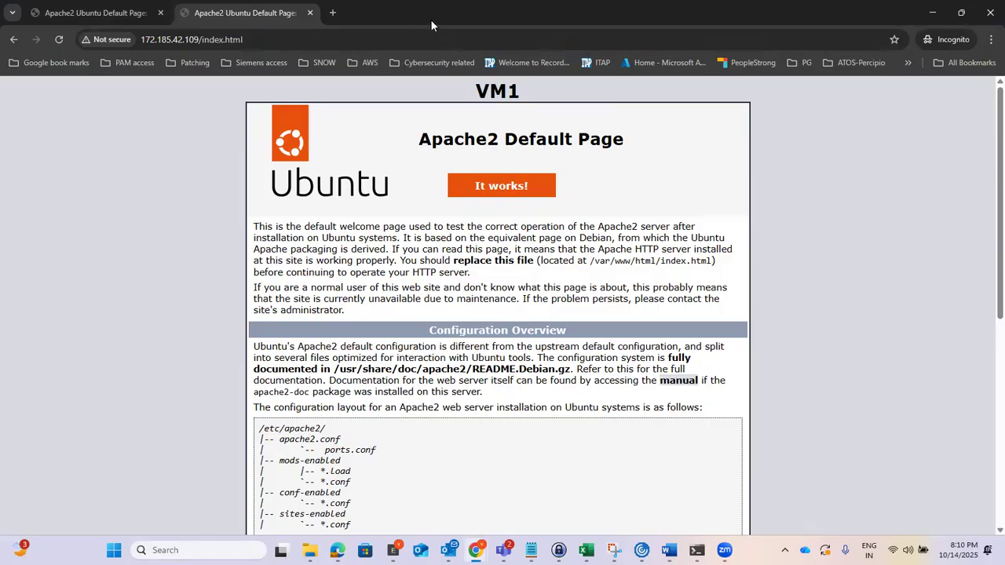
pyautogui.click(991, 12)
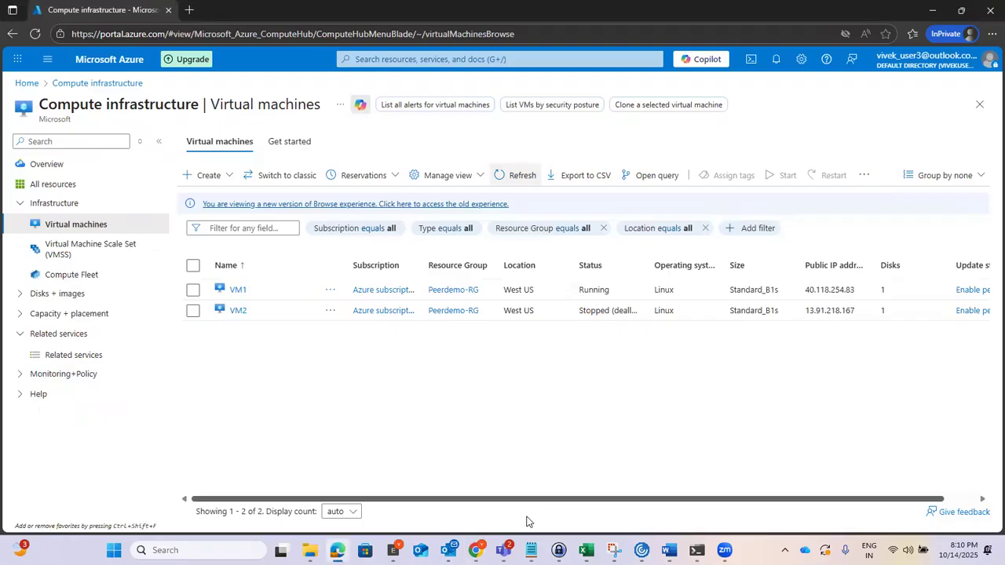
# - In the regular Chrome window, close the tab showing VM2's page and load 172.185.42.109 in a new tab
pyautogui.moveTo(474, 550)
pyautogui.click(503, 495)
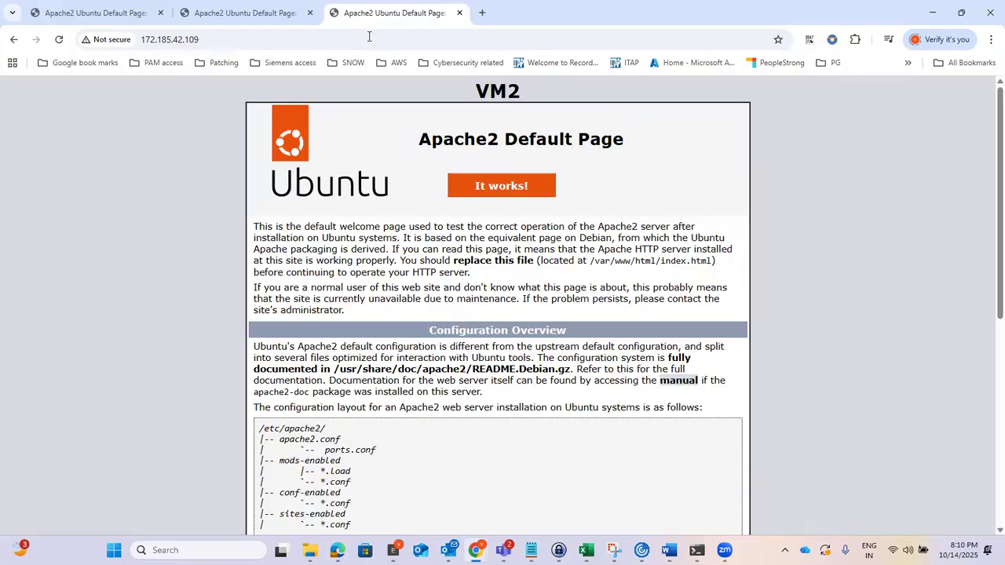
pyautogui.click(460, 13)
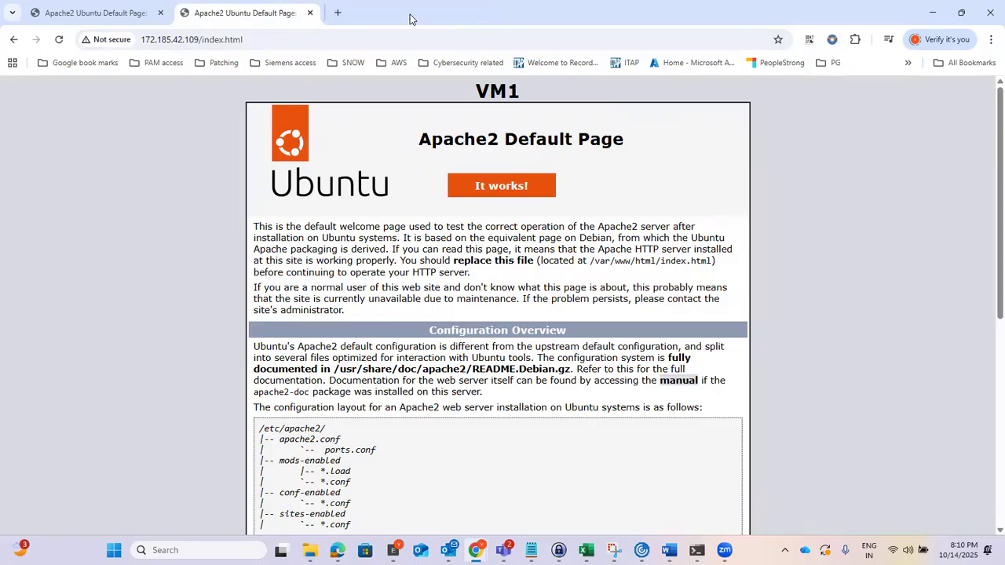
pyautogui.click(331, 13)
pyautogui.rightClick(256, 40)
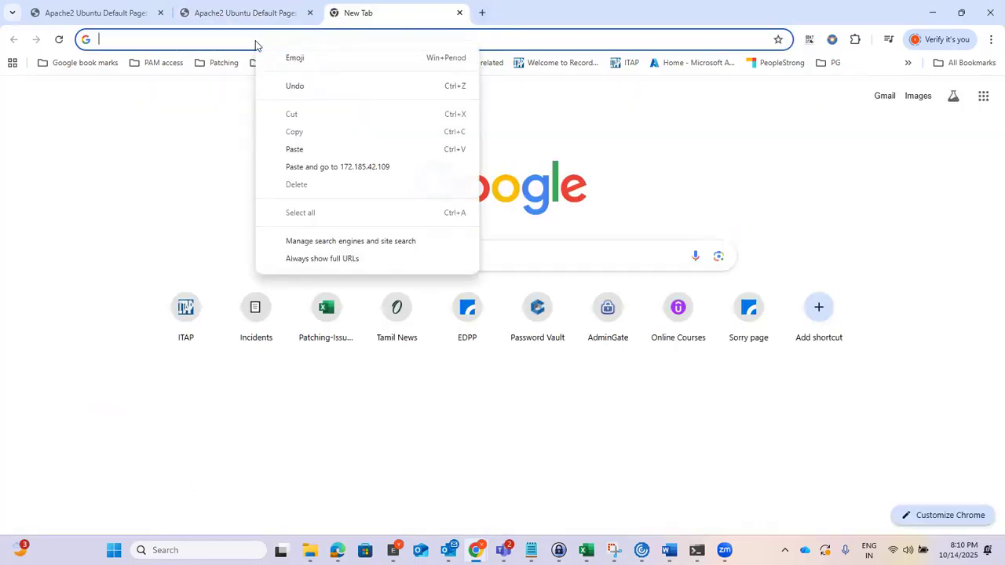
pyautogui.click(295, 150)
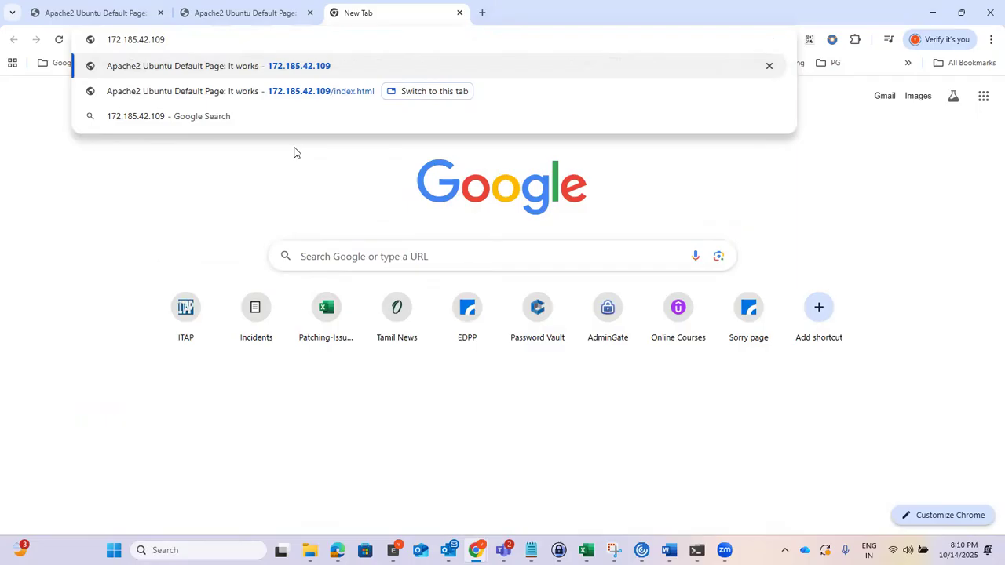
pyautogui.press('Return')
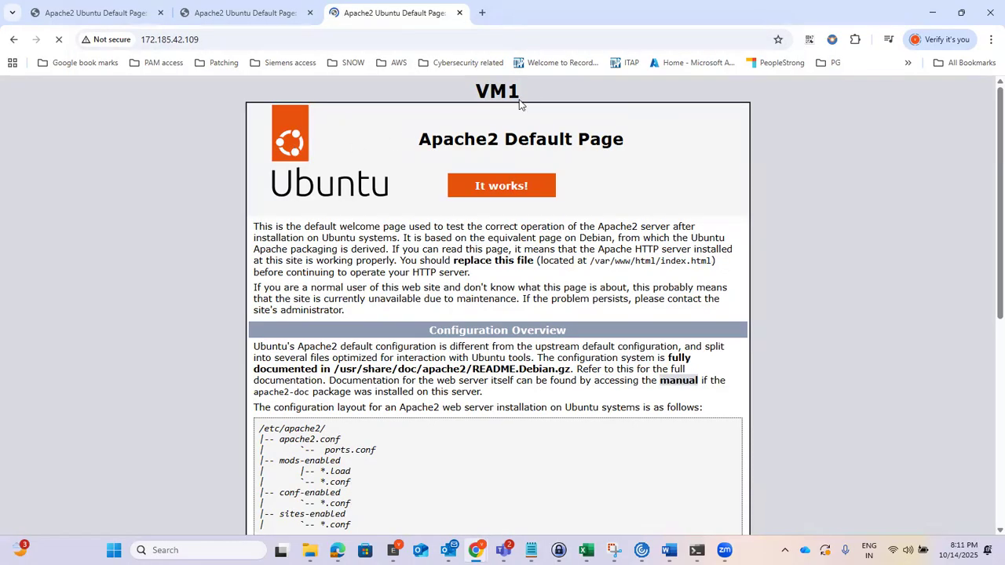
# - Switch to the Azure portal in Edge and start VM2 from the virtual machines list
pyautogui.doubleClick(480, 93)
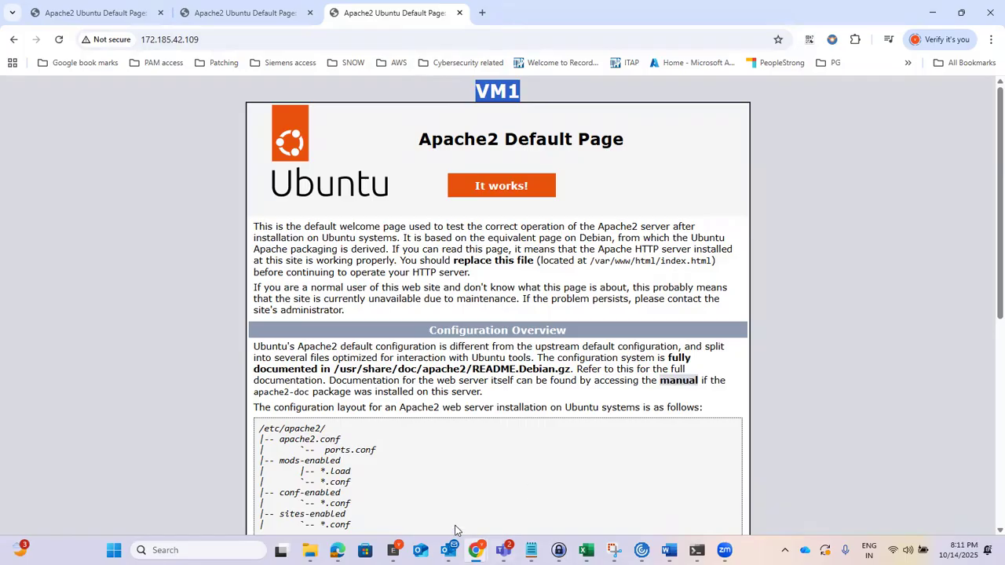
pyautogui.click(338, 550)
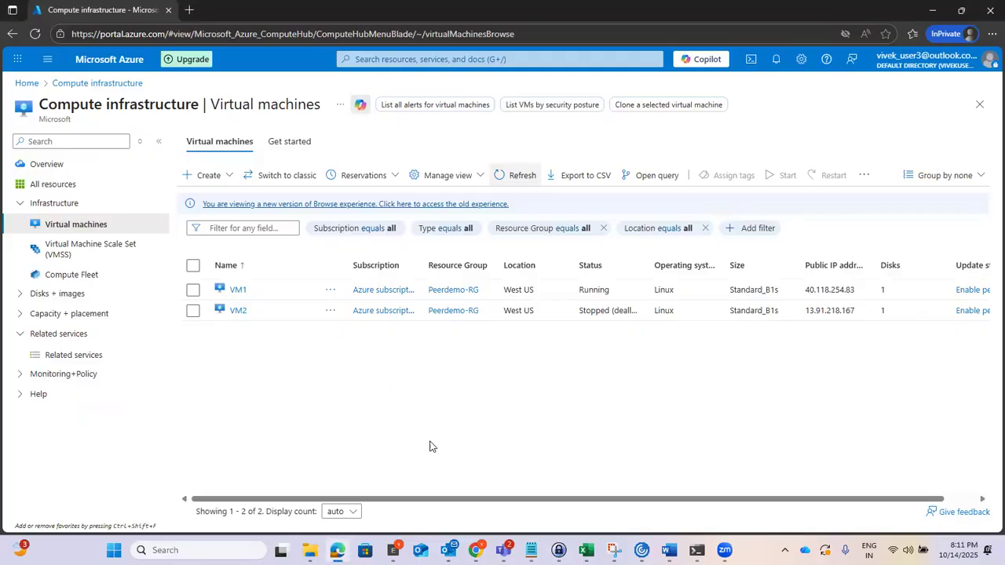
pyautogui.click(194, 312)
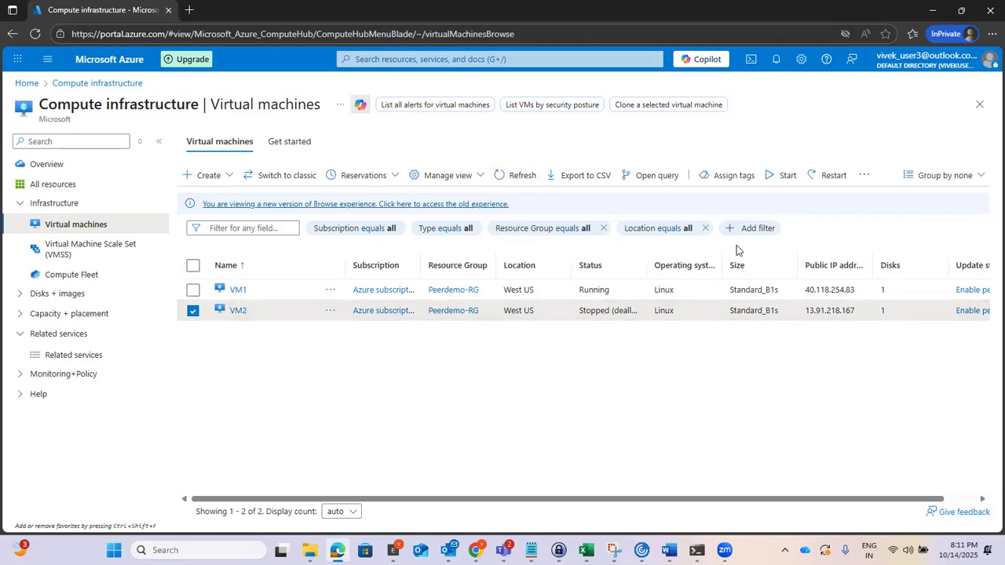
pyautogui.click(781, 175)
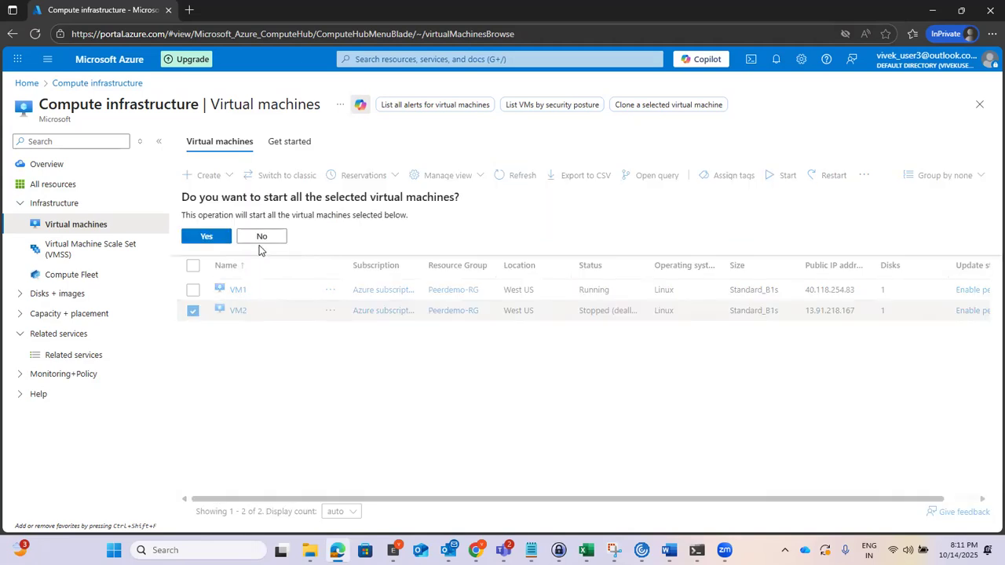
pyautogui.click(206, 236)
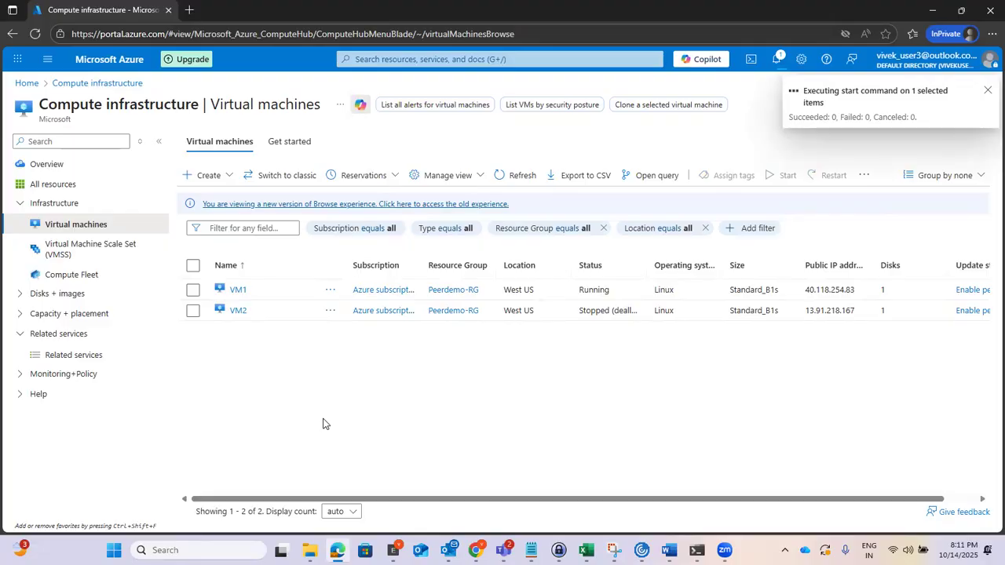
# - Stop VM1 from the virtual machines list and confirm the operation
pyautogui.click(193, 290)
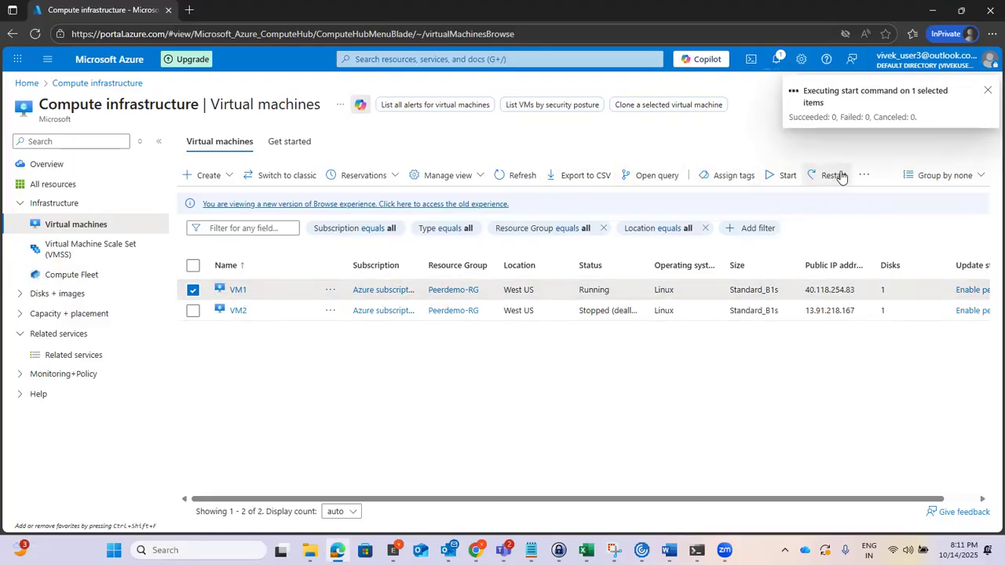
pyautogui.click(864, 176)
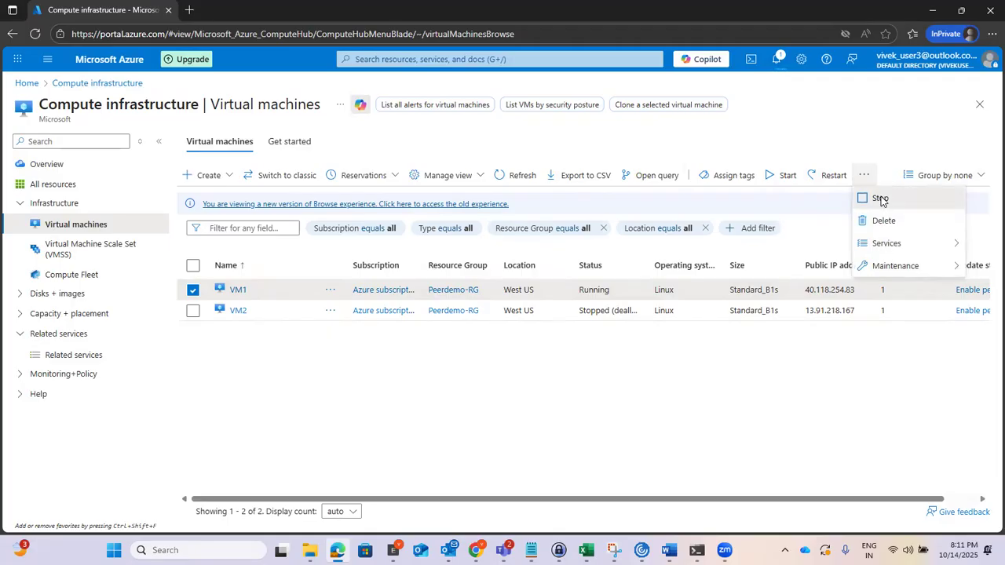
pyautogui.click(880, 198)
pyautogui.click(205, 238)
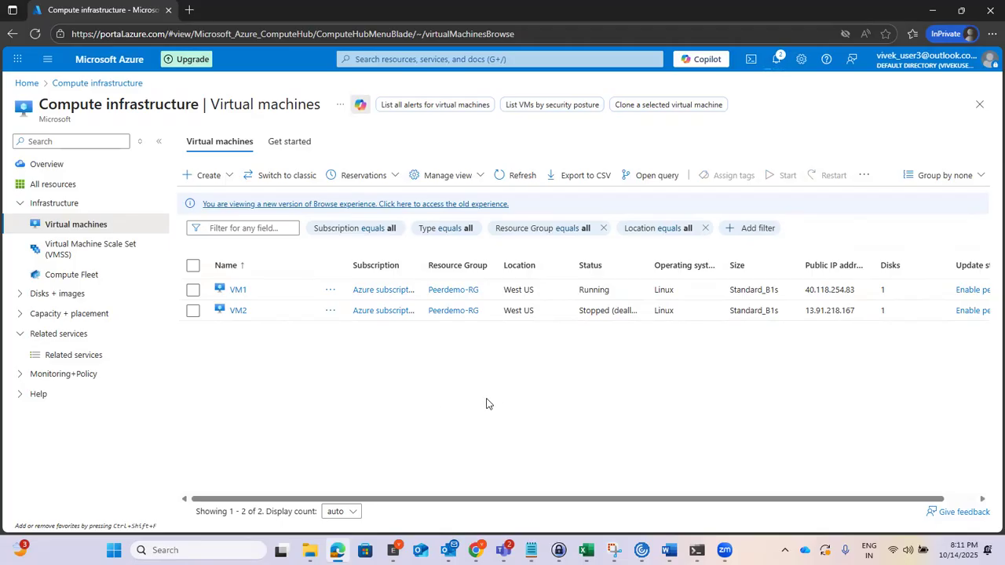
# - Refresh the virtual machines list repeatedly to check the status of VM1 and VM2, dismissing the stop-command notification
pyautogui.click(516, 175)
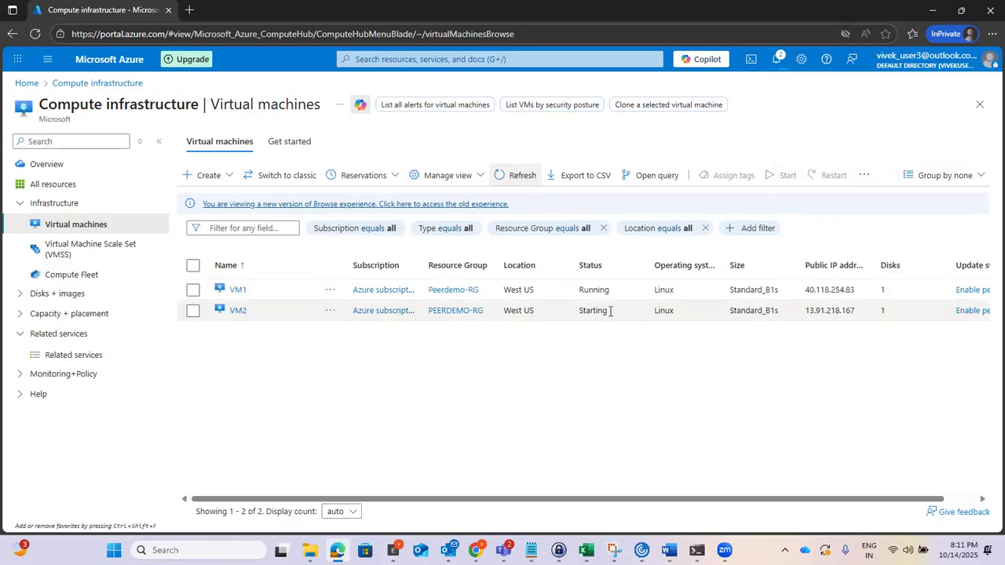
pyautogui.click(517, 176)
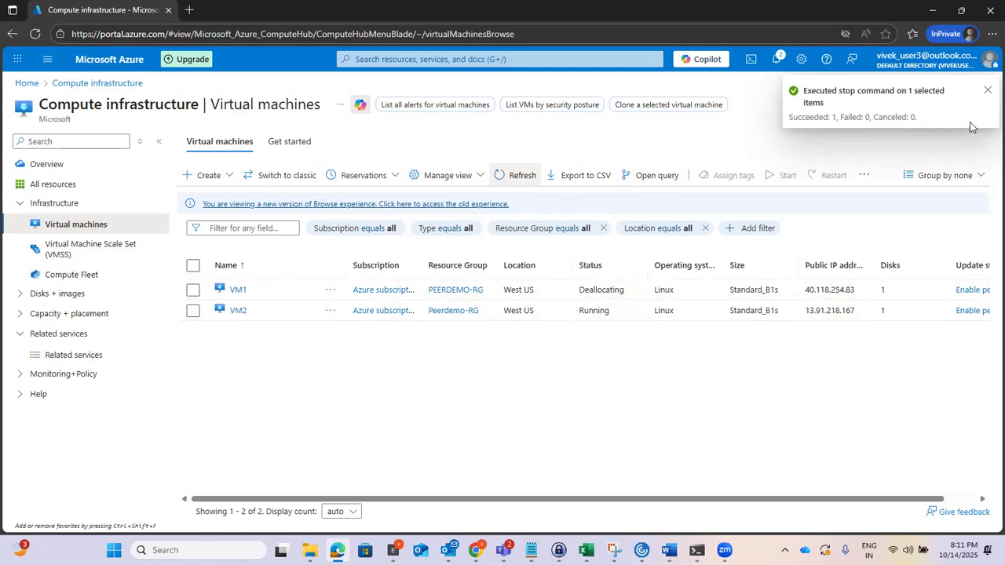
pyautogui.click(988, 92)
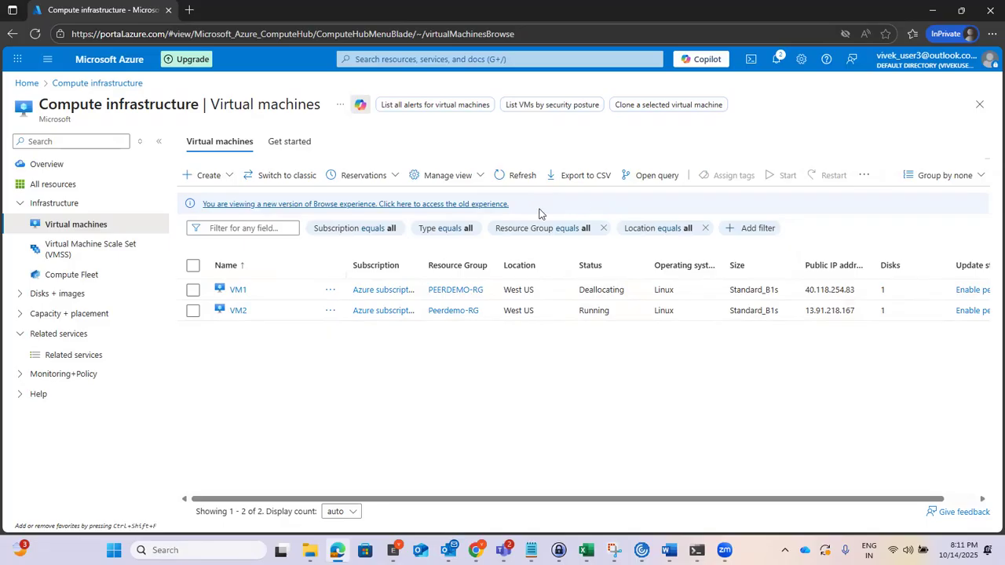
pyautogui.click(519, 176)
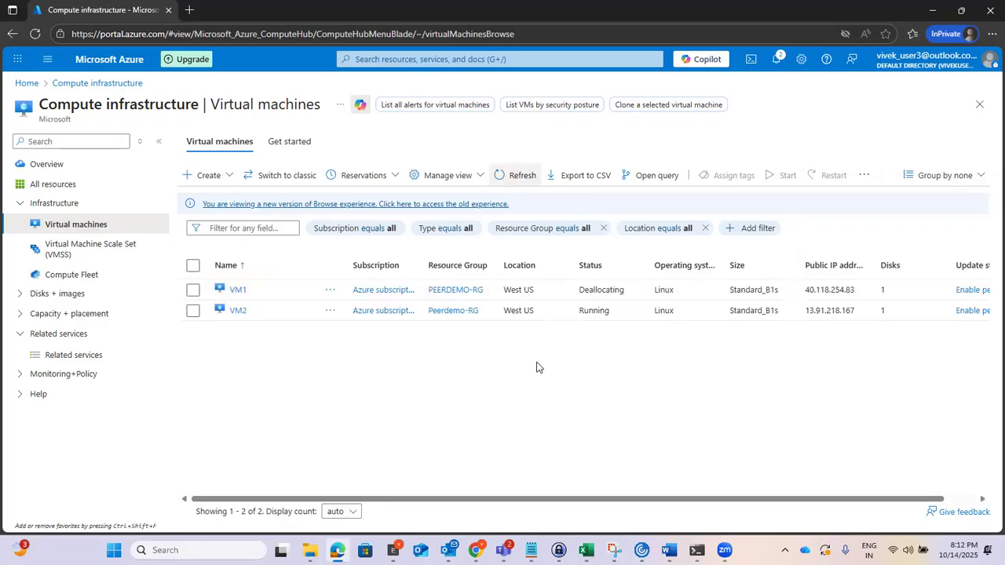
pyautogui.click(517, 175)
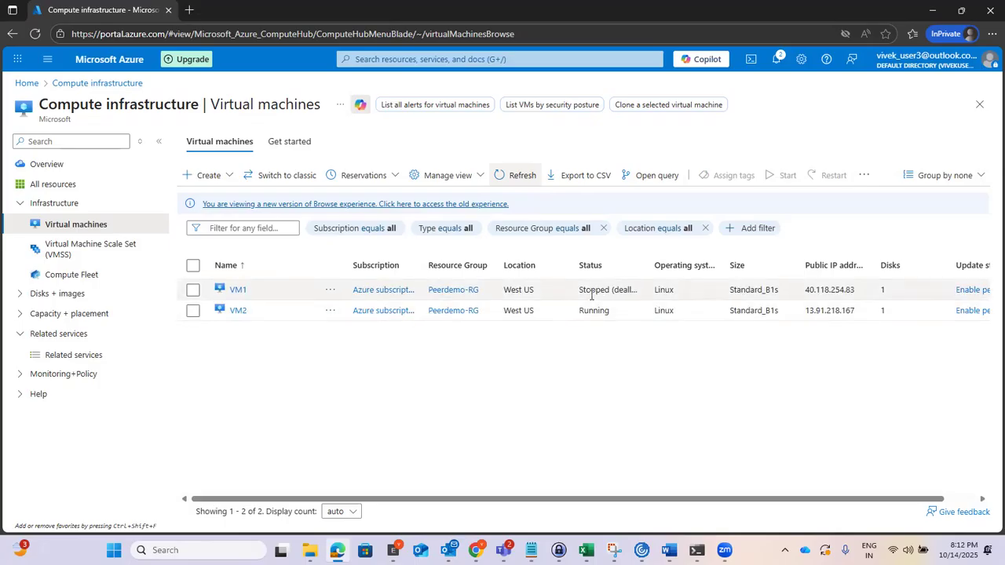
# - Switch to the Chrome window with the Apache pages, close those tabs, and load 172.185.42.109 in a new tab
pyautogui.moveTo(477, 534)
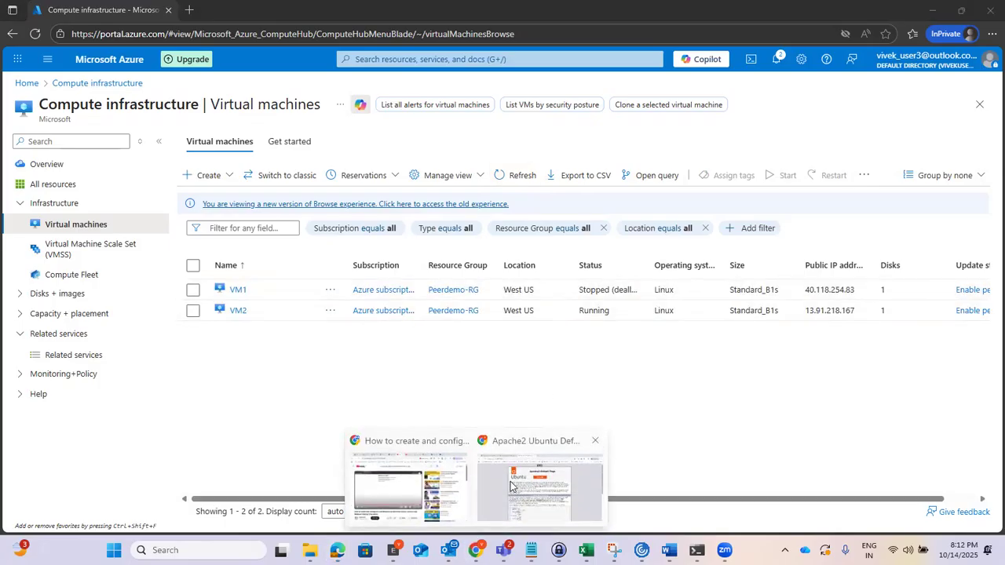
pyautogui.click(512, 488)
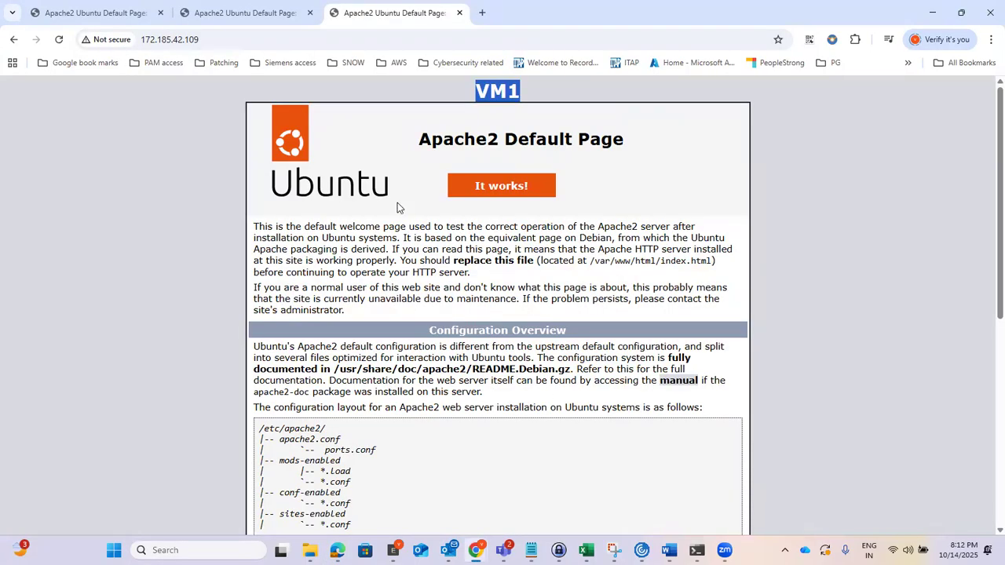
pyautogui.click(459, 12)
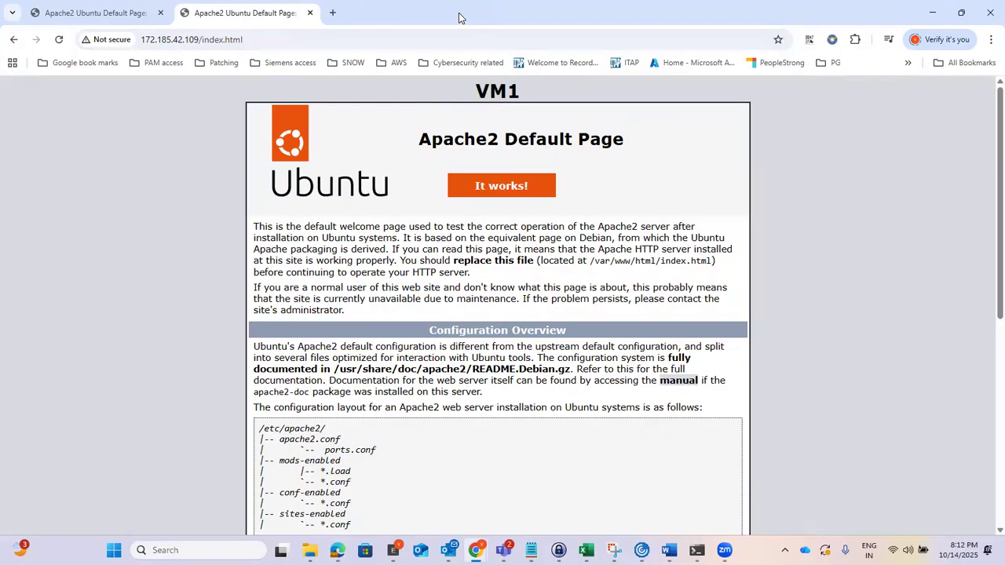
pyautogui.click(313, 12)
pyautogui.click(183, 13)
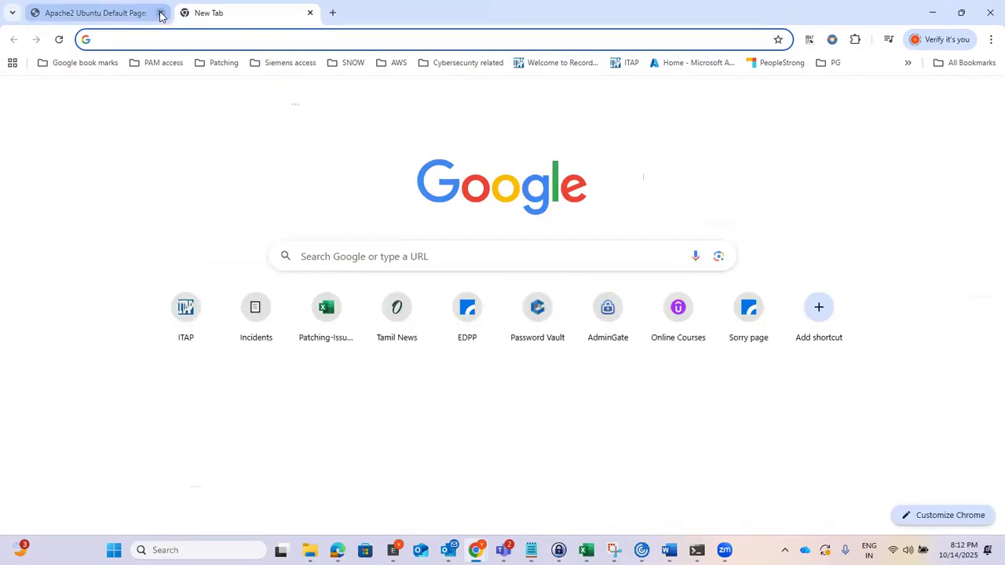
pyautogui.click(160, 12)
pyautogui.rightClick(123, 42)
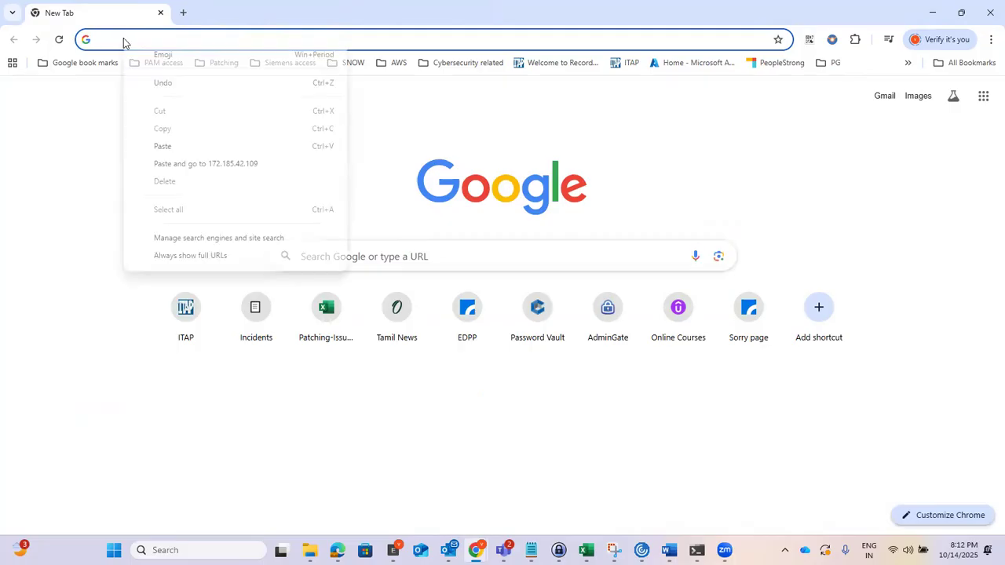
pyautogui.click(162, 146)
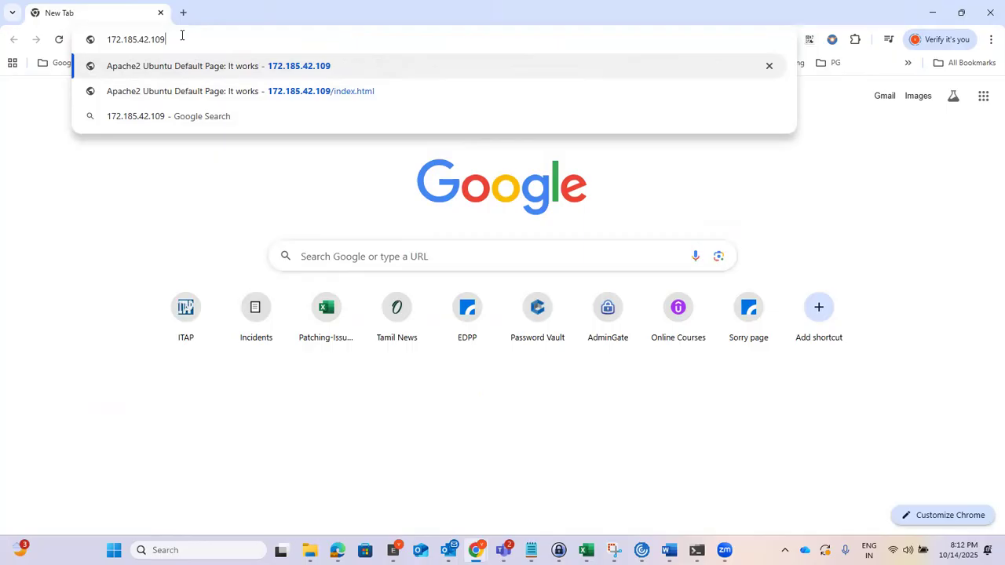
pyautogui.press('Return')
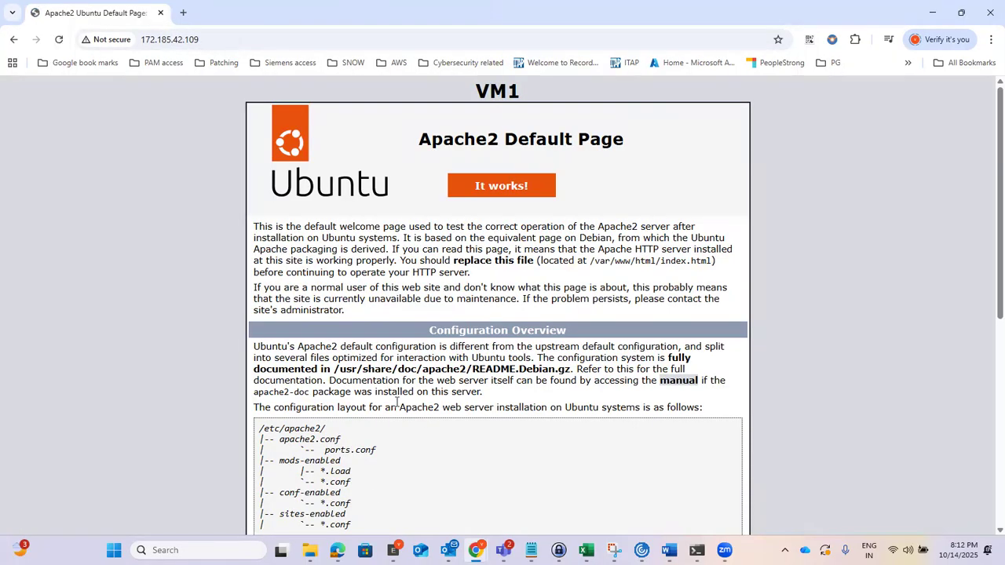
# - Return to the Azure portal in Edge and refresh the virtual machines list to recheck both statuses
pyautogui.moveTo(337, 552)
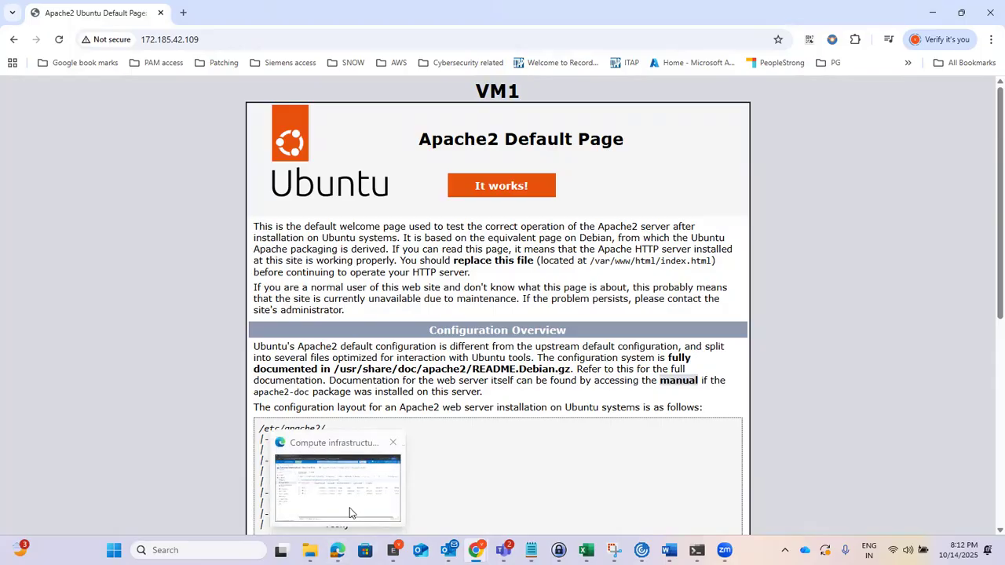
pyautogui.click(351, 509)
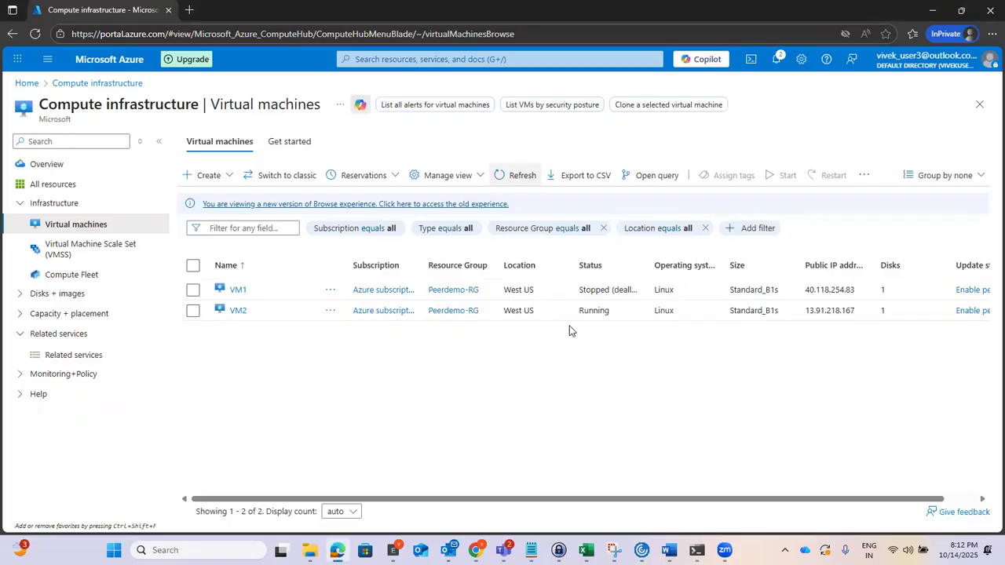
pyautogui.click(515, 175)
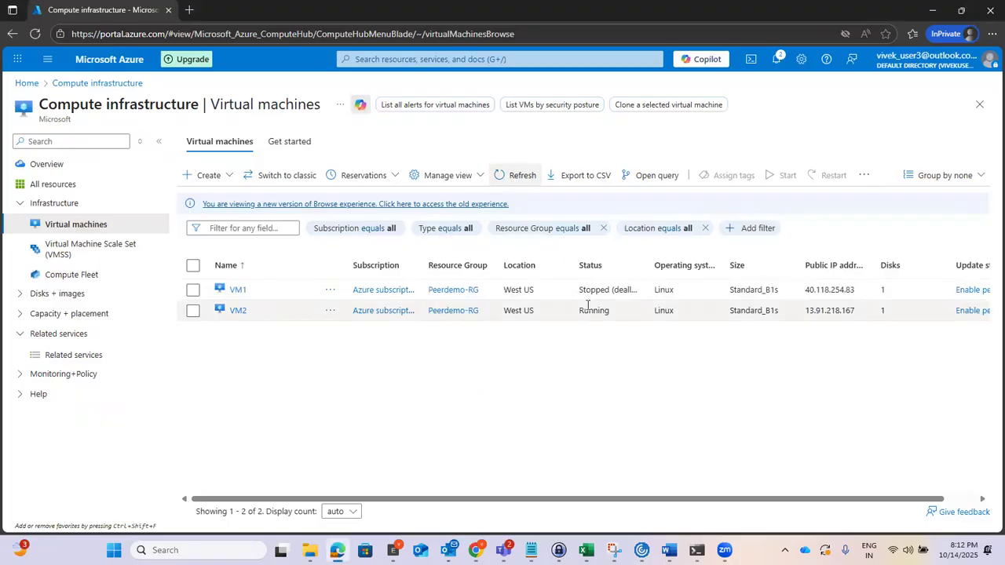
# - Back in Chrome, close the Apache page, reopen the browser with a blank tab, and load 172.185.42.109 again
pyautogui.moveTo(475, 550)
pyautogui.click(542, 503)
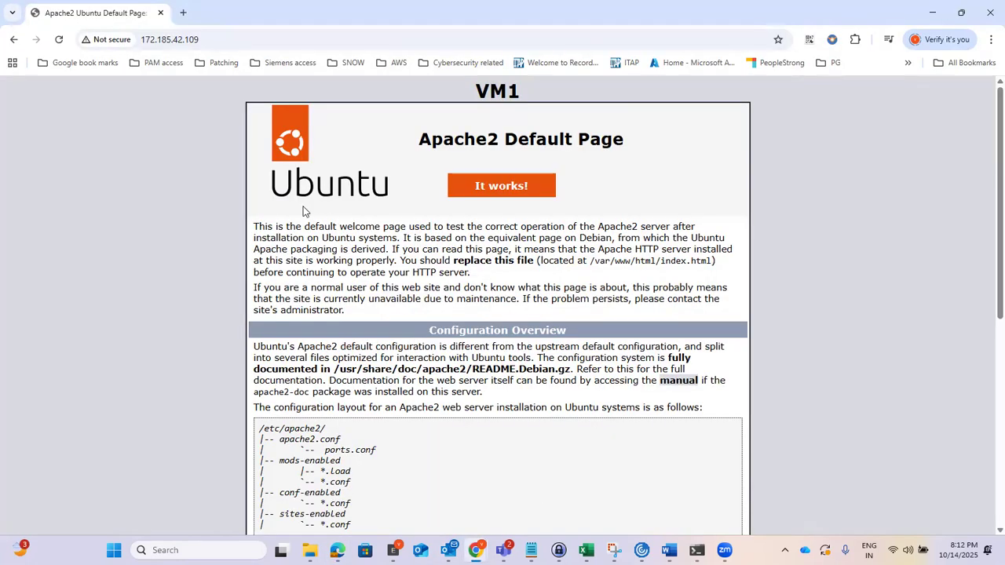
pyautogui.click(163, 13)
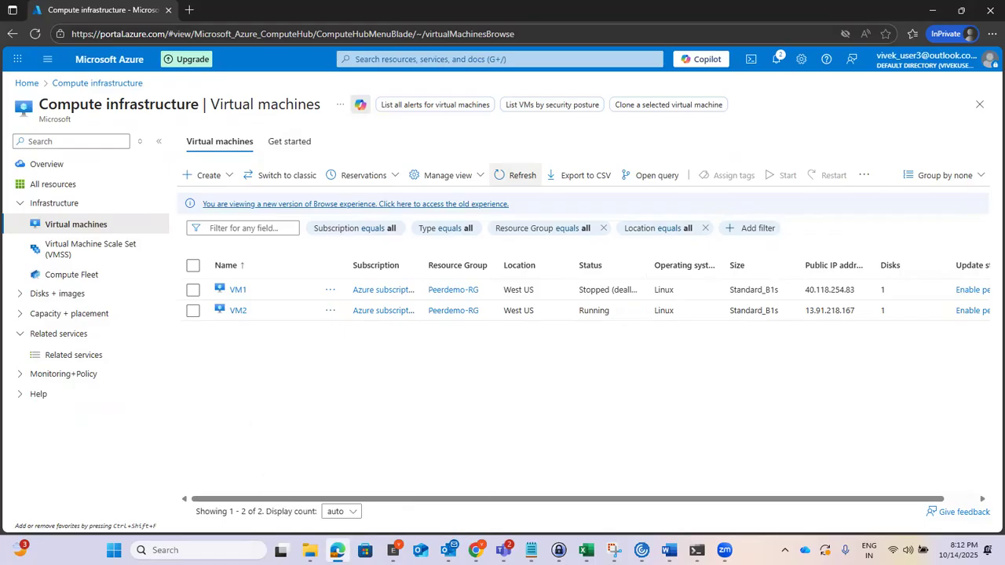
pyautogui.hotkey('alt', 'Tab')
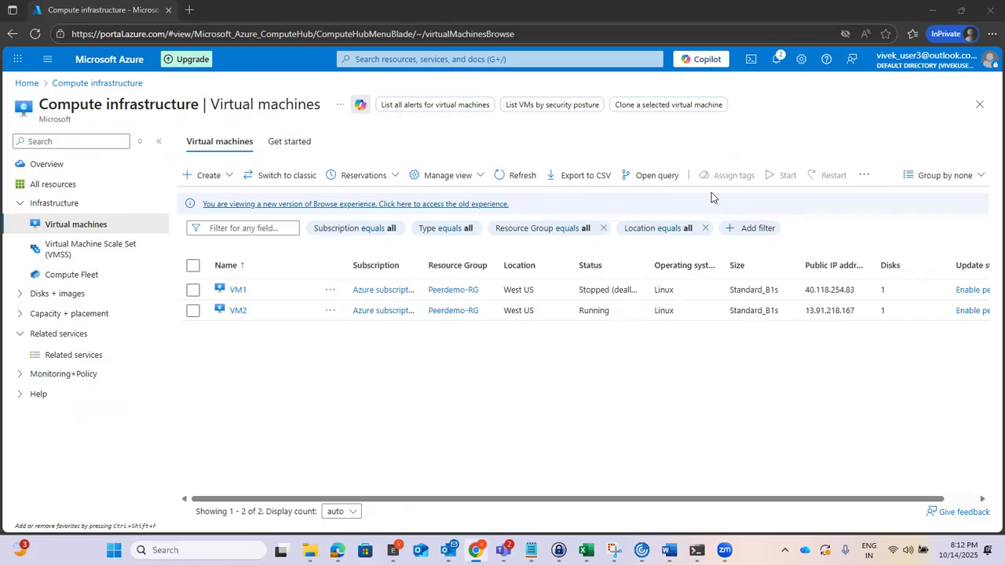
pyautogui.click(673, 135)
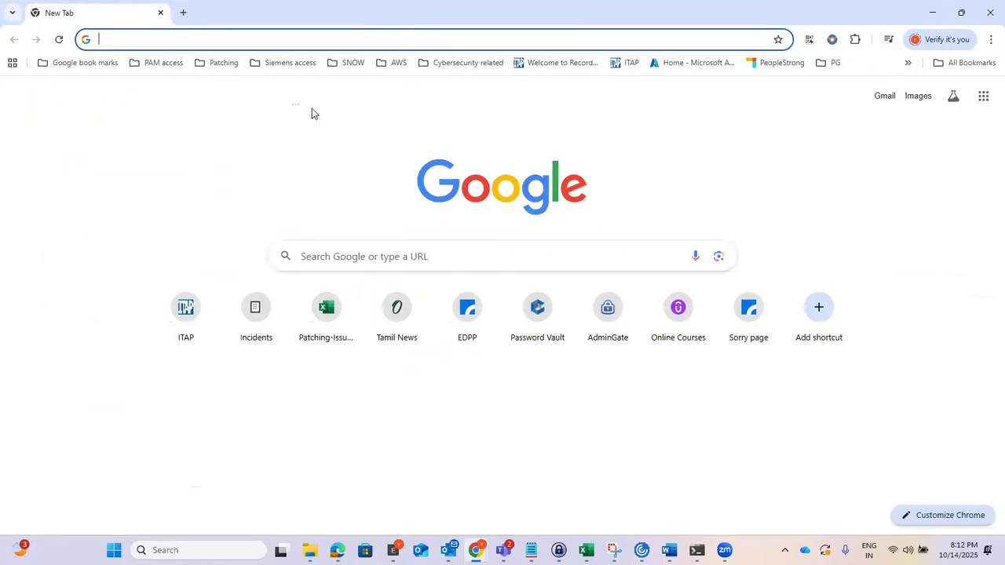
pyautogui.rightClick(239, 38)
pyautogui.click(273, 145)
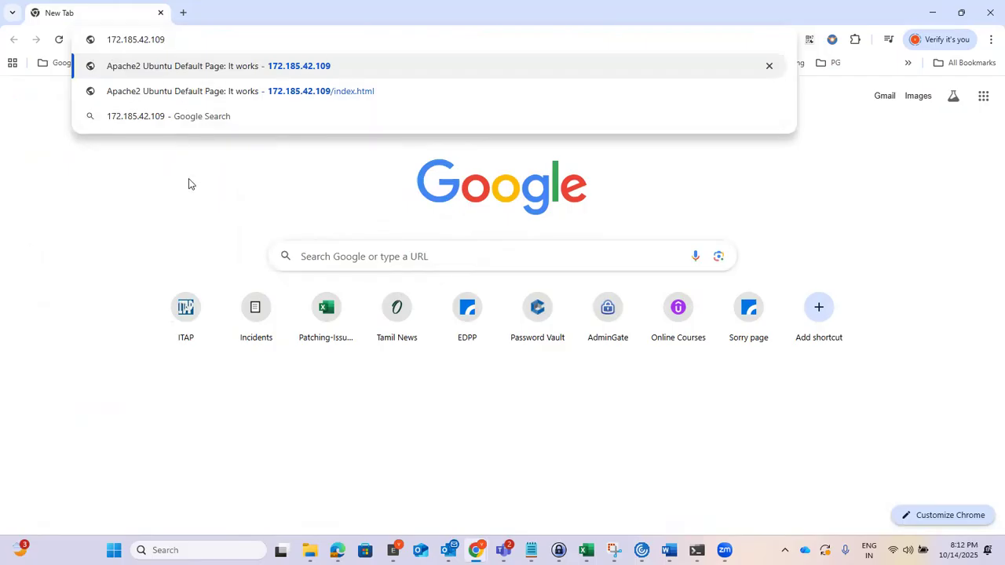
pyautogui.press('Return')
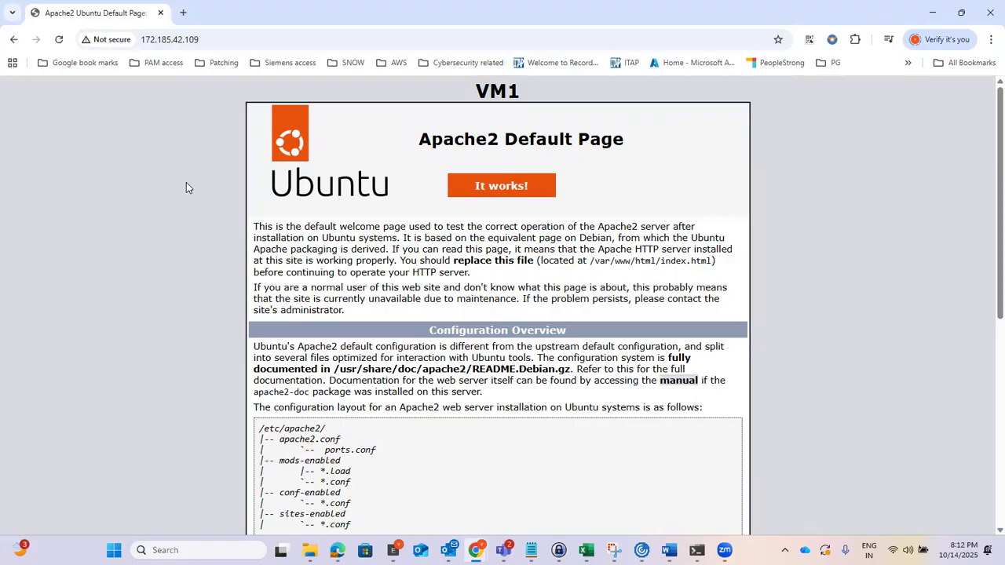
# - Open another tab and load 172.185.42.109/index.html
pyautogui.click(183, 12)
pyautogui.rightClick(186, 39)
pyautogui.click(224, 148)
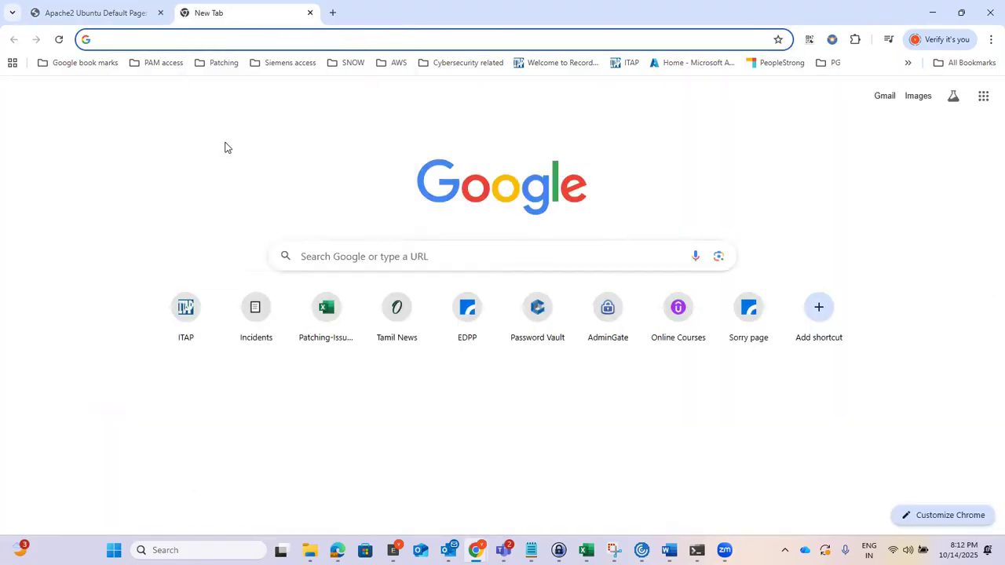
pyautogui.write('/ind')
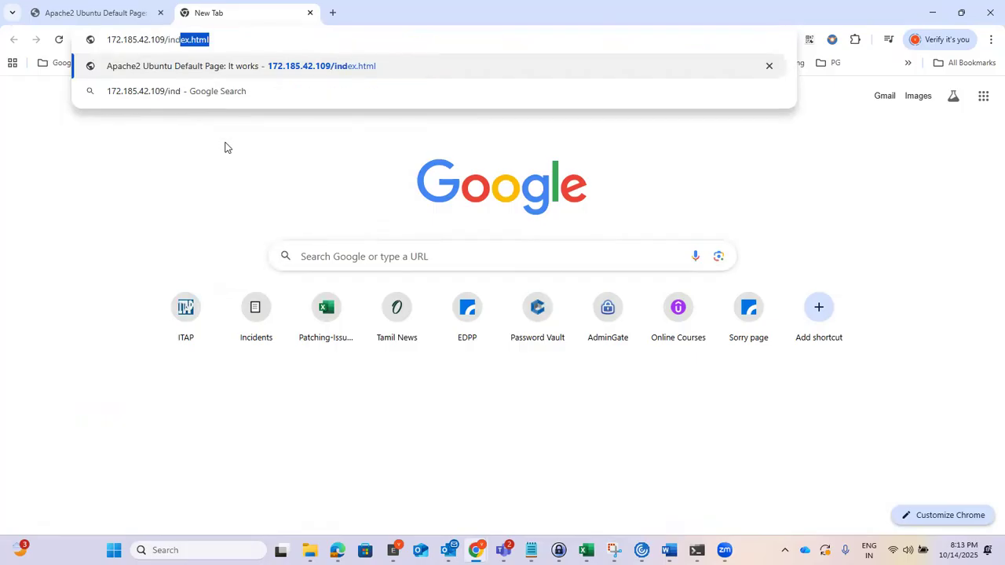
pyautogui.press('Right')
pyautogui.press('Return')
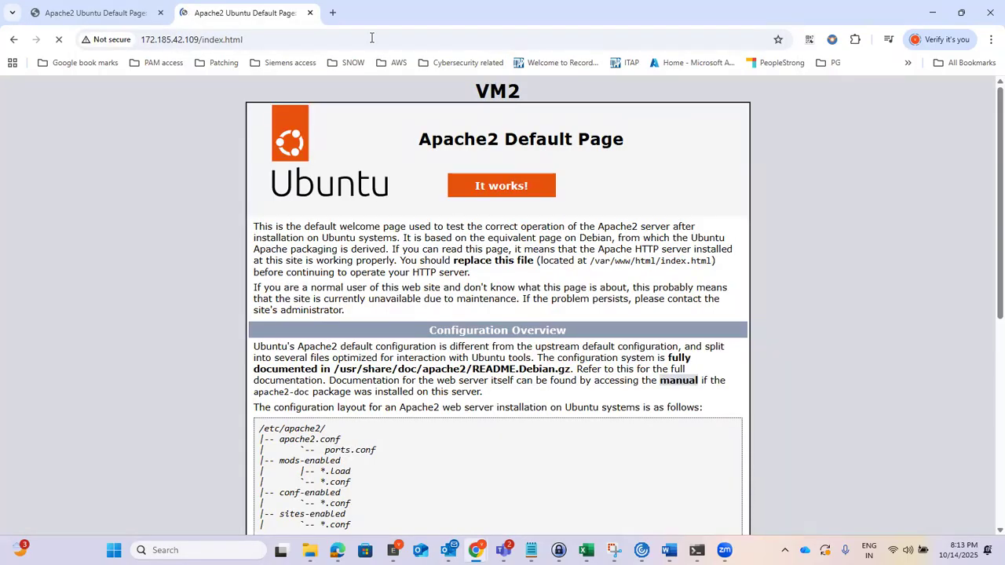
# - Compare the server headings on the root-address page and the index.html page by switching between the two tabs
pyautogui.click(103, 16)
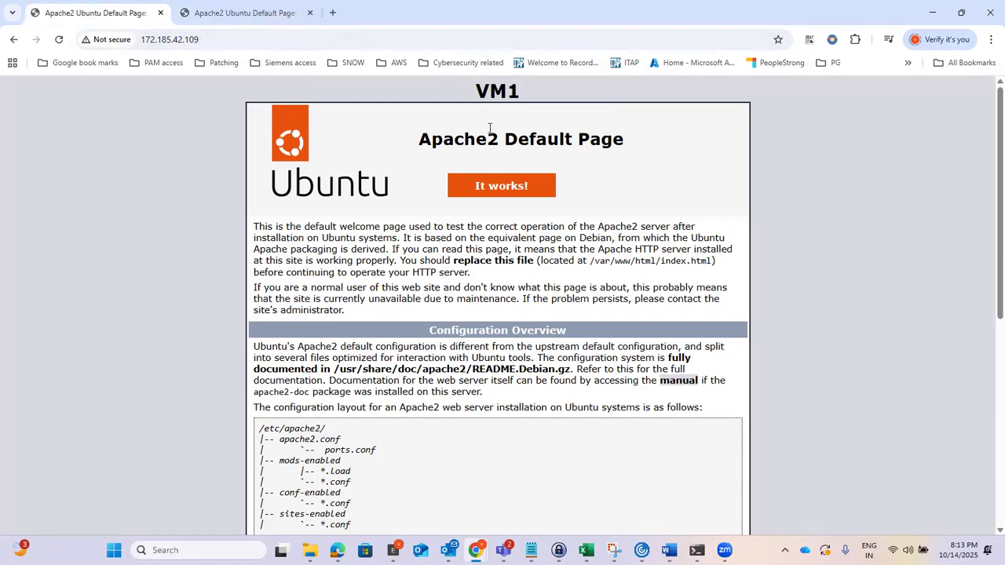
pyautogui.click(271, 14)
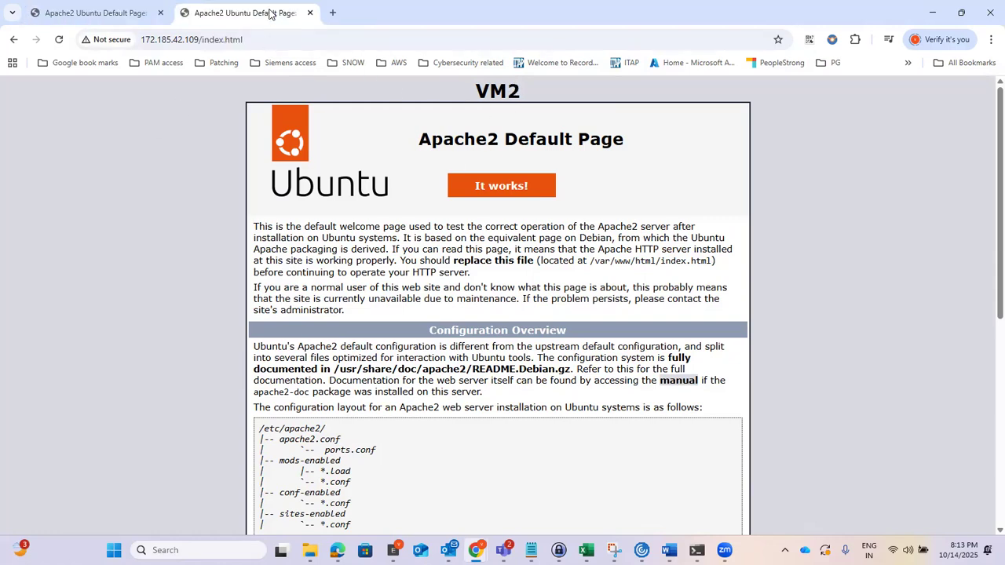
pyautogui.click(154, 17)
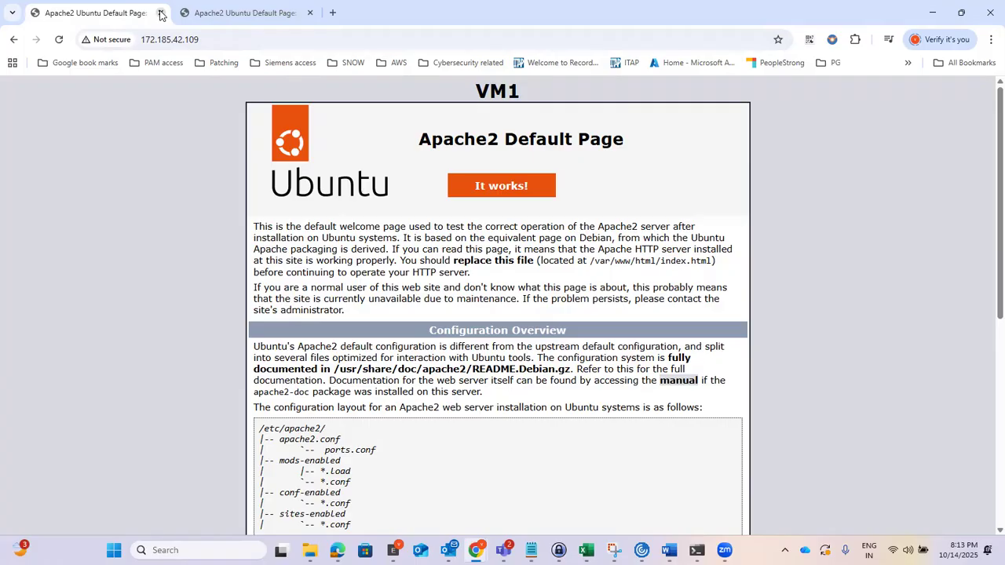
# - Close the existing root-address tab and load 172.185.42.109 again in a new tab
pyautogui.click(161, 13)
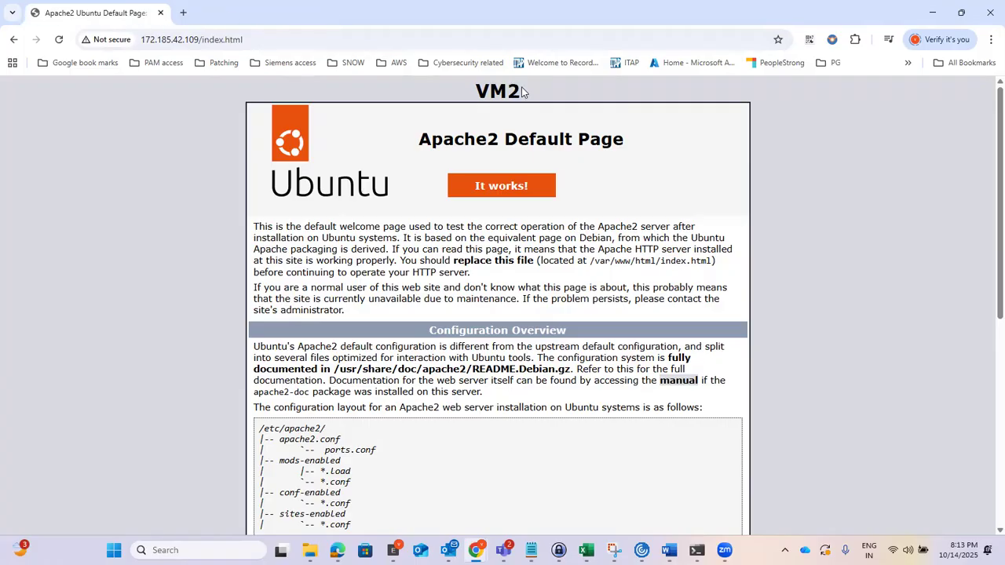
pyautogui.click(183, 13)
pyautogui.rightClick(234, 40)
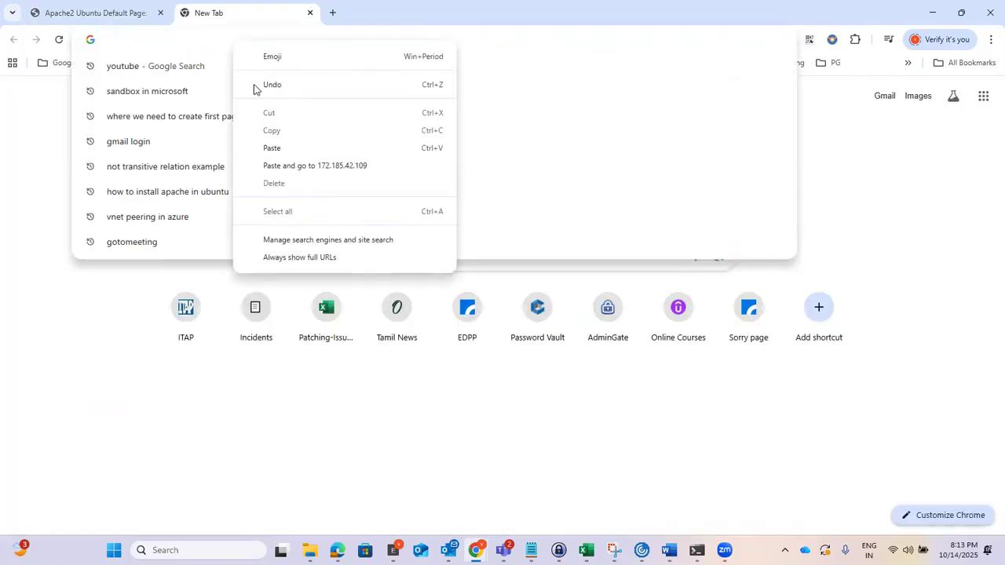
pyautogui.click(270, 146)
pyautogui.press('Return')
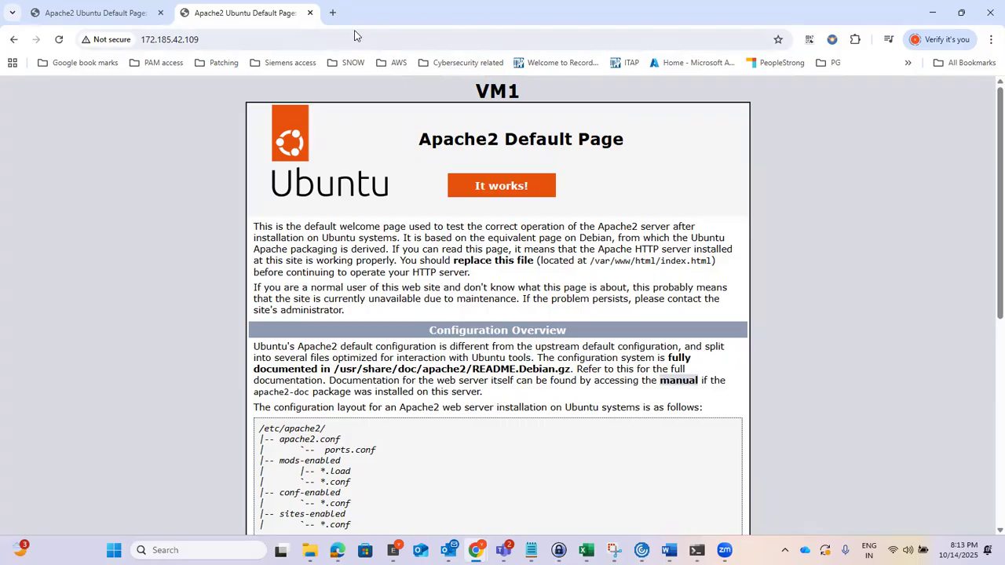
# - Close the root-address page and load 172.185.42.109/index.html in a new tab
pyautogui.click(310, 13)
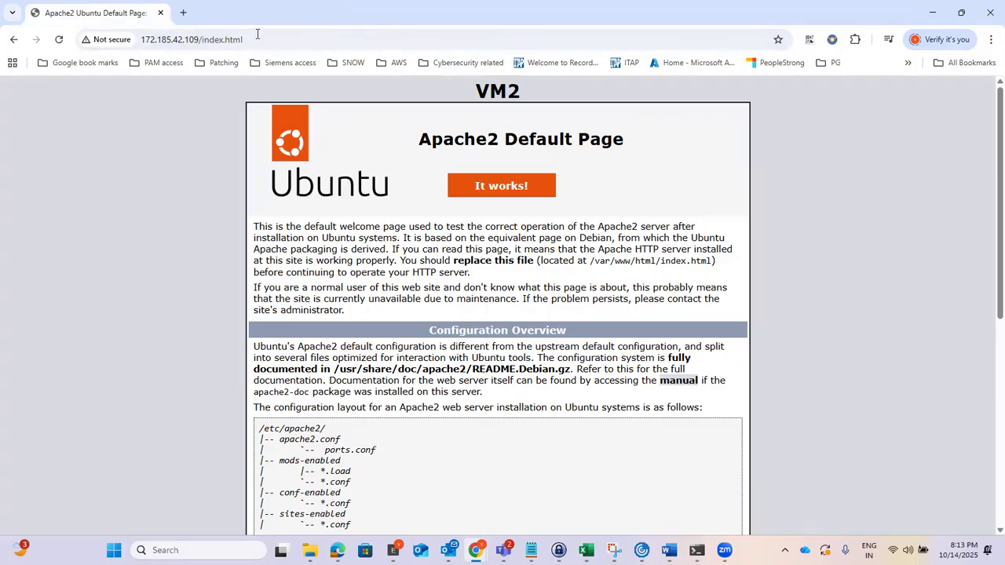
pyautogui.click(183, 13)
pyautogui.rightClick(199, 45)
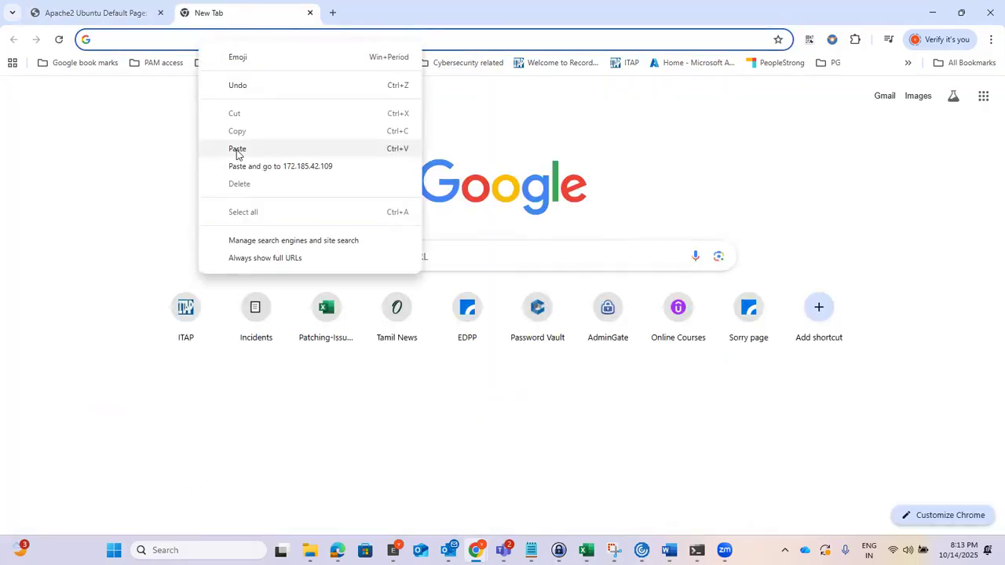
pyautogui.click(236, 150)
pyautogui.write('/in')
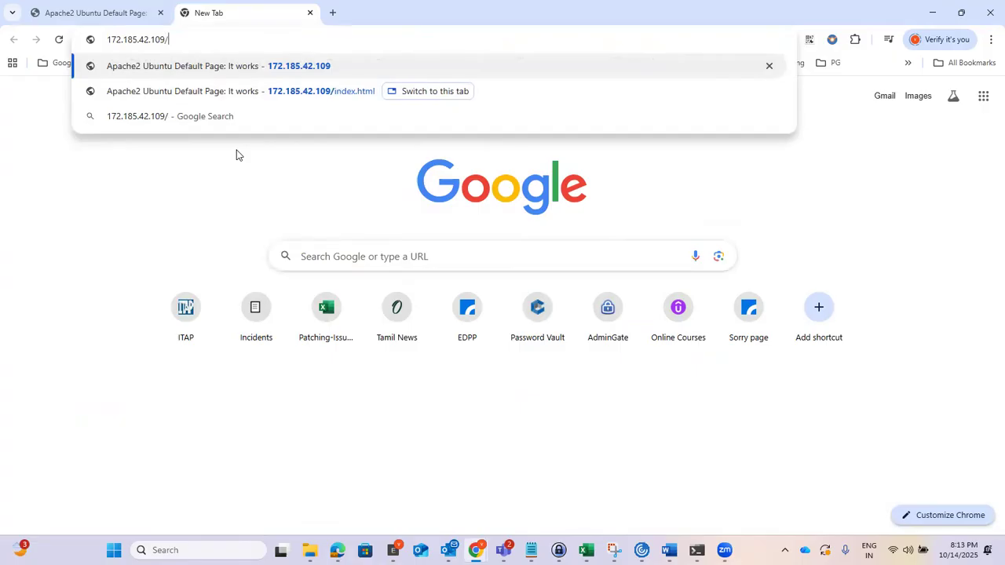
pyautogui.press('BackSpace')
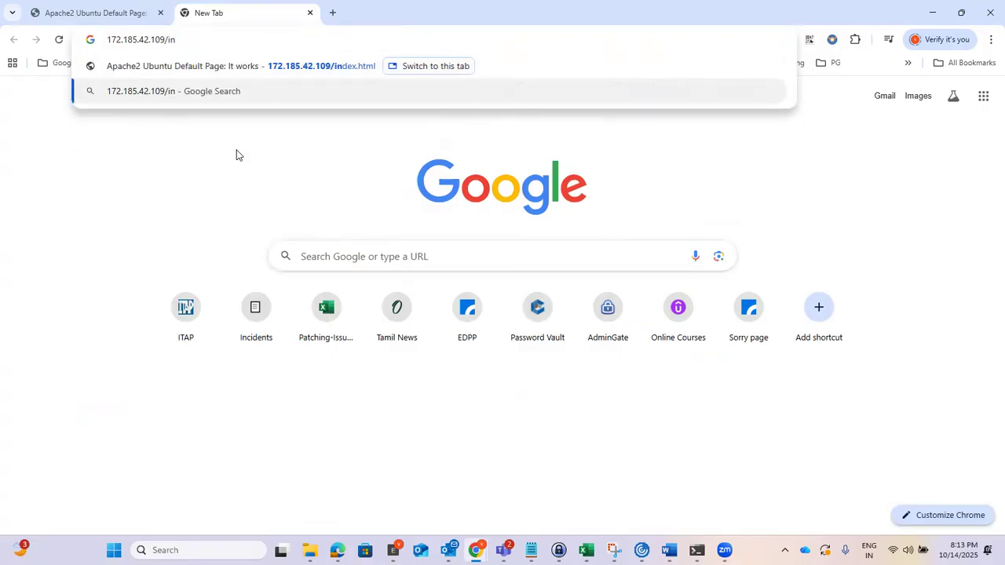
pyautogui.press('Up')
pyautogui.press('Return')
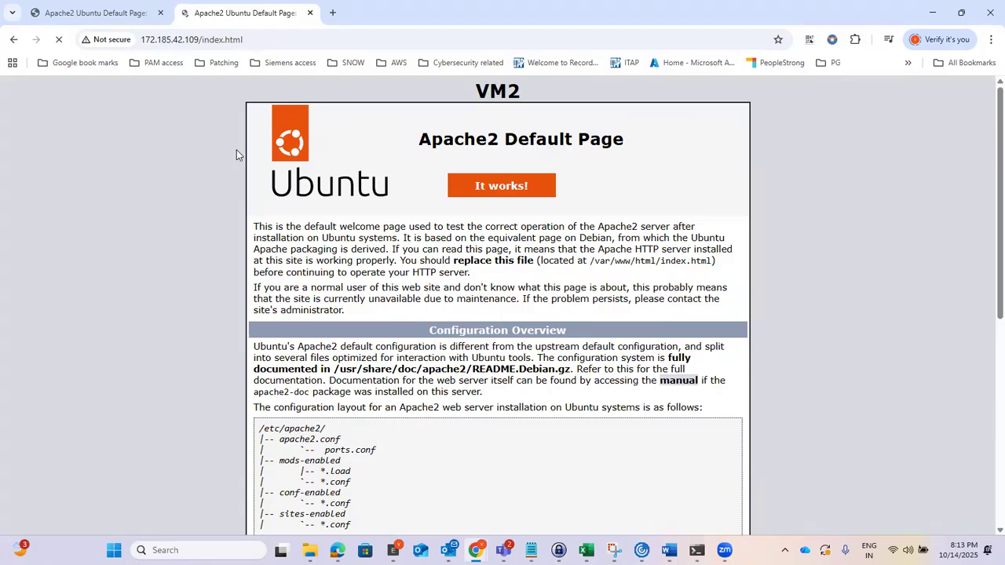
# - Check both virtual machine statuses in the Azure portal in Edge, and return to Chrome to close the two remaining Apache tabs
pyautogui.moveTo(338, 550)
pyautogui.click(342, 499)
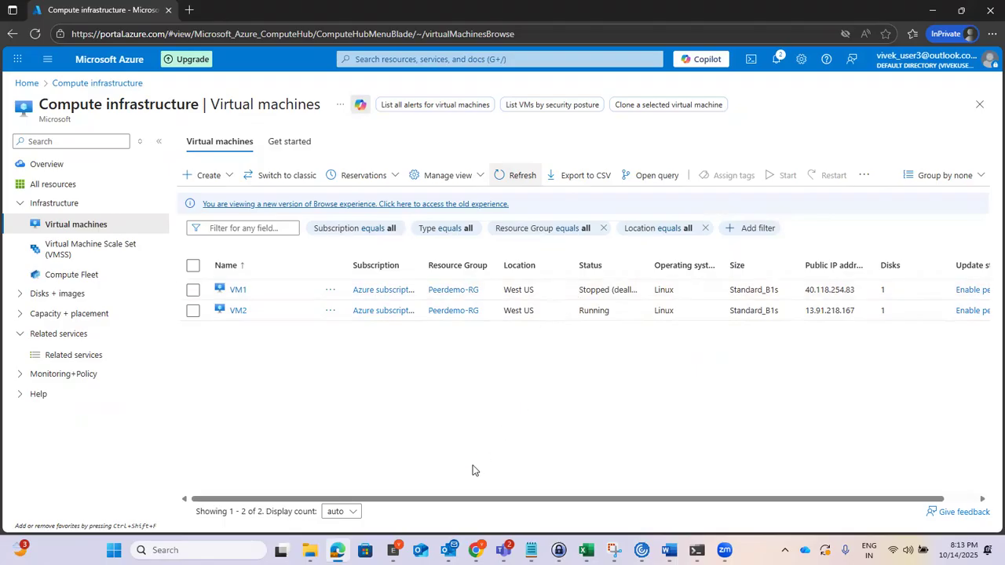
pyautogui.click(475, 550)
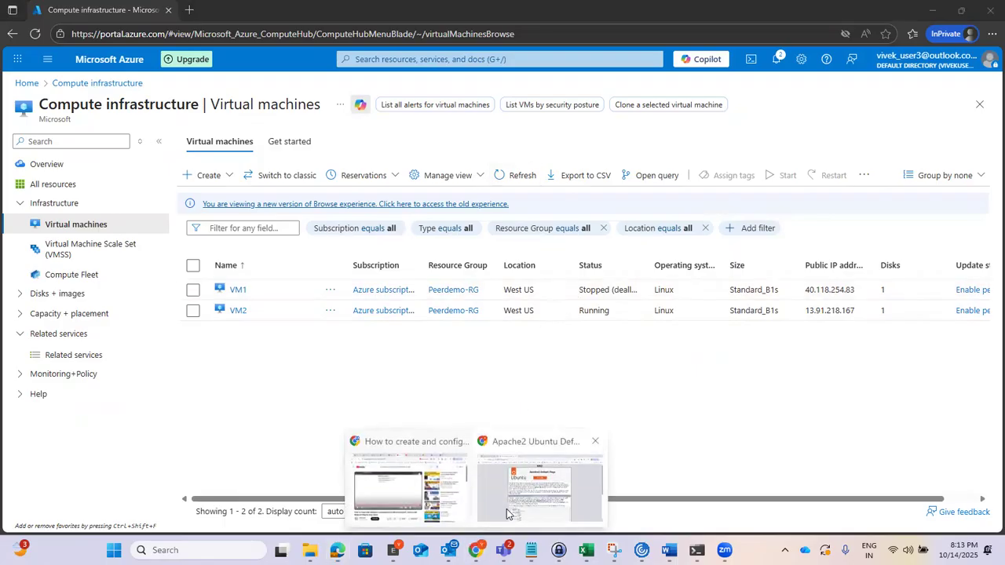
pyautogui.click(524, 504)
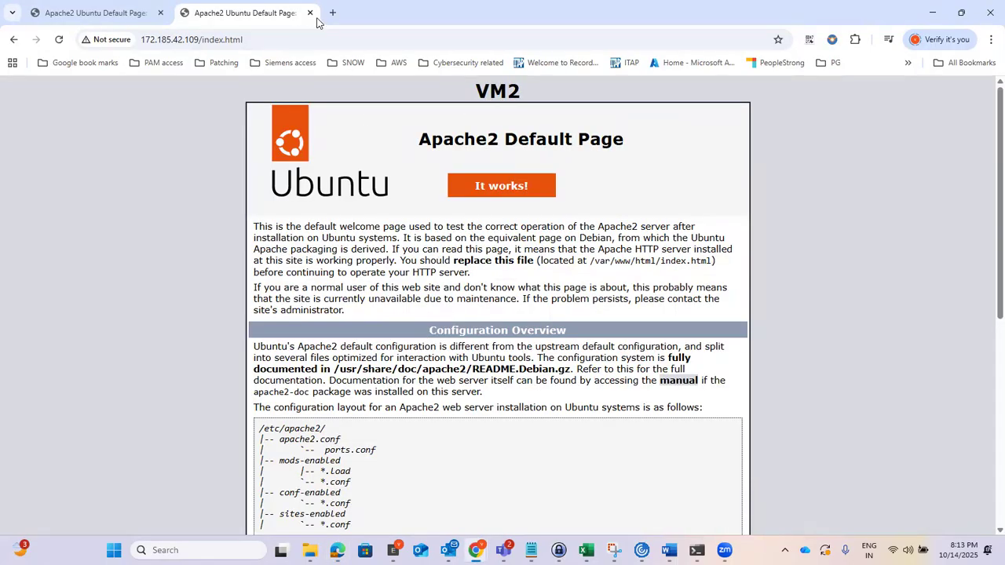
pyautogui.click(309, 14)
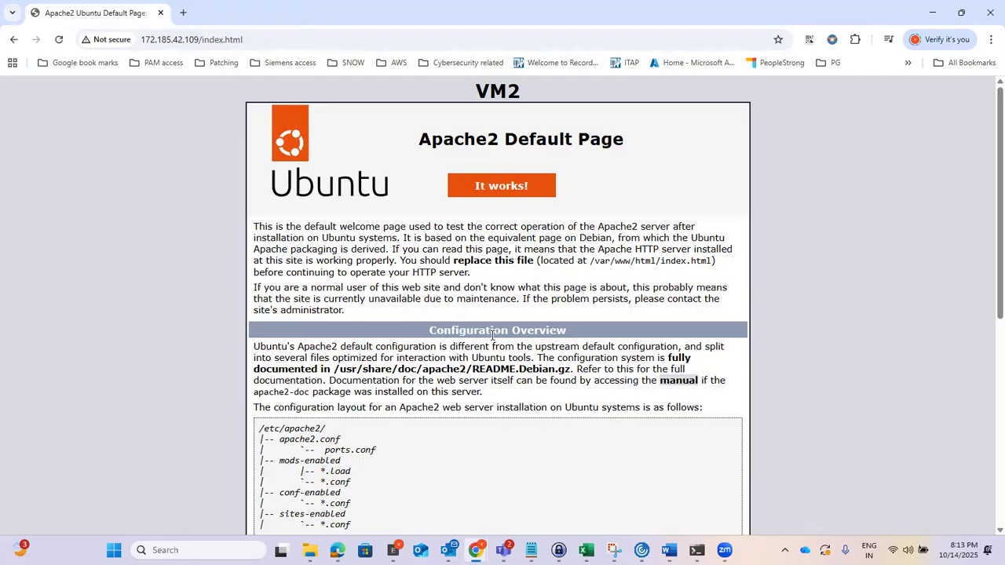
pyautogui.click(161, 14)
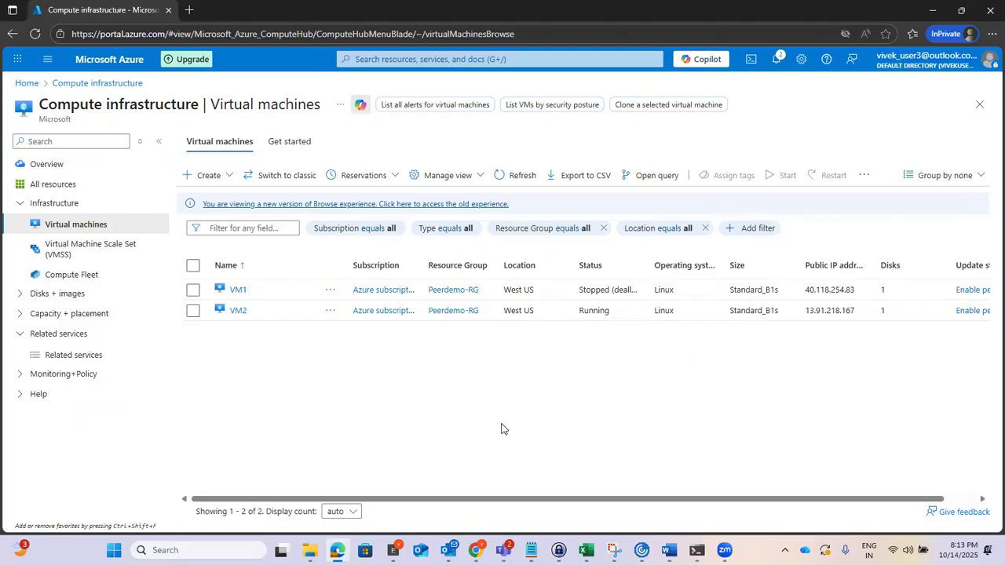